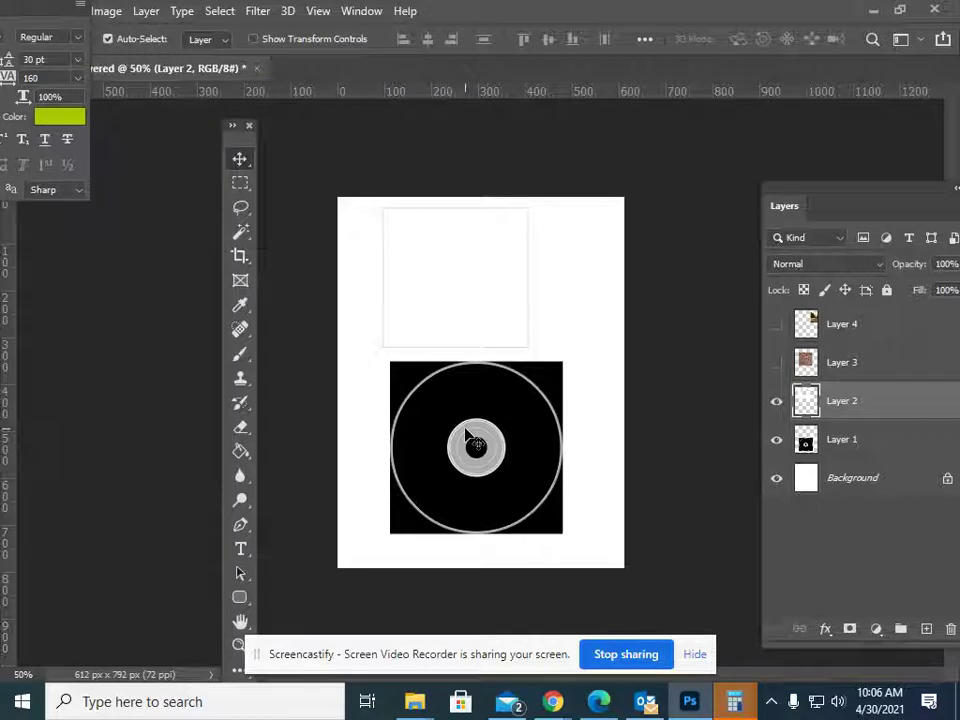
Move the black disc image and the square outline slightly down the page
{"action": "left_click_drag", "start_coordinate": [465, 431], "coordinate": [470, 453]}
{"action": "left_click_drag", "start_coordinate": [502, 290], "coordinate": [501, 303]}
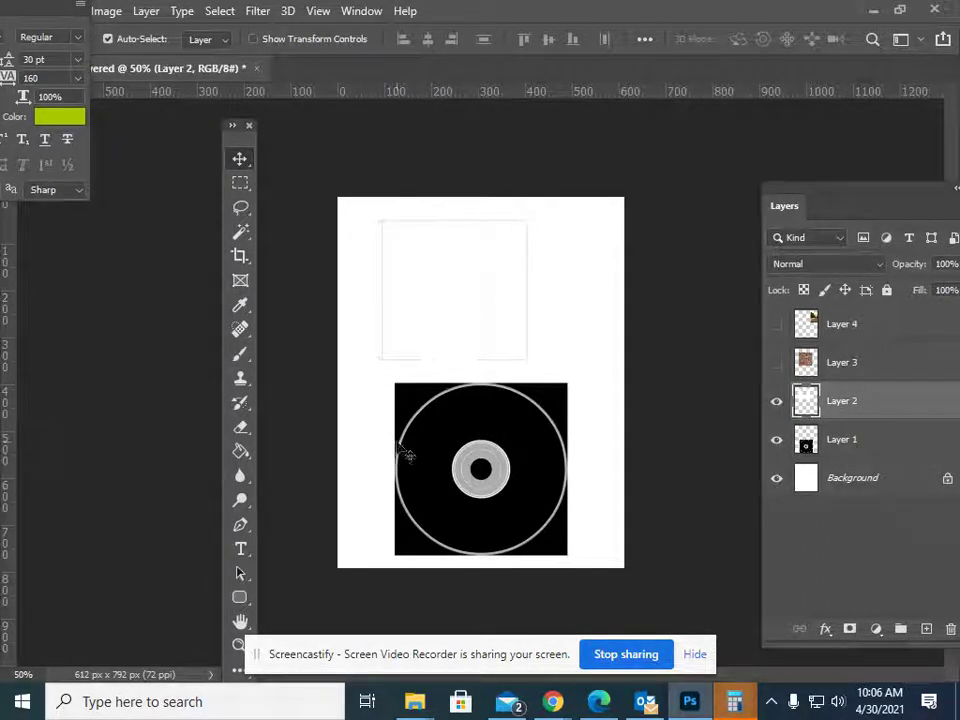
Switch to Chrome and run a Google Images search for "CD template" in a new tab
{"action": "mouse_move", "coordinate": [553, 706]}
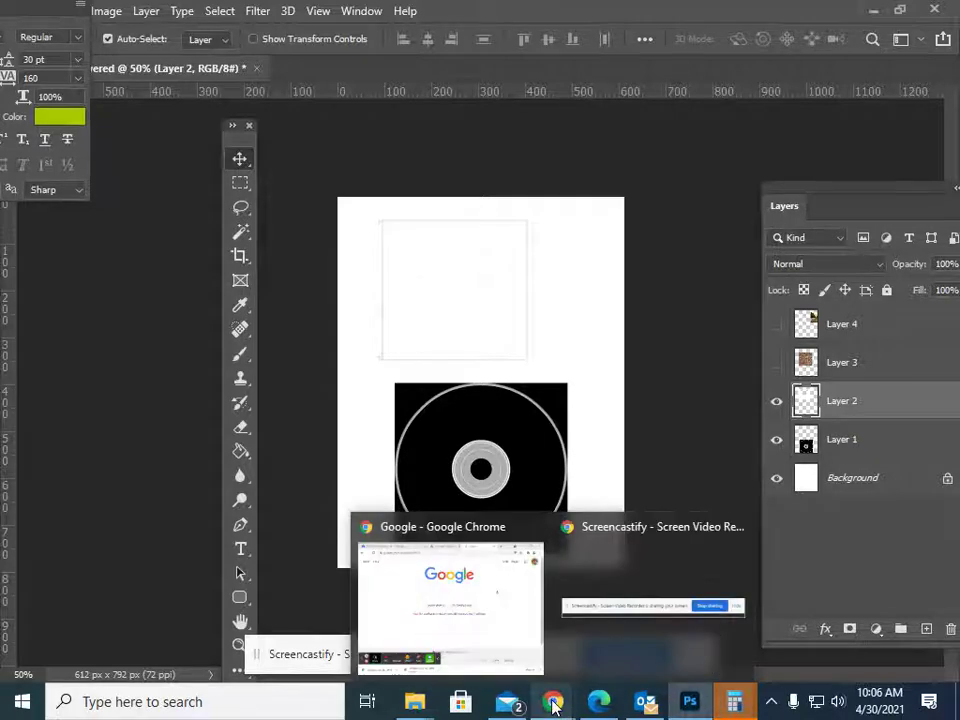
{"action": "left_click", "coordinate": [504, 624]}
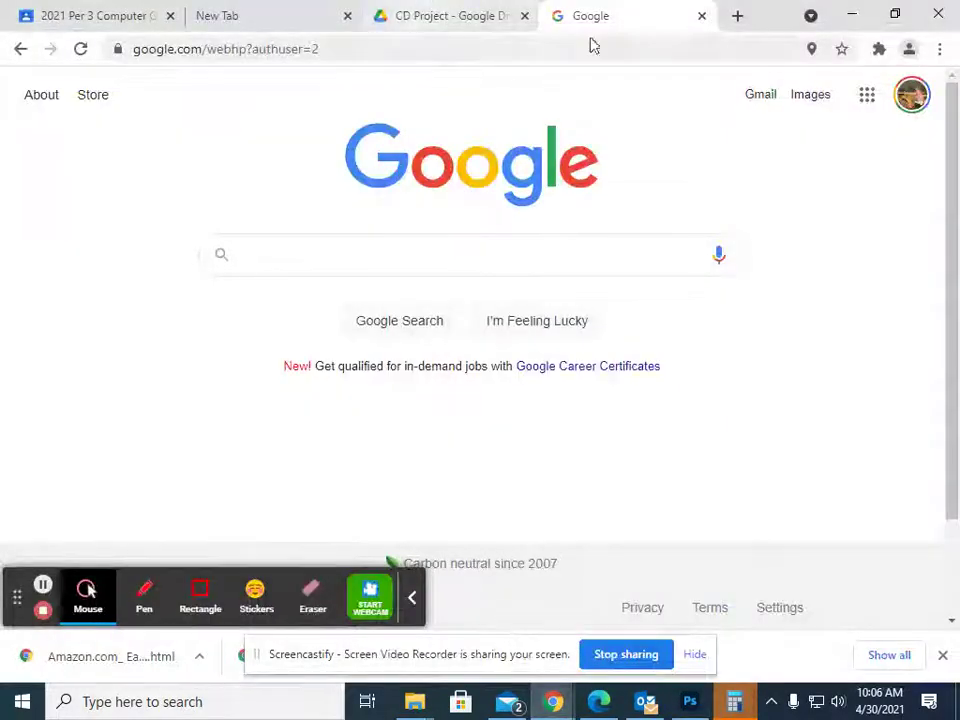
{"action": "left_click", "coordinate": [736, 18]}
{"action": "left_click", "coordinate": [282, 380]}
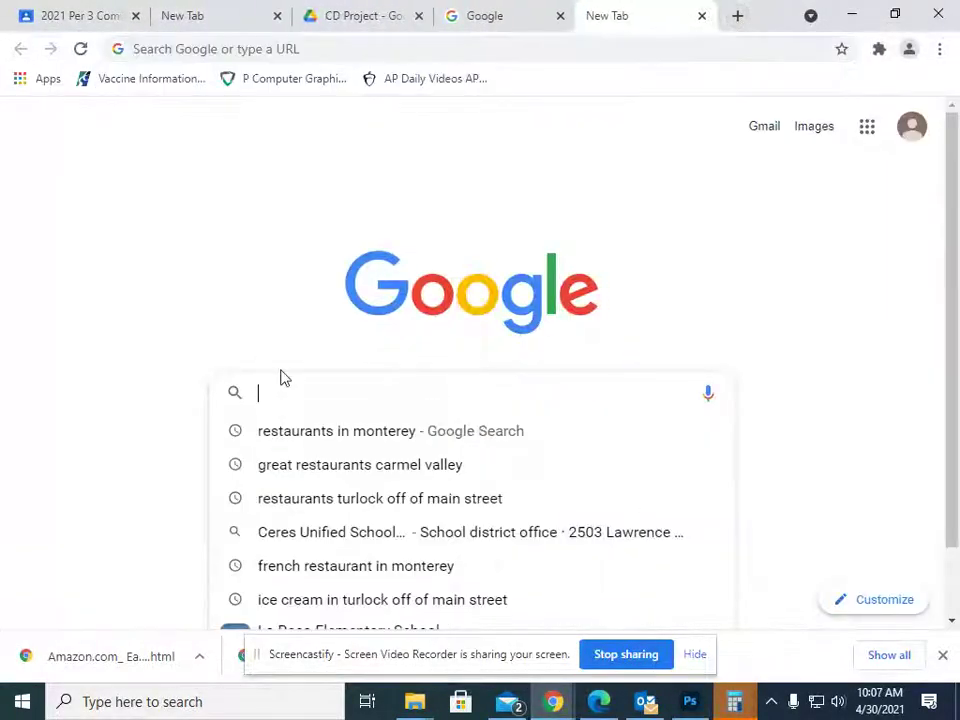
{"action": "type", "text": "CD template"}
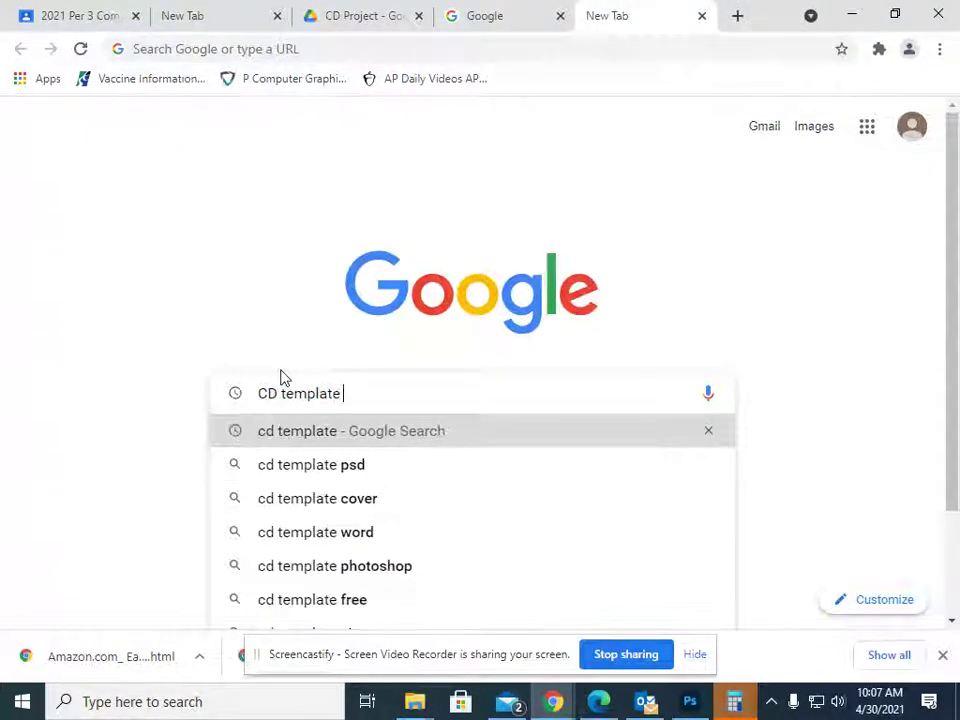
{"action": "key", "text": "Return"}
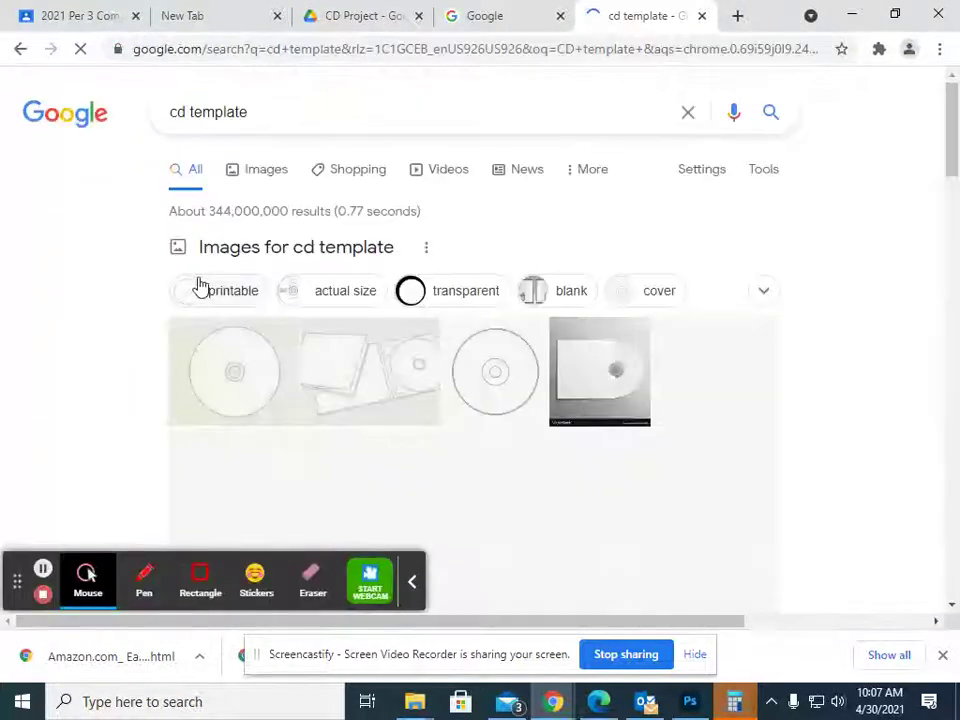
{"action": "left_click", "coordinate": [256, 177]}
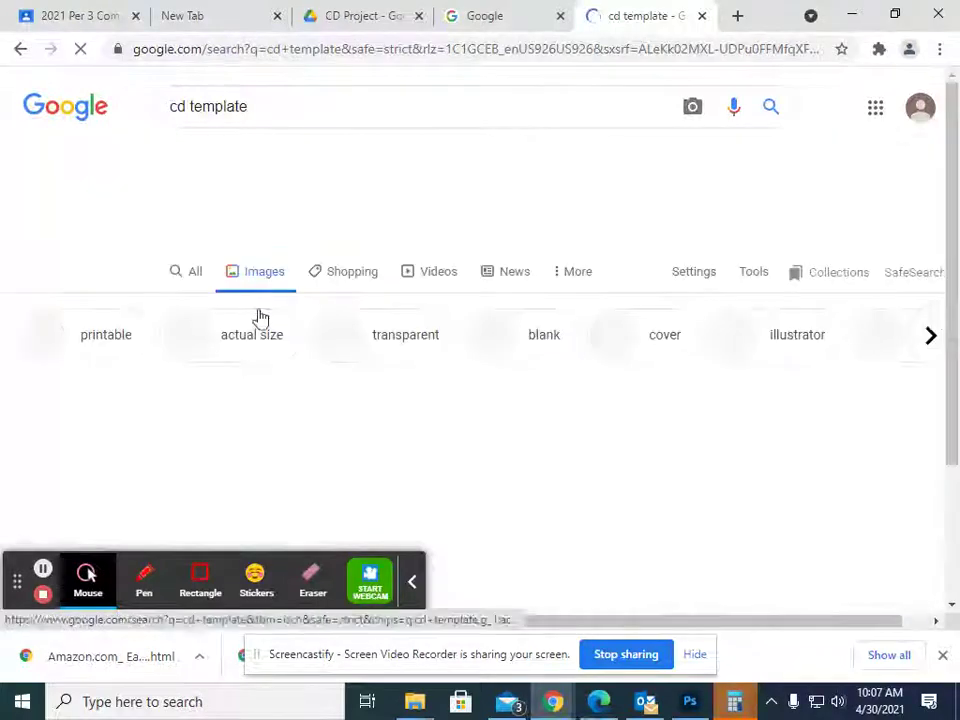
Copy the outlined disc image captioned "Pin on Craft Ideas" from the image results
{"action": "left_click_drag", "start_coordinate": [18, 582], "coordinate": [34, 671]}
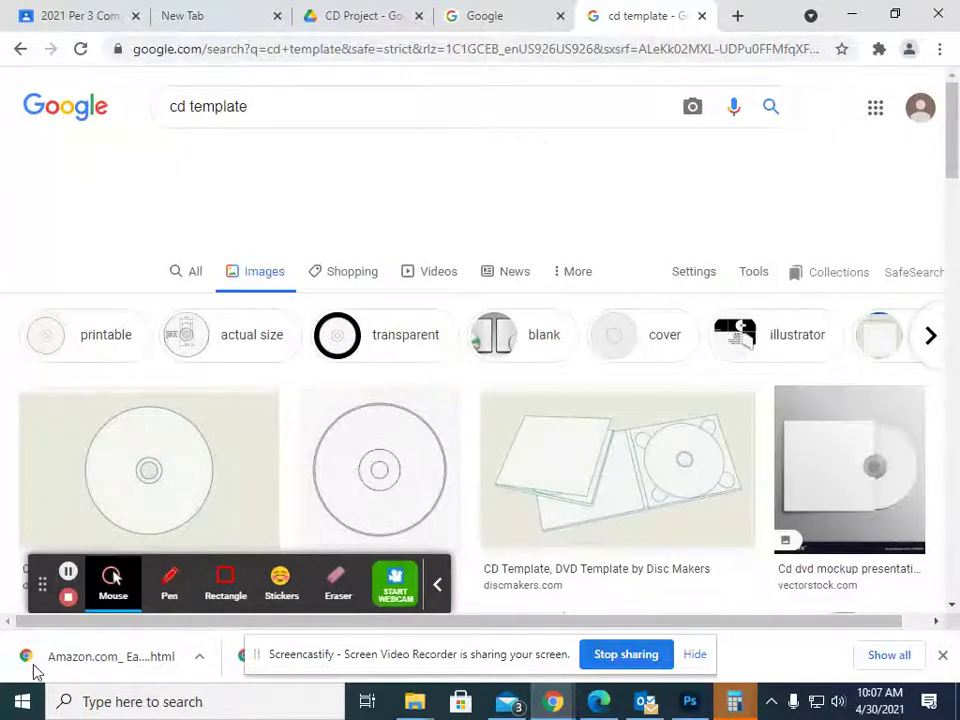
{"action": "scroll", "coordinate": [468, 424], "scroll_direction": "down", "scroll_amount": 2}
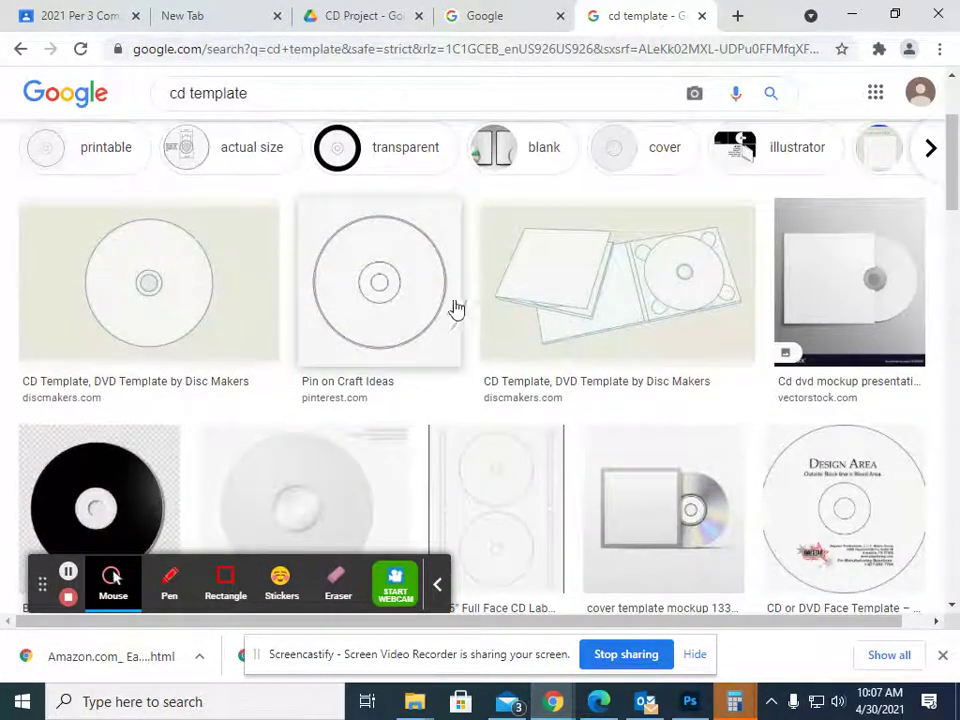
{"action": "right_click", "coordinate": [390, 288]}
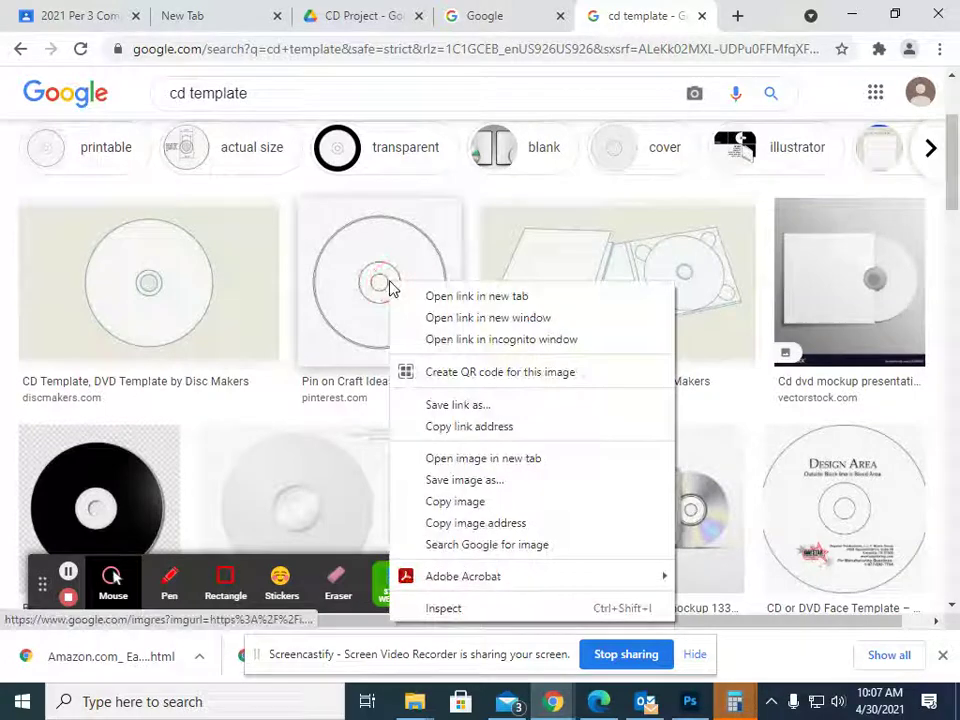
{"action": "left_click", "coordinate": [446, 508]}
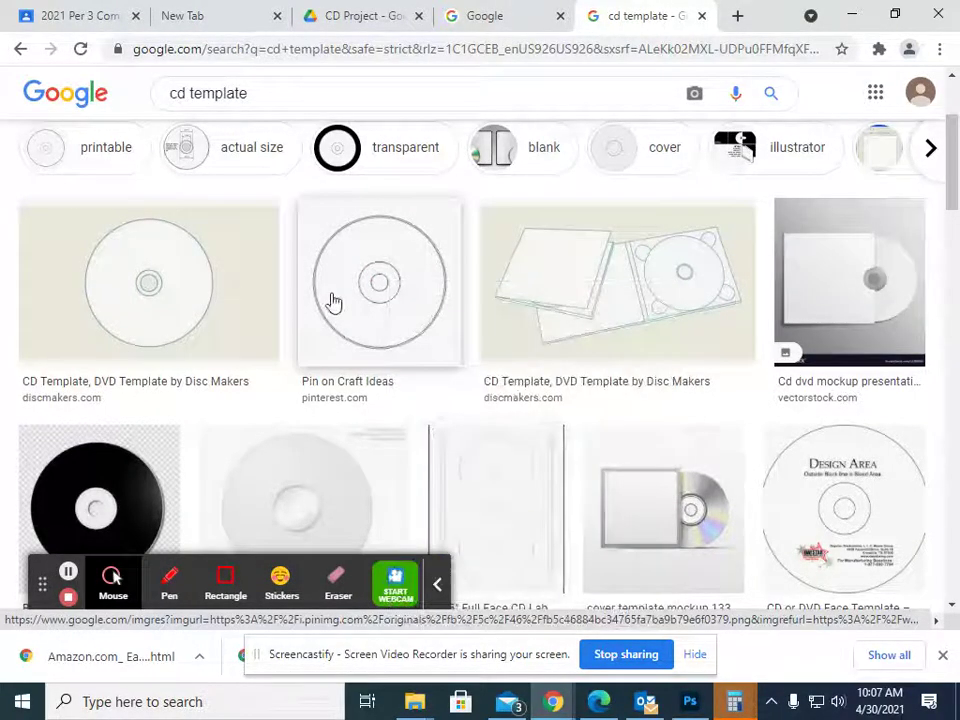
Switch to Photoshop, paste the copied disc template, and move it over the lower-left part of the black disc
{"action": "left_click", "coordinate": [692, 700]}
{"action": "left_click_drag", "start_coordinate": [72, 12], "coordinate": [100, 230]}
{"action": "left_click", "coordinate": [70, 11]}
{"action": "left_click", "coordinate": [117, 173]}
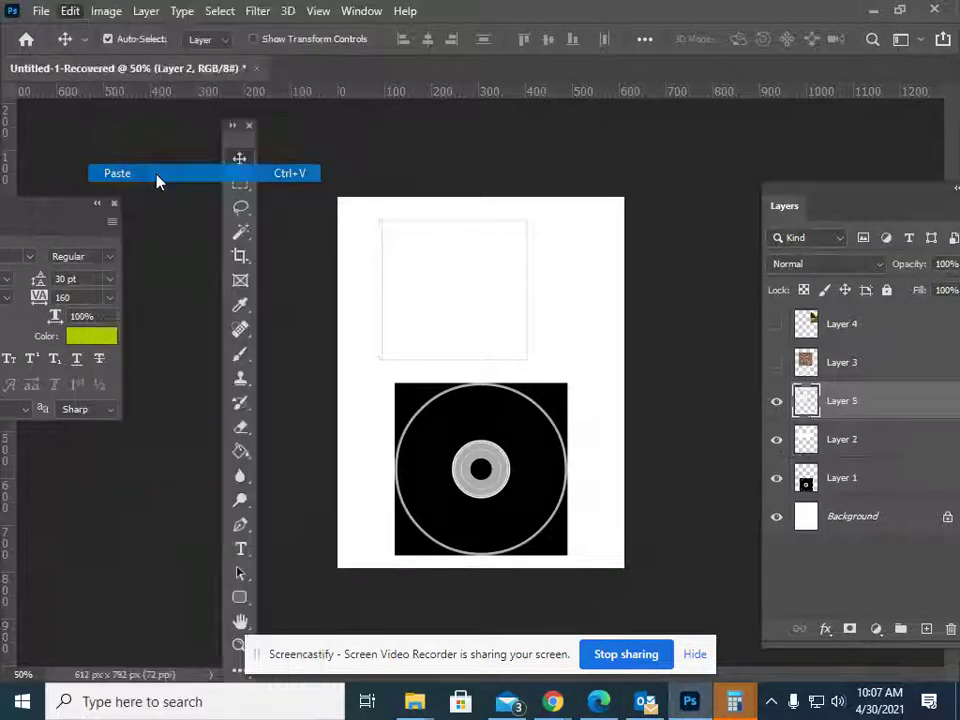
{"action": "left_click_drag", "start_coordinate": [489, 411], "coordinate": [425, 458]}
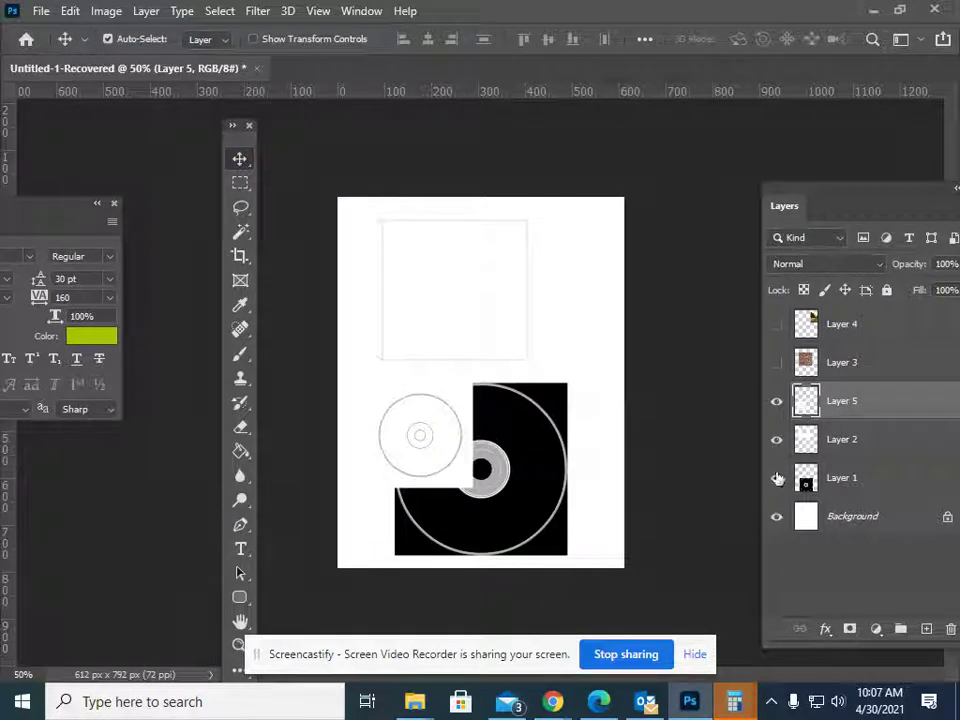
Delete Layer 1, which holds the black disc image
{"action": "left_click", "coordinate": [845, 478]}
{"action": "left_click_drag", "start_coordinate": [868, 199], "coordinate": [800, 182]}
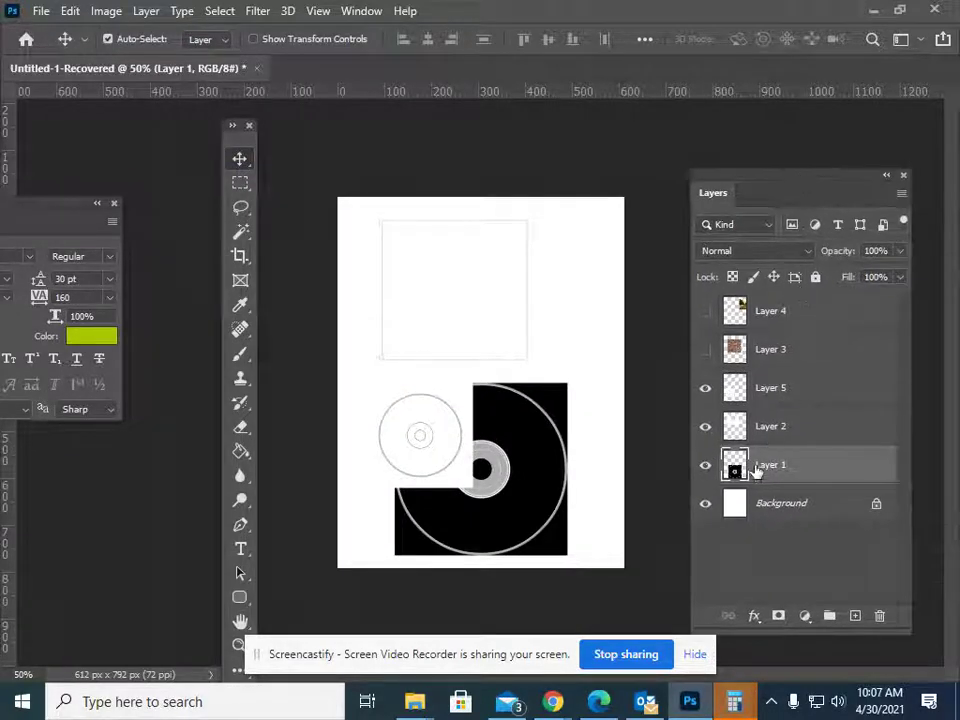
{"action": "left_click_drag", "start_coordinate": [757, 470], "coordinate": [880, 615]}
Enlarge the disc outline proportionally with Free Transform and position it below the square outline
{"action": "left_click_drag", "start_coordinate": [440, 450], "coordinate": [507, 491]}
{"action": "left_click", "coordinate": [70, 11]}
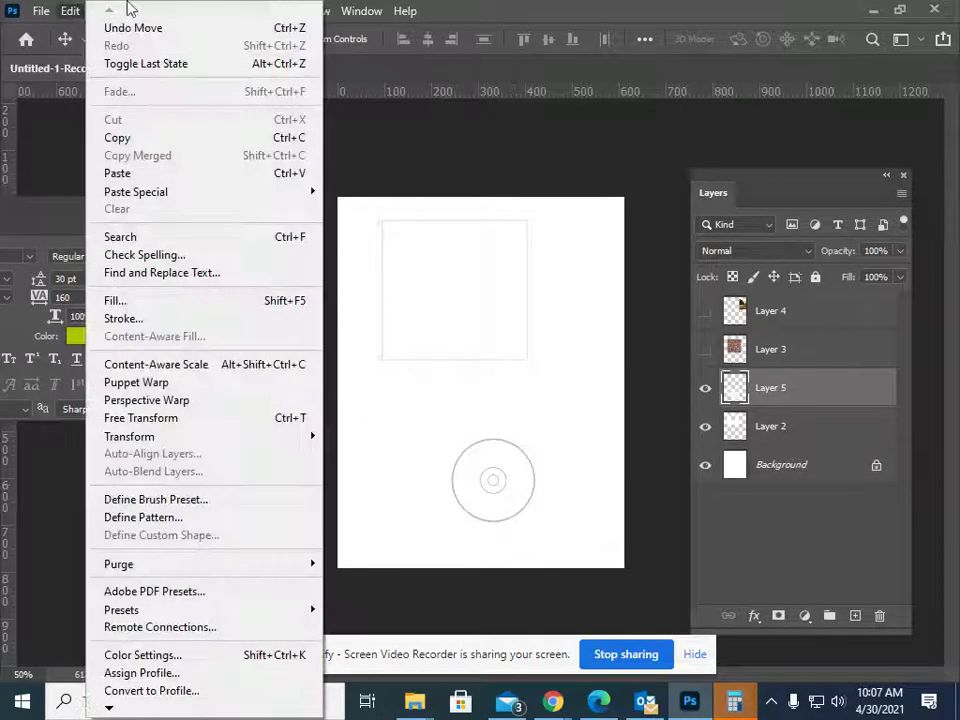
{"action": "left_click", "coordinate": [169, 418]}
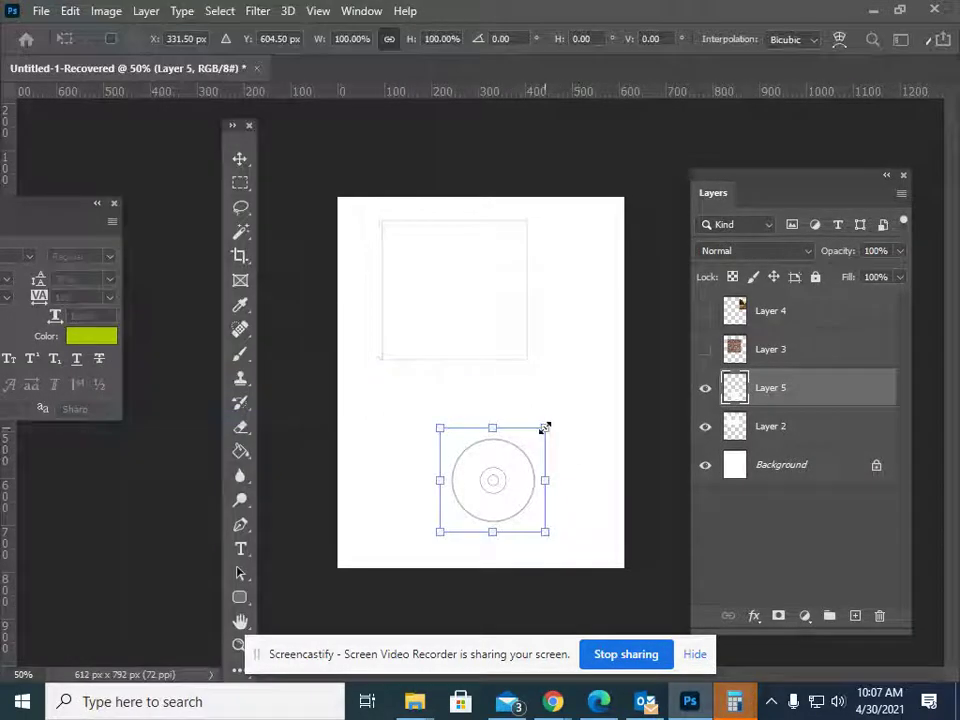
{"action": "mouse_move", "coordinate": [545, 428]}
{"action": "left_mouse_down"}
{"action": "mouse_move", "coordinate": [602, 369]}
{"action": "mouse_move", "coordinate": [540, 428]}
{"action": "left_mouse_up"}
{"action": "key", "text": "Return"}
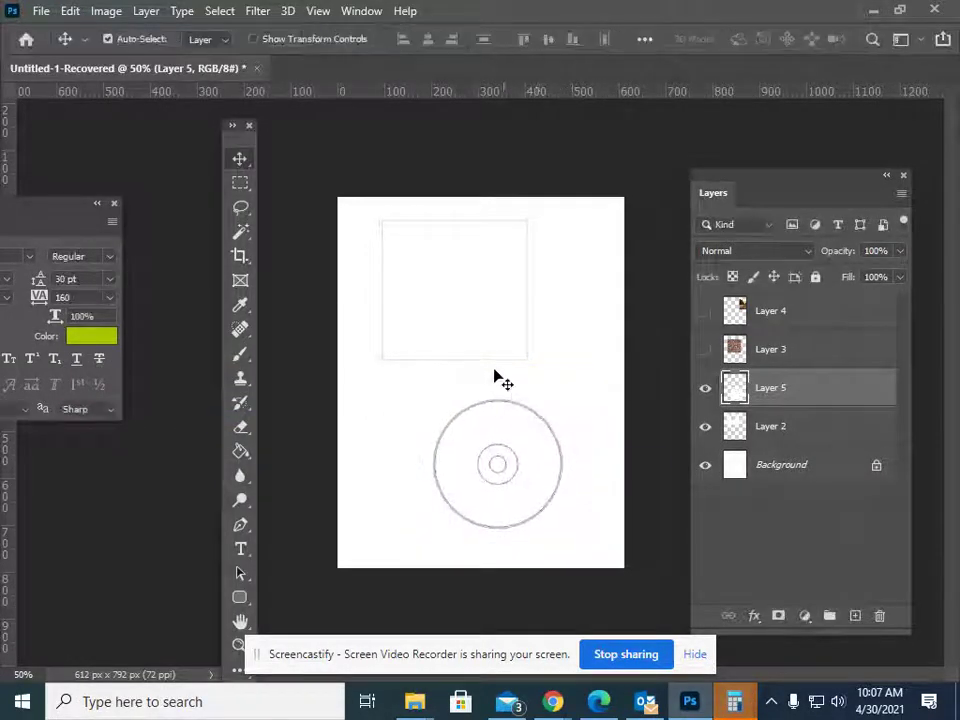
{"action": "left_click_drag", "start_coordinate": [489, 467], "coordinate": [470, 462]}
{"action": "left_click", "coordinate": [492, 352]}
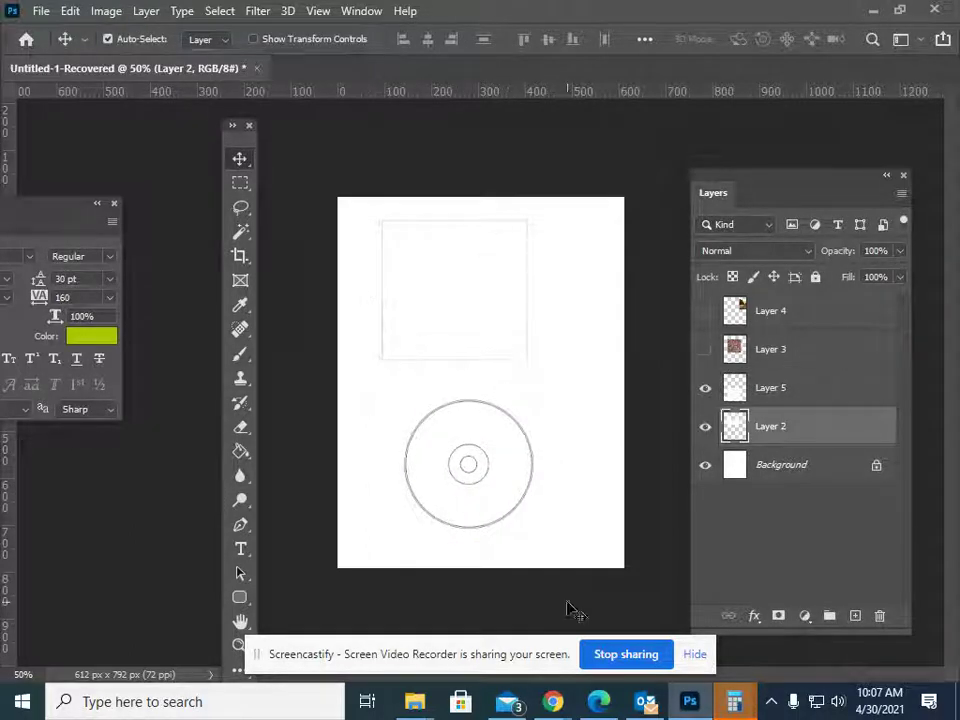
Switch to Chrome and change the image search to "cd jewel case template"
{"action": "mouse_move", "coordinate": [557, 703]}
{"action": "left_click", "coordinate": [493, 634]}
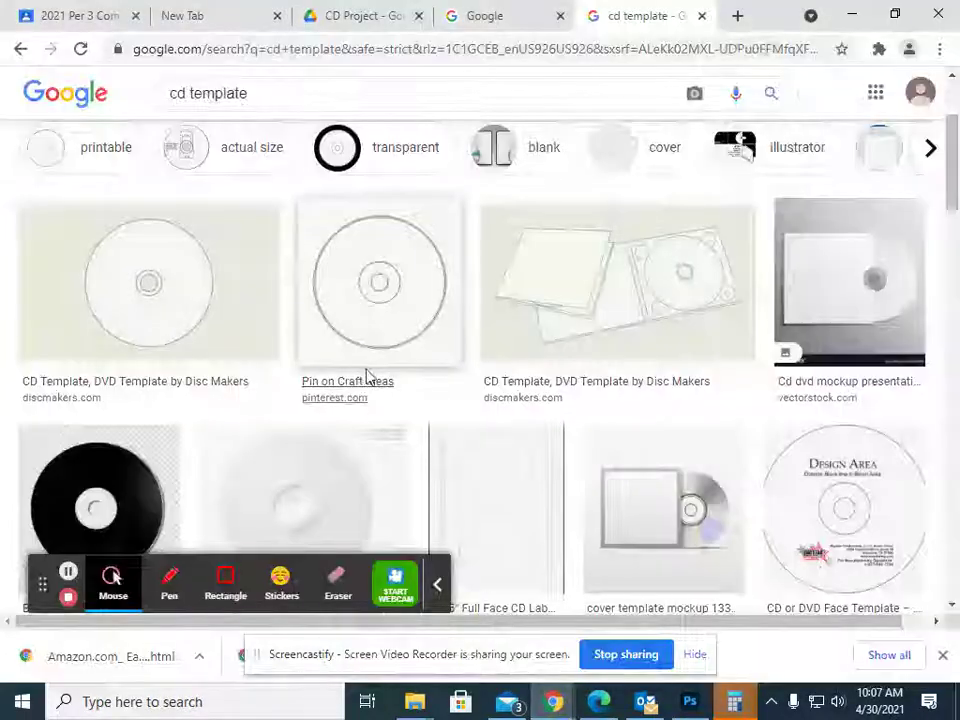
{"action": "scroll", "coordinate": [369, 379], "scroll_direction": "up", "scroll_amount": 3}
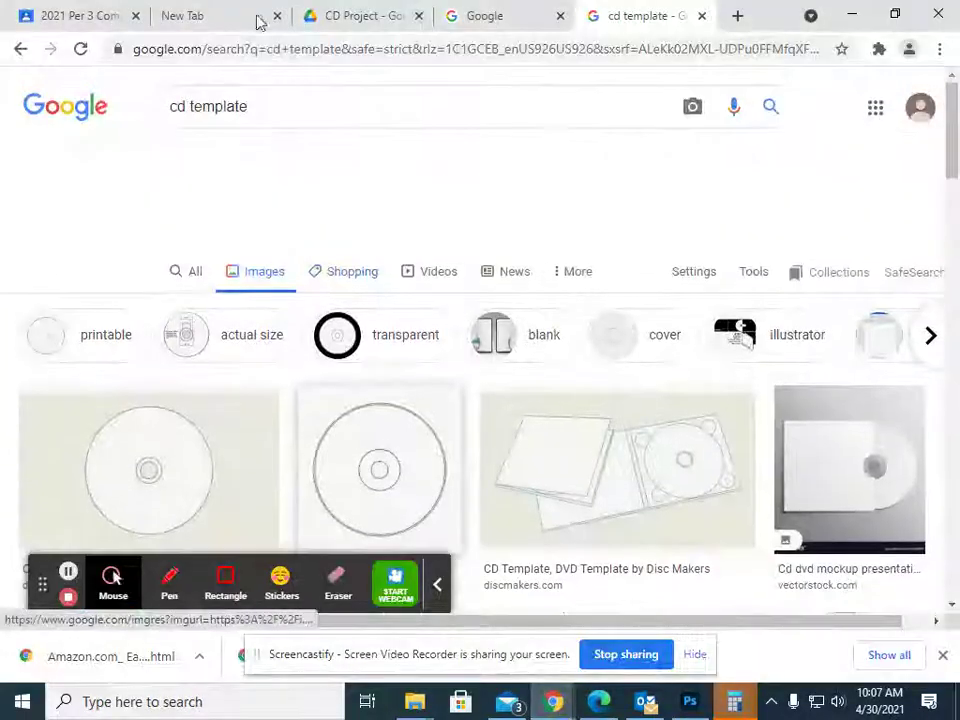
{"action": "left_click", "coordinate": [190, 107]}
{"action": "type", "text": "v"}
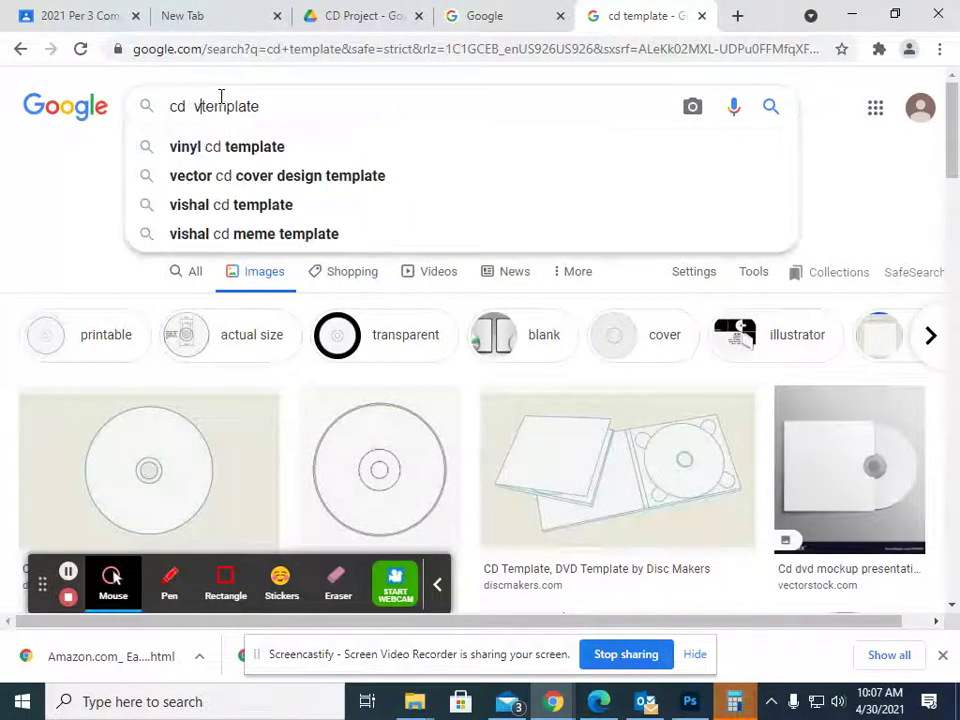
{"action": "key", "text": "BackSpace"}
{"action": "type", "text": "je"}
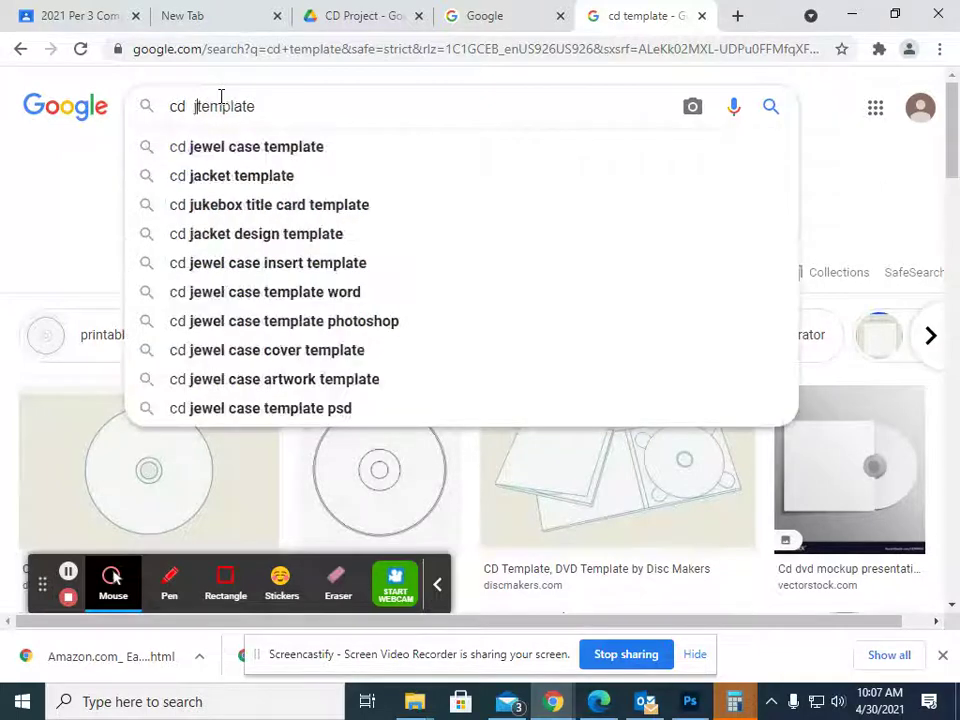
{"action": "type", "text": "wel case"}
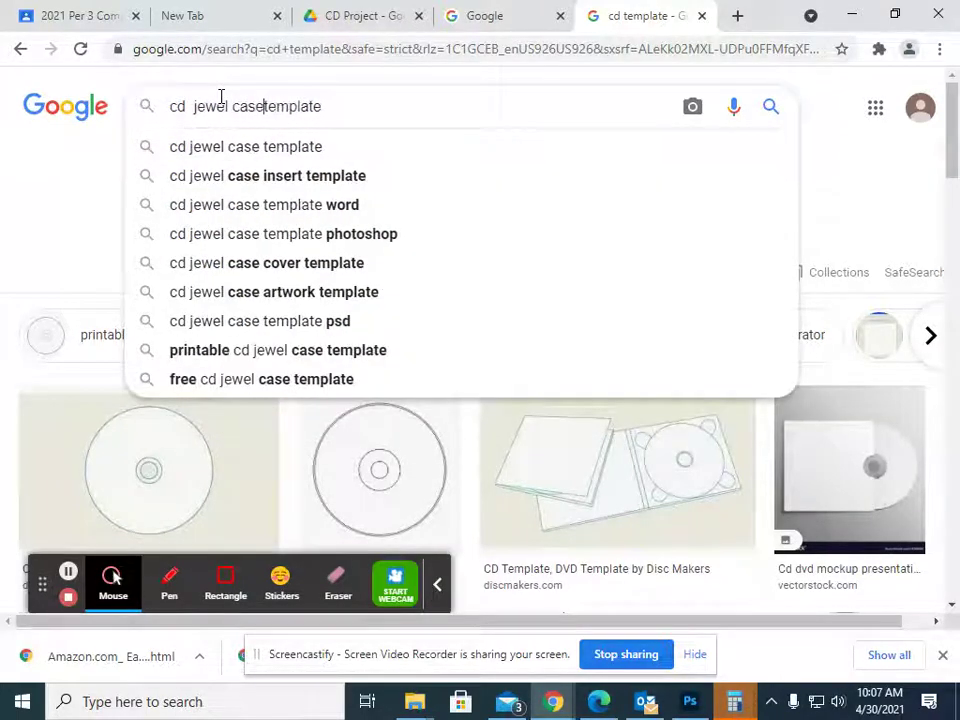
{"action": "left_click", "coordinate": [281, 152]}
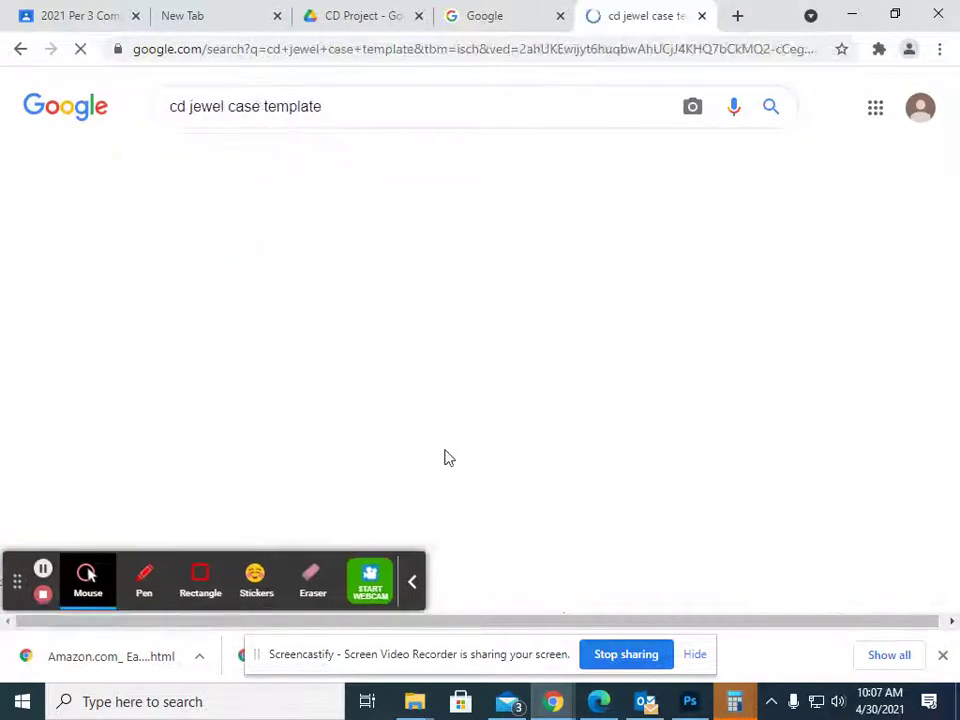
Copy the FRONT and BACK jewel case image captioned "Pin on Printable Template Example Simple" from the results
{"action": "scroll", "coordinate": [220, 480], "scroll_direction": "down", "scroll_amount": 2}
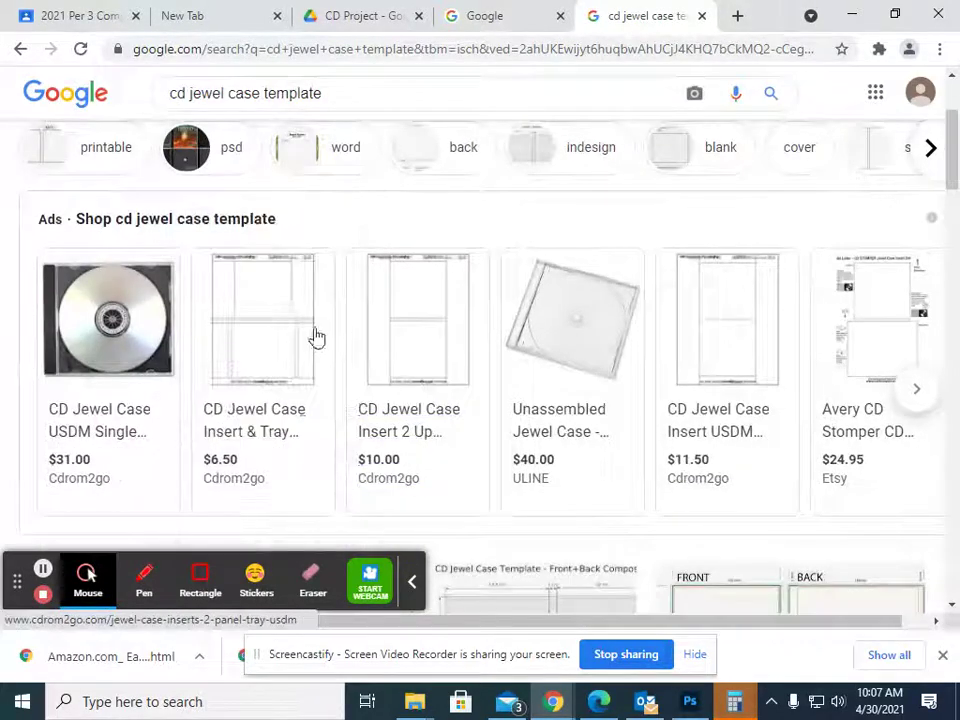
{"action": "scroll", "coordinate": [439, 356], "scroll_direction": "down", "scroll_amount": 2}
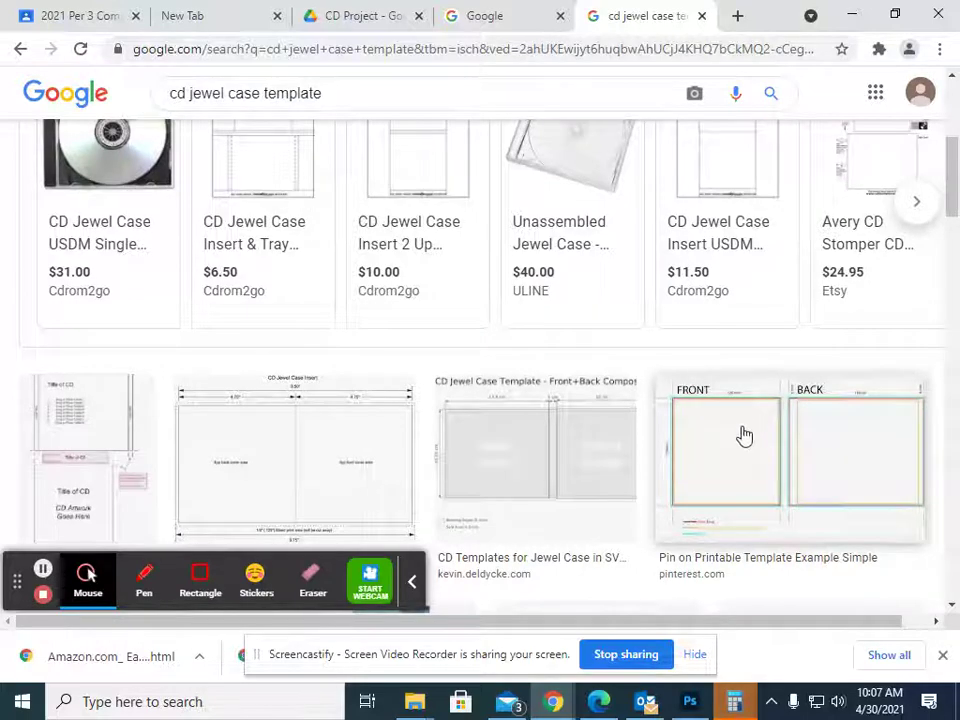
{"action": "scroll", "coordinate": [744, 435], "scroll_direction": "down", "scroll_amount": 4}
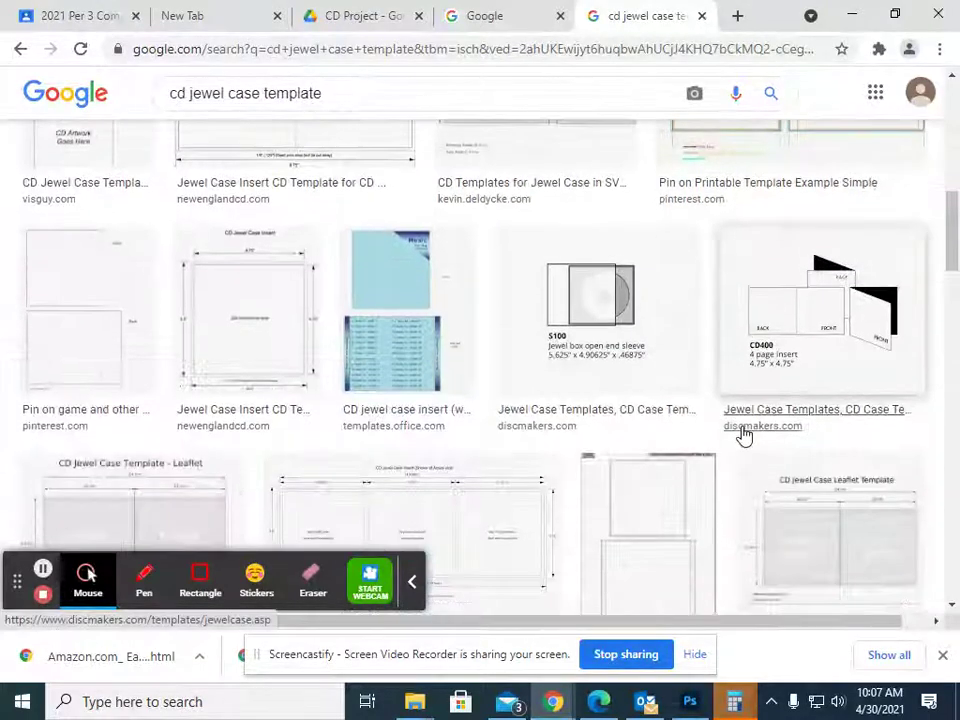
{"action": "right_click", "coordinate": [243, 336]}
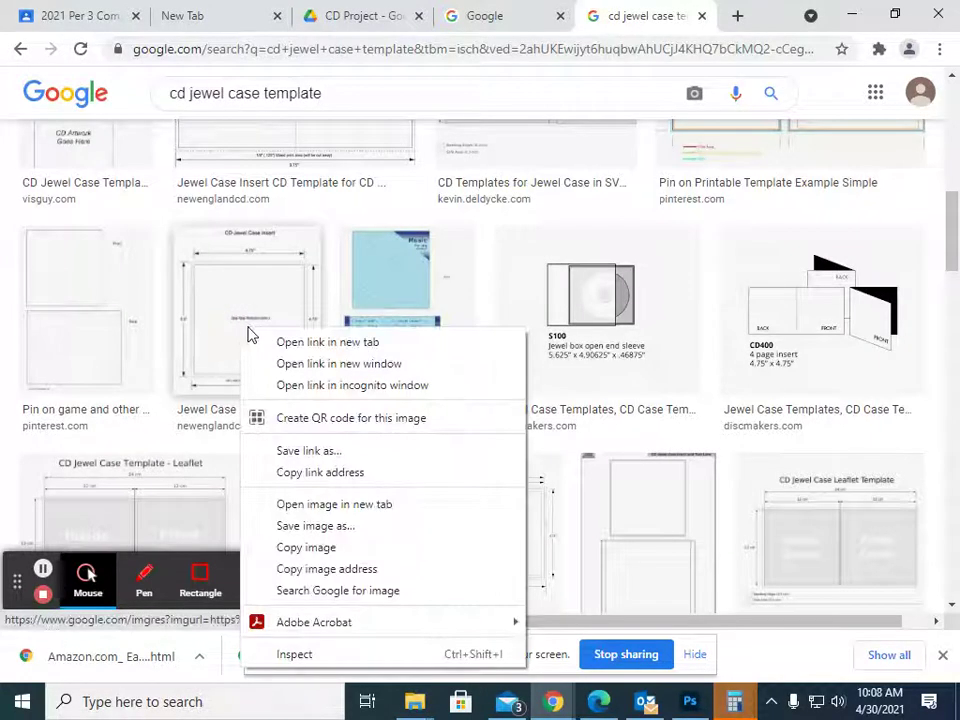
{"action": "scroll", "coordinate": [756, 353], "scroll_direction": "up", "scroll_amount": 3}
{"action": "right_click", "coordinate": [733, 428]}
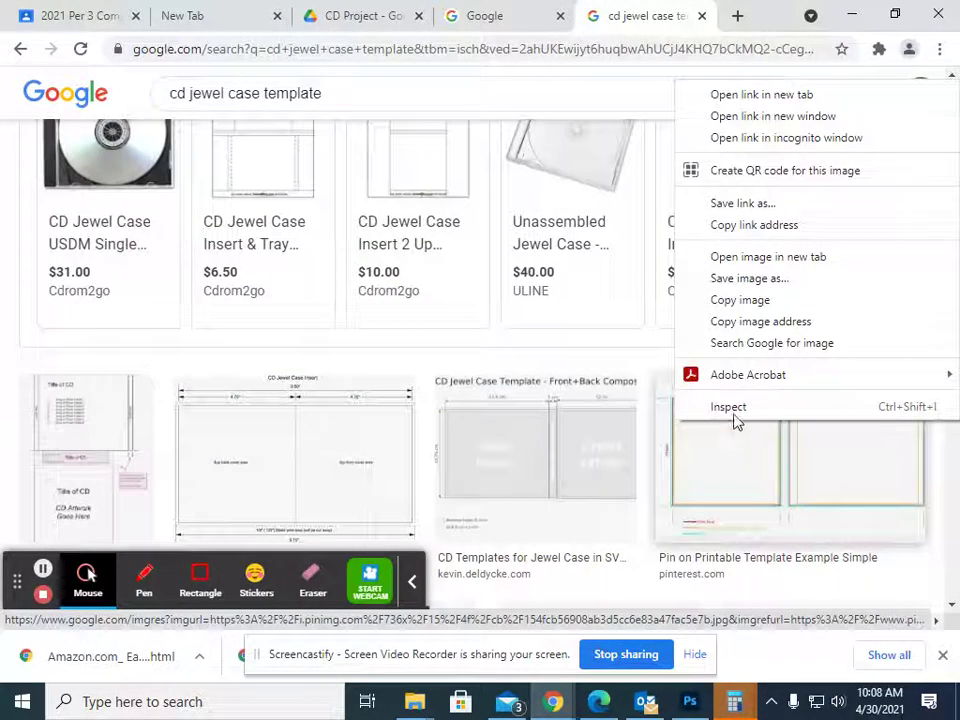
{"action": "left_click", "coordinate": [727, 302]}
Switch to Photoshop, paste the jewel case template, and place it inside the square outline above the disc
{"action": "left_click", "coordinate": [689, 701]}
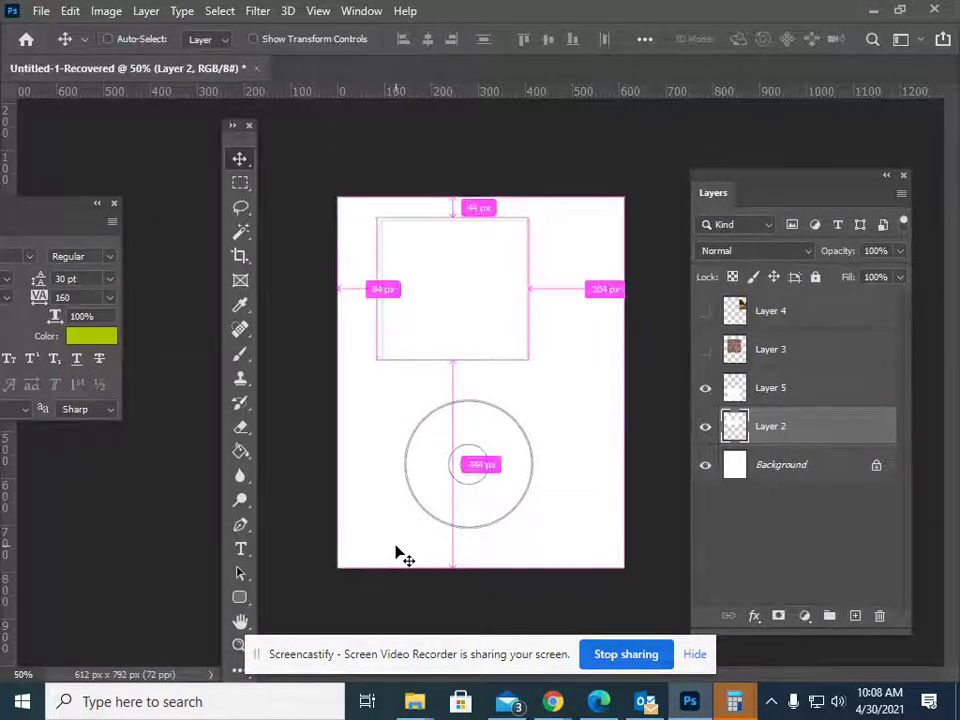
{"action": "key", "text": "ctrl+v"}
{"action": "left_click_drag", "start_coordinate": [507, 386], "coordinate": [481, 269]}
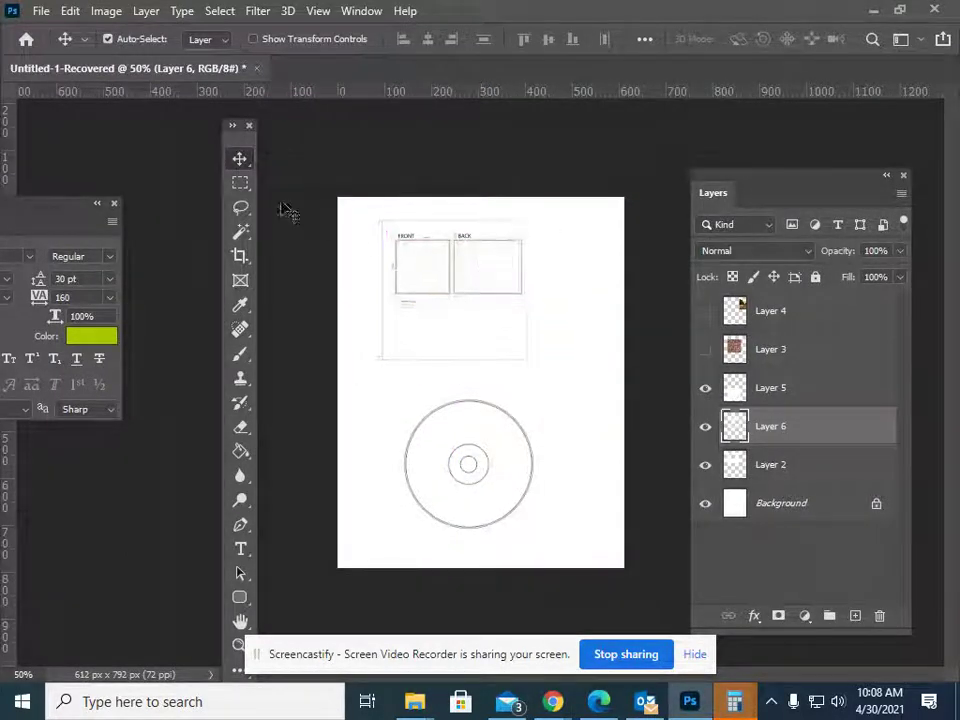
Cut the FRONT panel out of the jewel case template onto its own layer and place it right of the BACK panel
{"action": "left_click", "coordinate": [239, 184]}
{"action": "left_click_drag", "start_coordinate": [390, 234], "coordinate": [452, 309]}
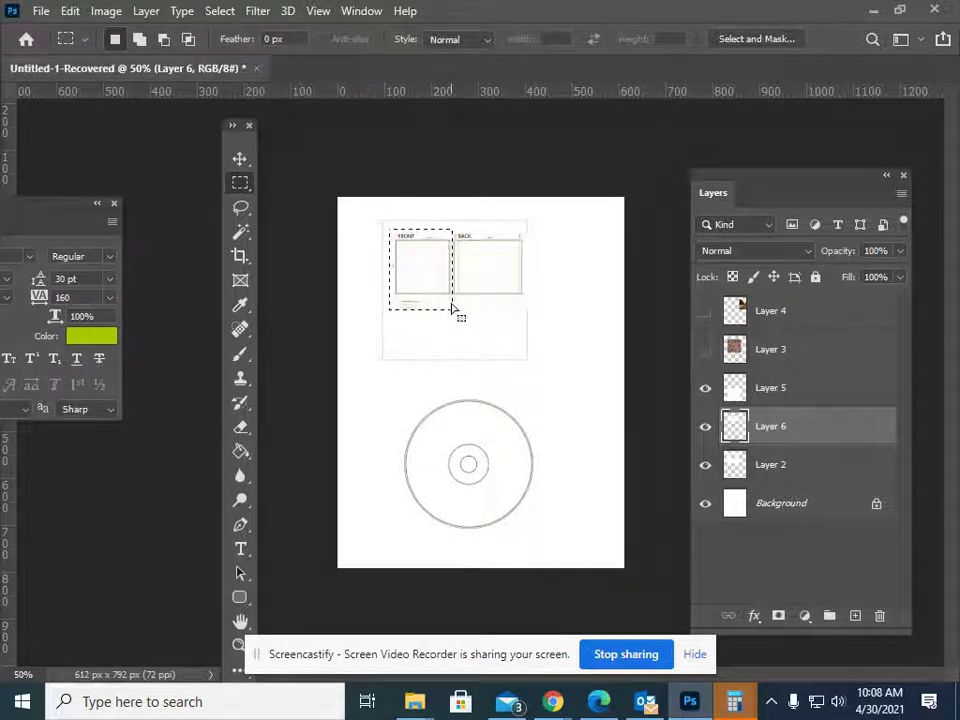
{"action": "key", "text": "ctrl+x"}
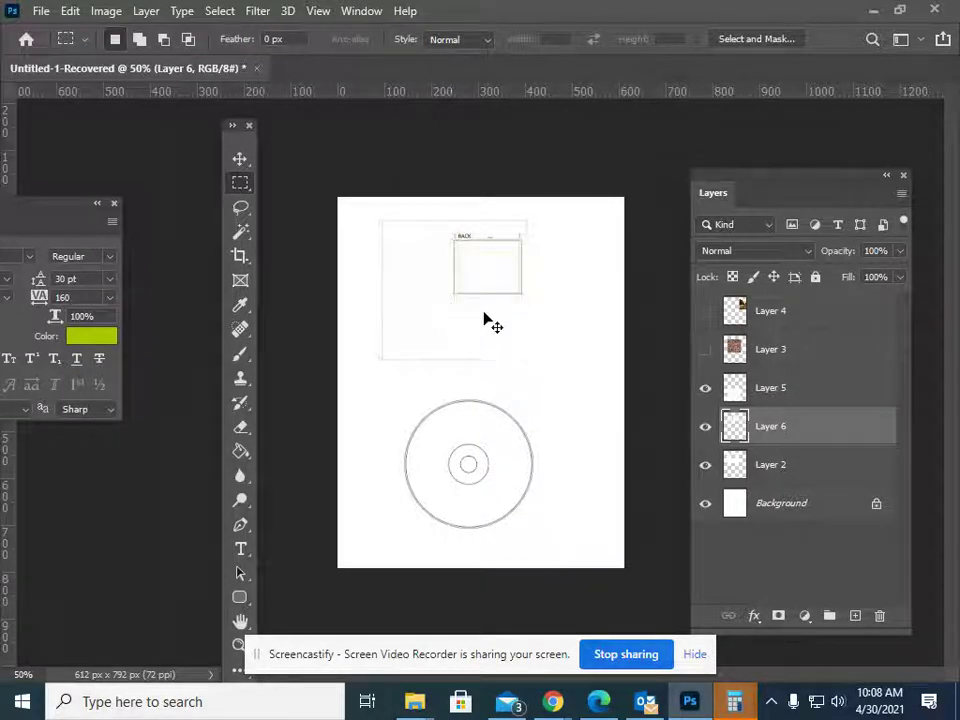
{"action": "key", "text": "ctrl+v"}
{"action": "left_click", "coordinate": [241, 160]}
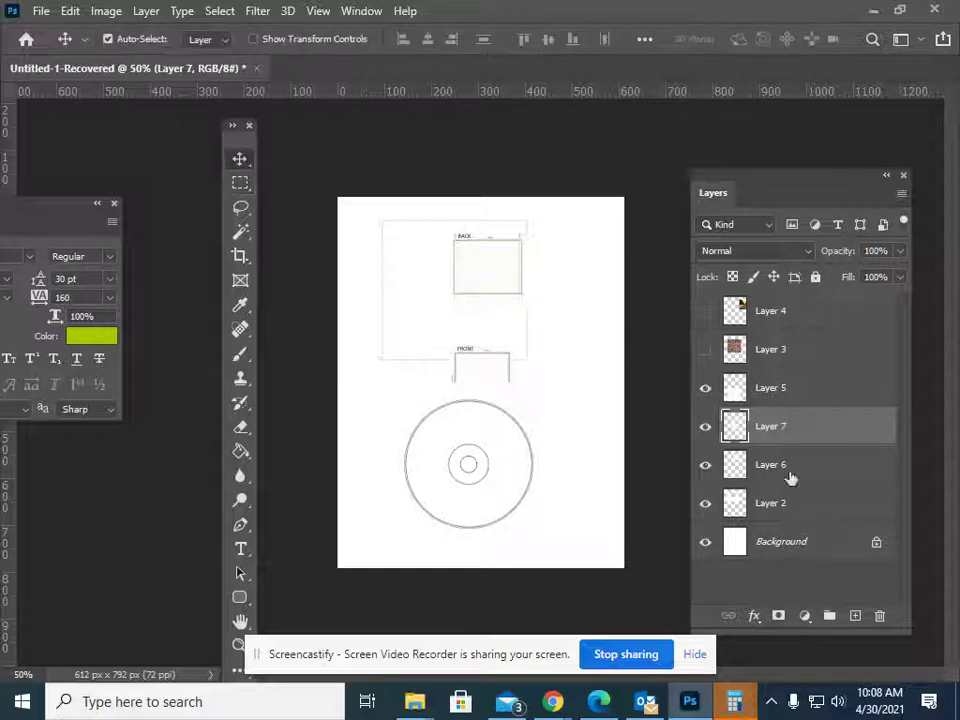
{"action": "left_click_drag", "start_coordinate": [510, 381], "coordinate": [584, 278]}
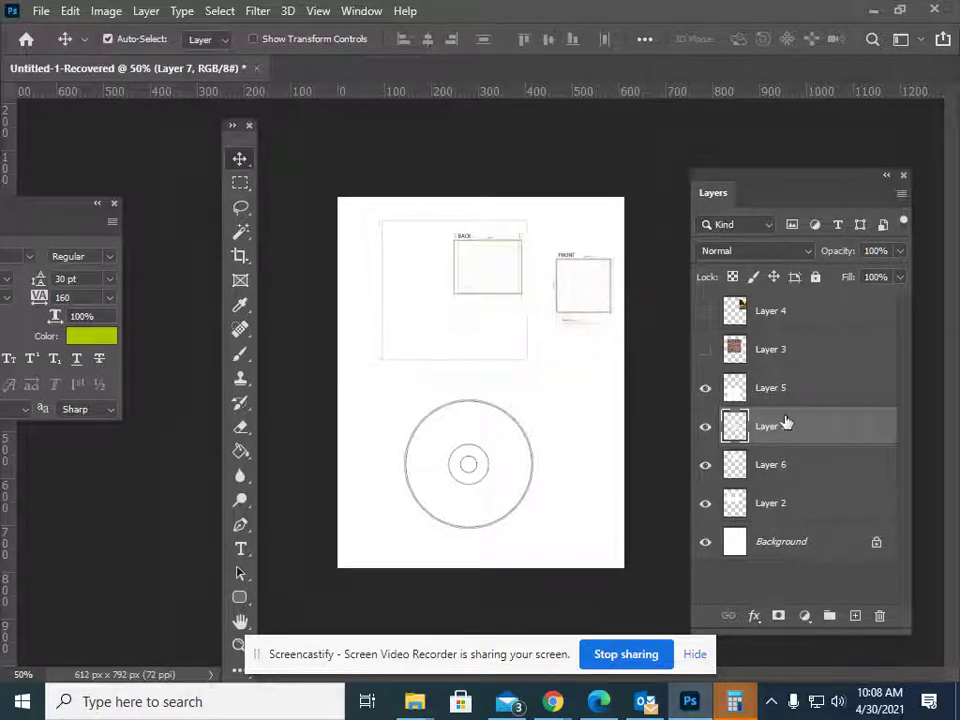
Hide the BACK panel on Layer 6 and the square outline on Layer 2, leaving the FRONT panel and disc visible
{"action": "left_click", "coordinate": [706, 464]}
{"action": "left_click", "coordinate": [706, 389]}
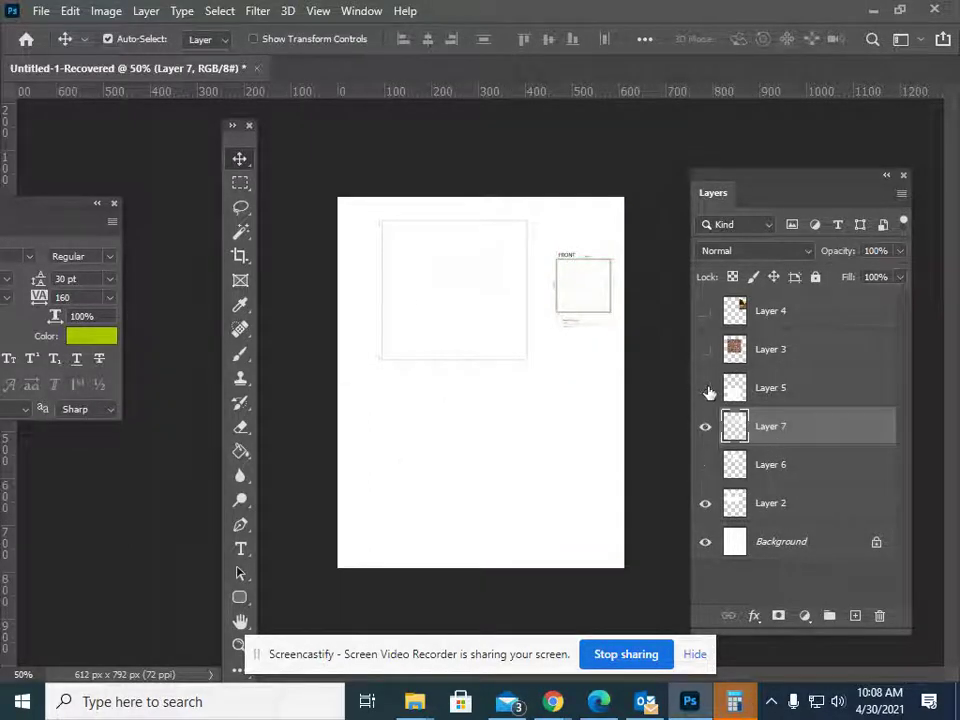
{"action": "left_click", "coordinate": [706, 389]}
{"action": "left_click", "coordinate": [707, 504]}
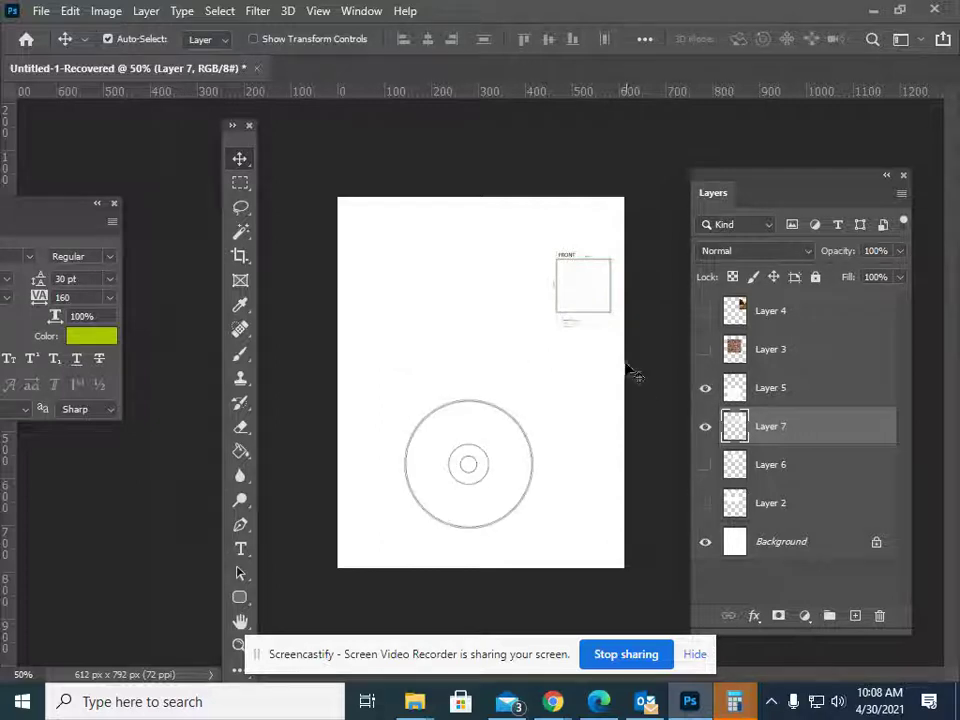
Scale up the FRONT panel until its square is about as wide as the disc, and place it above the disc
{"action": "left_click_drag", "start_coordinate": [575, 289], "coordinate": [440, 272]}
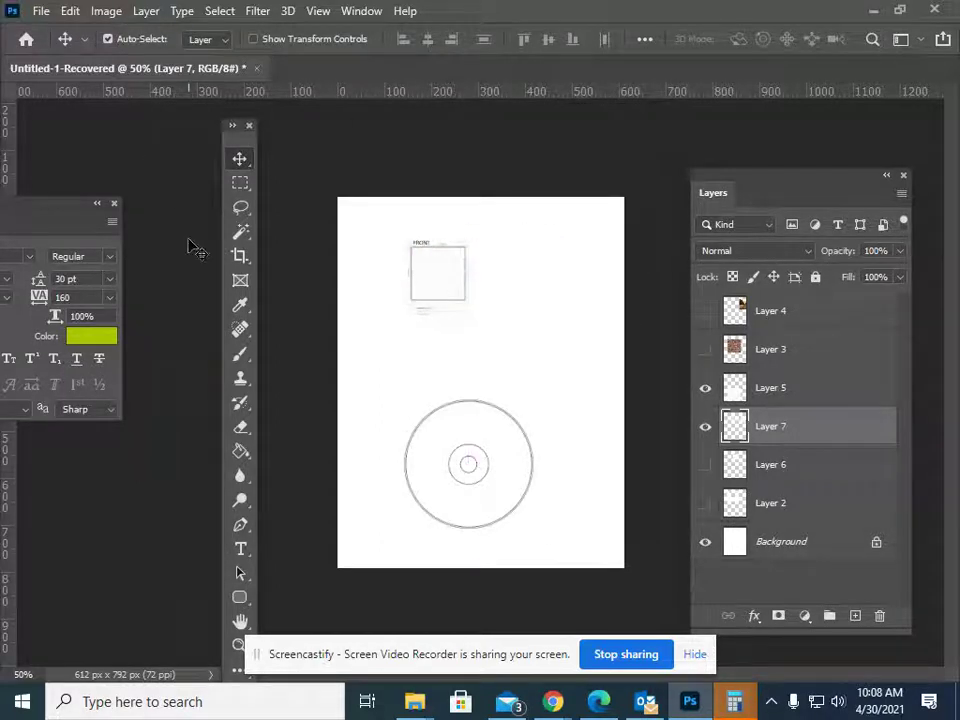
{"action": "key", "text": "ctrl+t"}
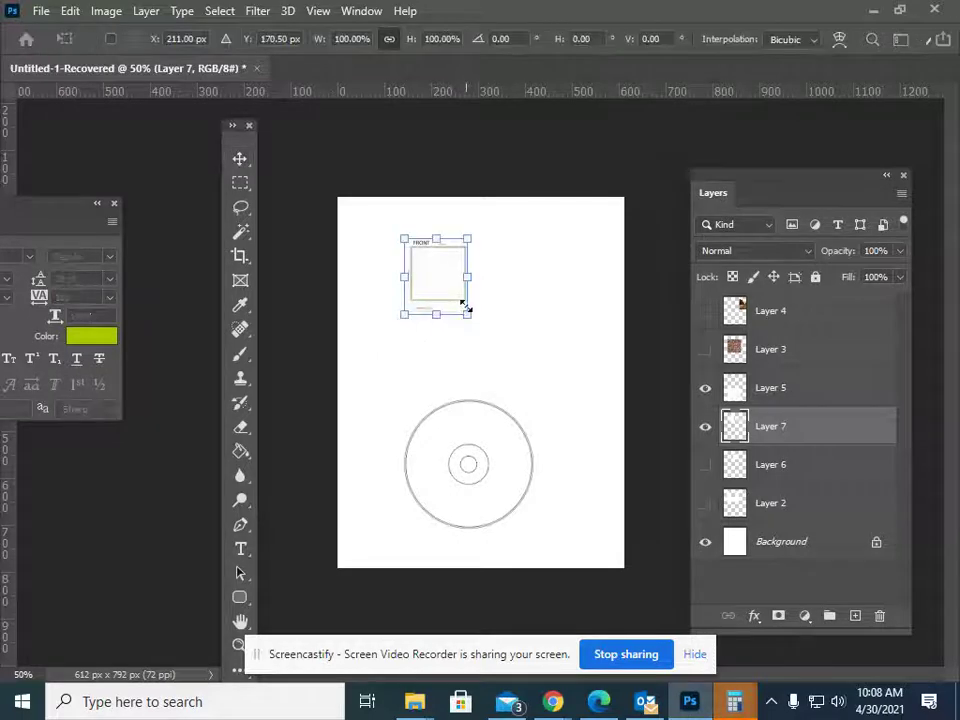
{"action": "left_click_drag", "start_coordinate": [467, 311], "coordinate": [546, 407]}
{"action": "left_click_drag", "start_coordinate": [492, 341], "coordinate": [483, 325]}
{"action": "key", "text": "Return"}
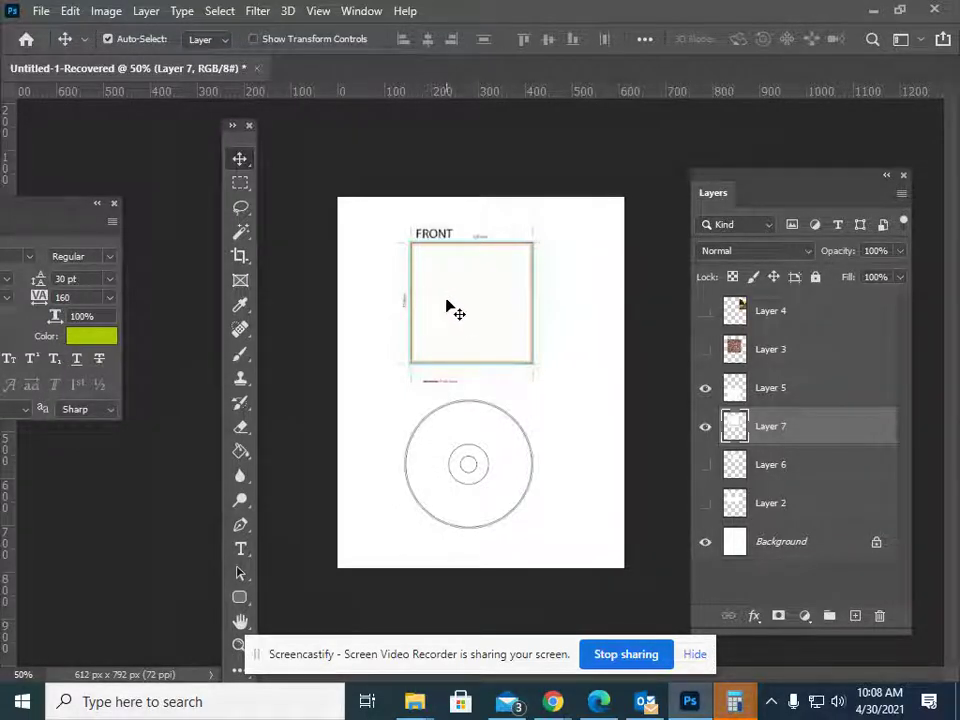
{"action": "left_click_drag", "start_coordinate": [450, 308], "coordinate": [430, 306]}
Show the brick wall image on Layer 3, scale it to 67.19%, and fit it inside the FRONT square
{"action": "left_click", "coordinate": [239, 646]}
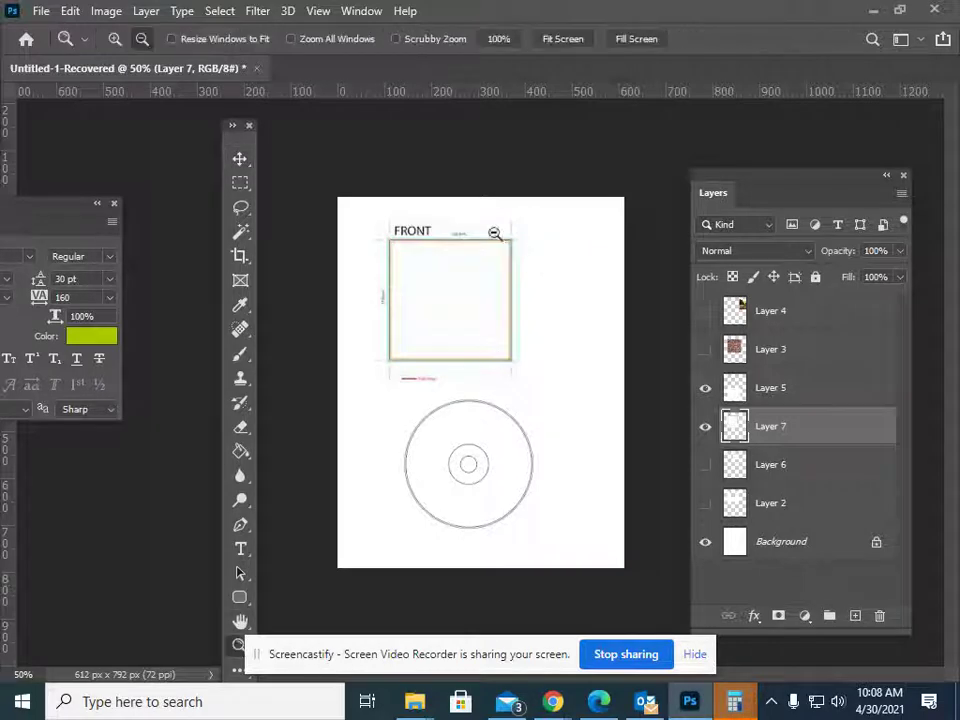
{"action": "left_click", "coordinate": [456, 311], "text": "alt"}
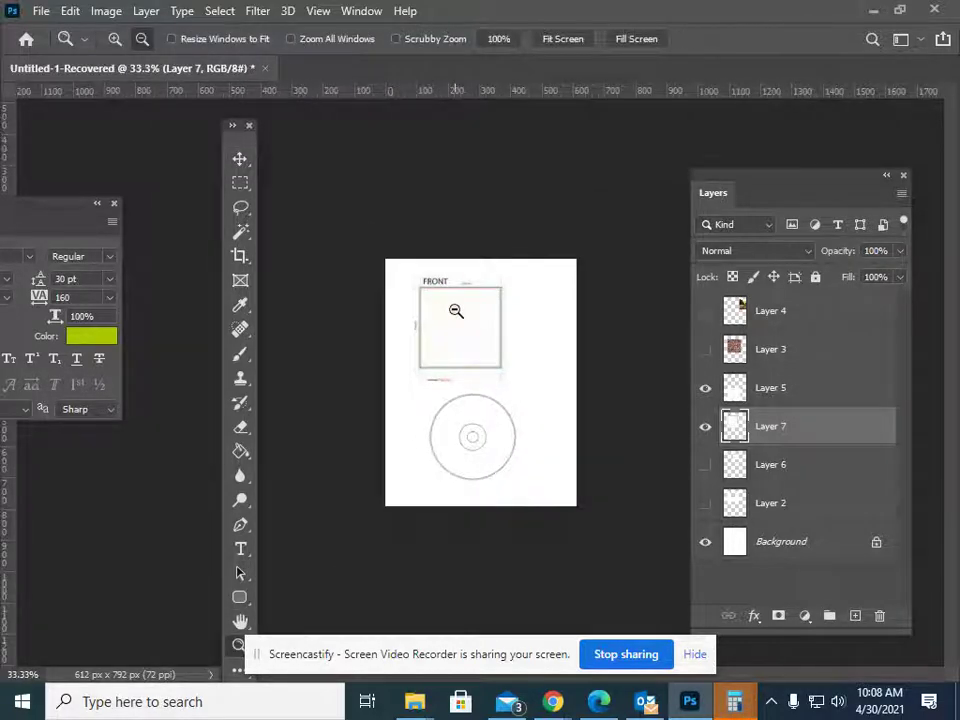
{"action": "left_click", "coordinate": [456, 311]}
{"action": "left_click", "coordinate": [456, 311]}
{"action": "left_click", "coordinate": [440, 287]}
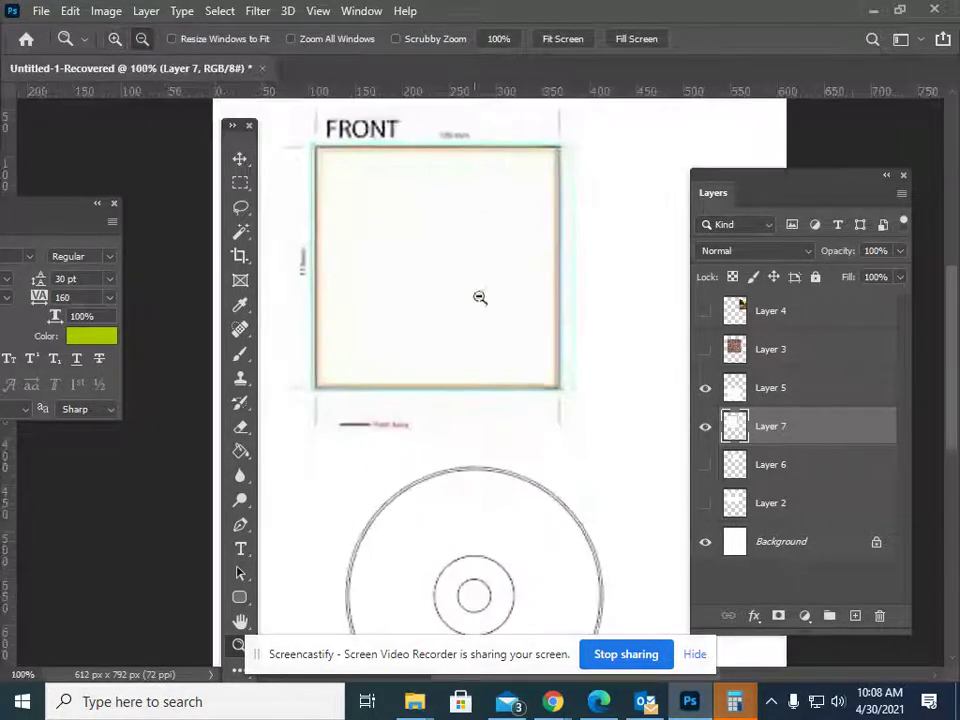
{"action": "left_click", "coordinate": [705, 349]}
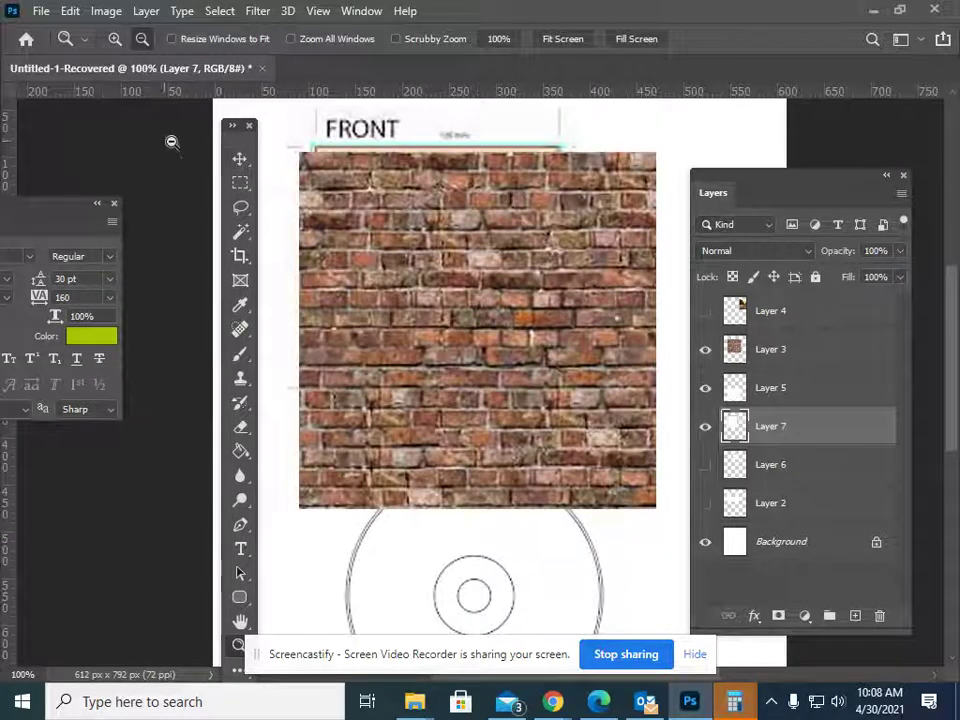
{"action": "key", "text": "v"}
{"action": "mouse_move", "coordinate": [467, 324]}
{"action": "left_mouse_down"}
{"action": "mouse_move", "coordinate": [560, 357]}
{"action": "mouse_move", "coordinate": [458, 326]}
{"action": "left_mouse_up"}
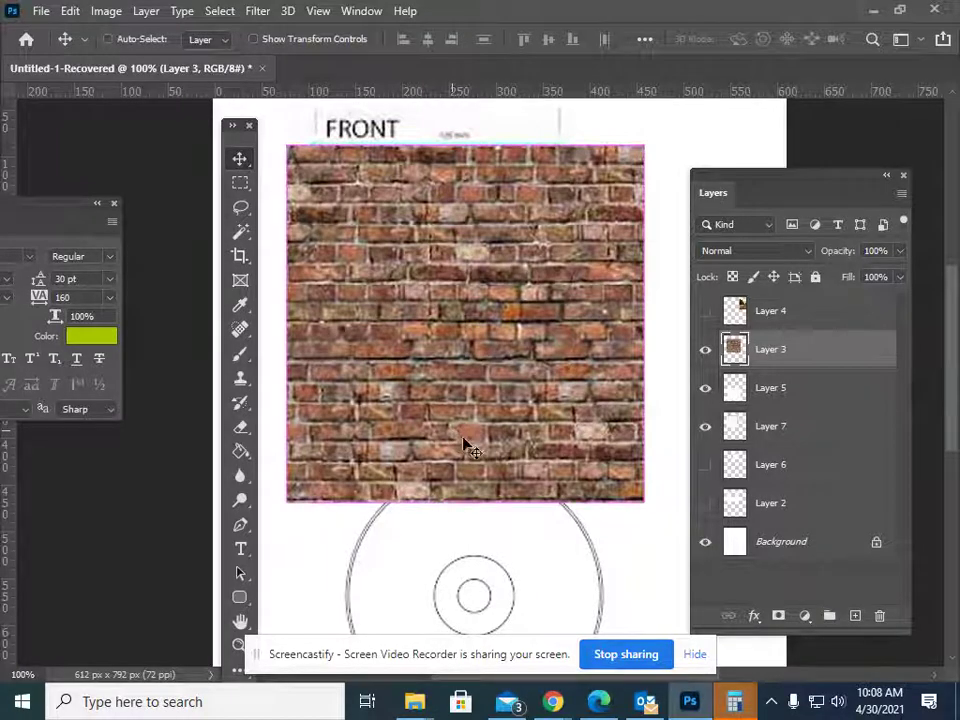
{"action": "key", "text": "ctrl+t"}
{"action": "left_click_drag", "start_coordinate": [645, 503], "coordinate": [527, 383]}
{"action": "left_click_drag", "start_coordinate": [443, 346], "coordinate": [479, 346]}
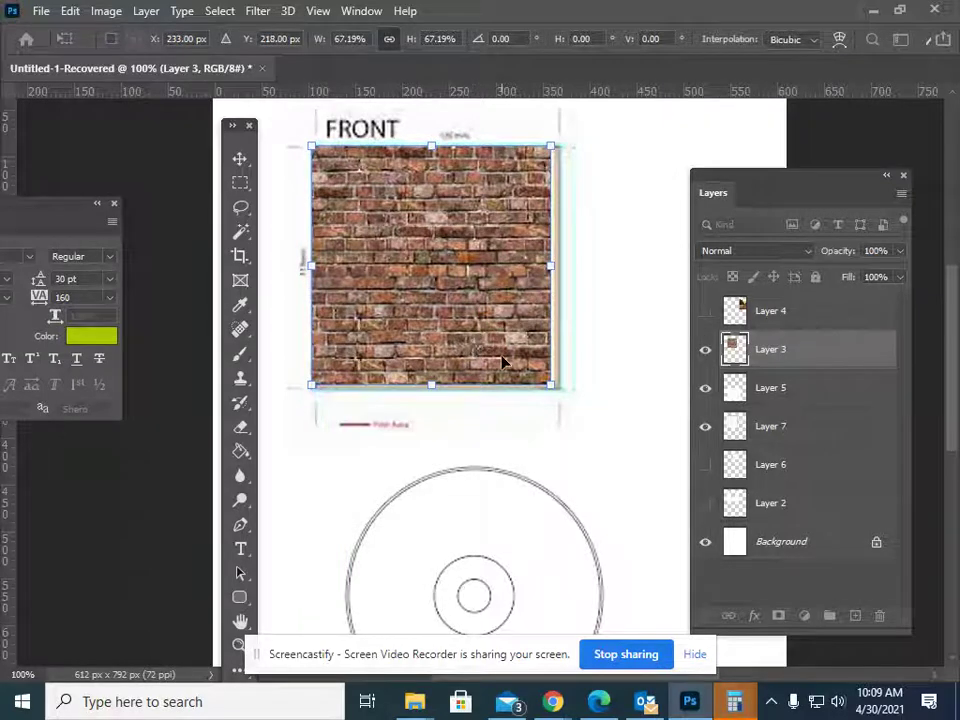
{"action": "key", "text": "Return"}
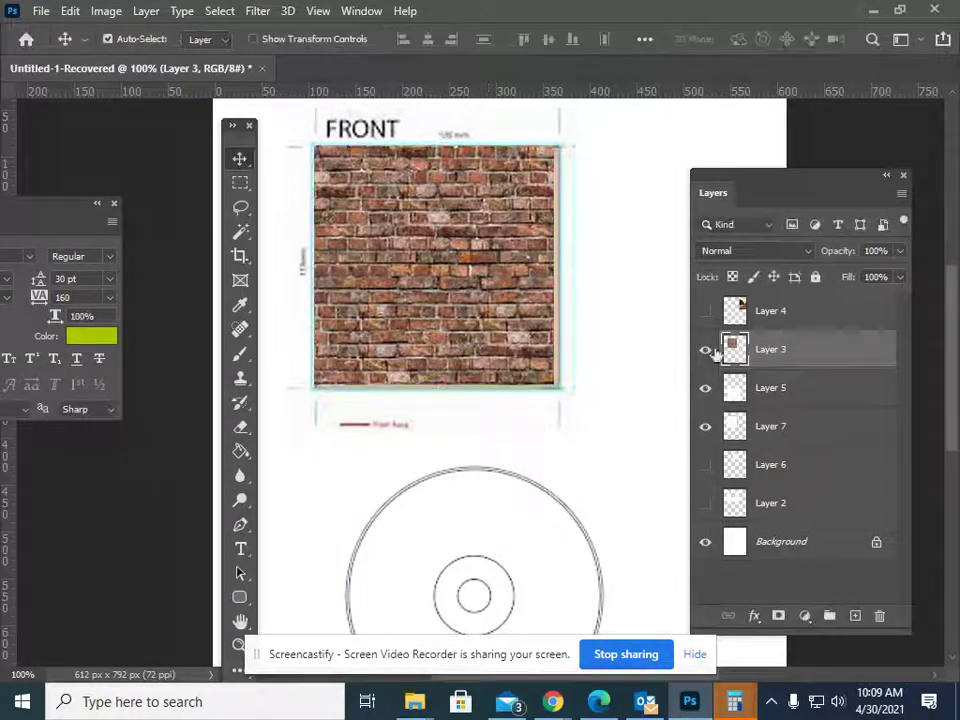
Hide the FRONT template layer, then show the railroad track photo on Layer 4 and center it over the brick image
{"action": "left_click", "coordinate": [706, 388]}
{"action": "left_click", "coordinate": [706, 388]}
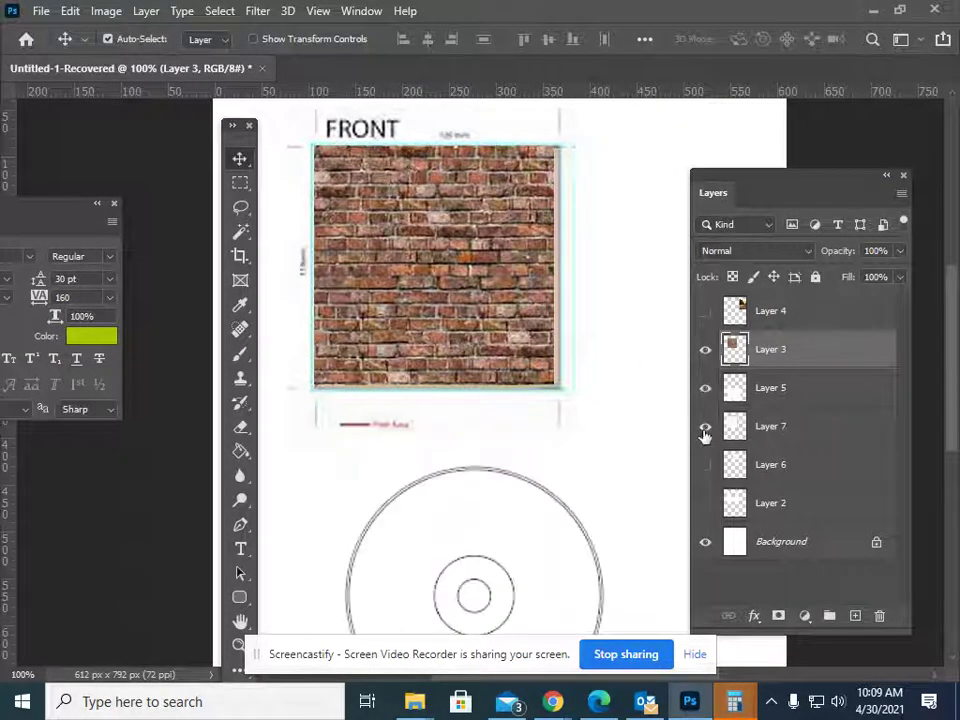
{"action": "left_click", "coordinate": [706, 426]}
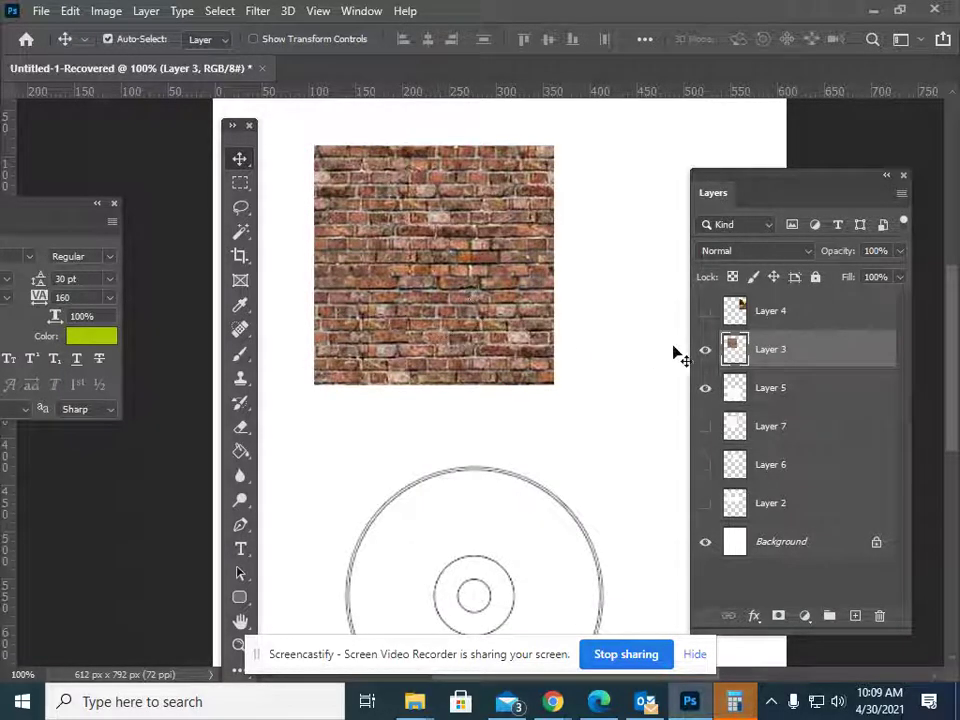
{"action": "left_click", "coordinate": [705, 311]}
{"action": "left_click_drag", "start_coordinate": [668, 310], "coordinate": [429, 300]}
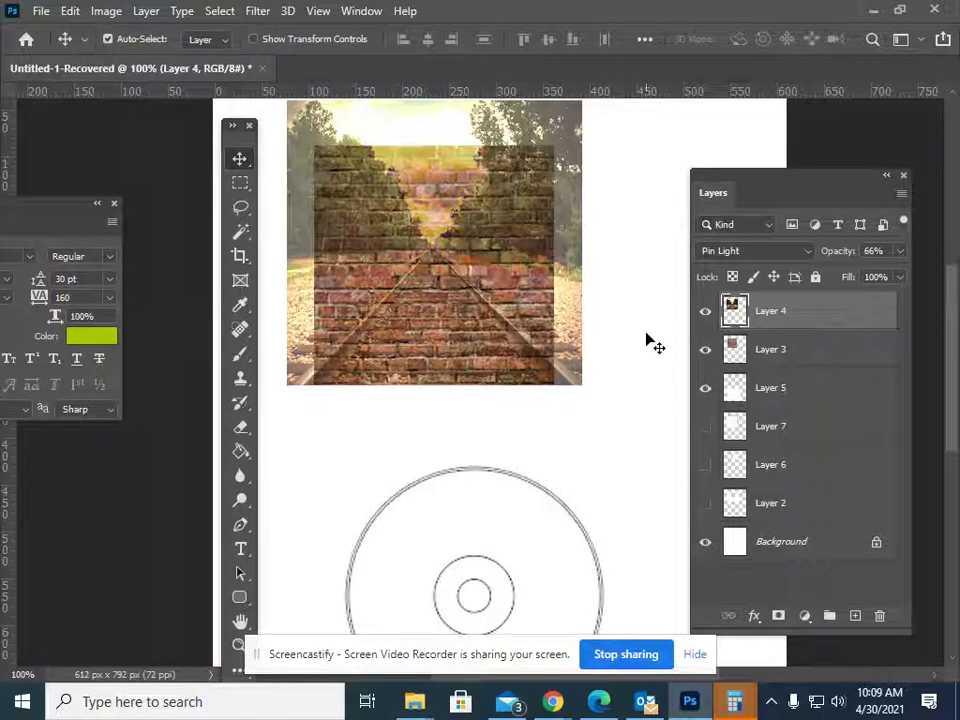
Set the railroad track layer's opacity to 100% and its blending mode to Pin Light
{"action": "left_click", "coordinate": [702, 250]}
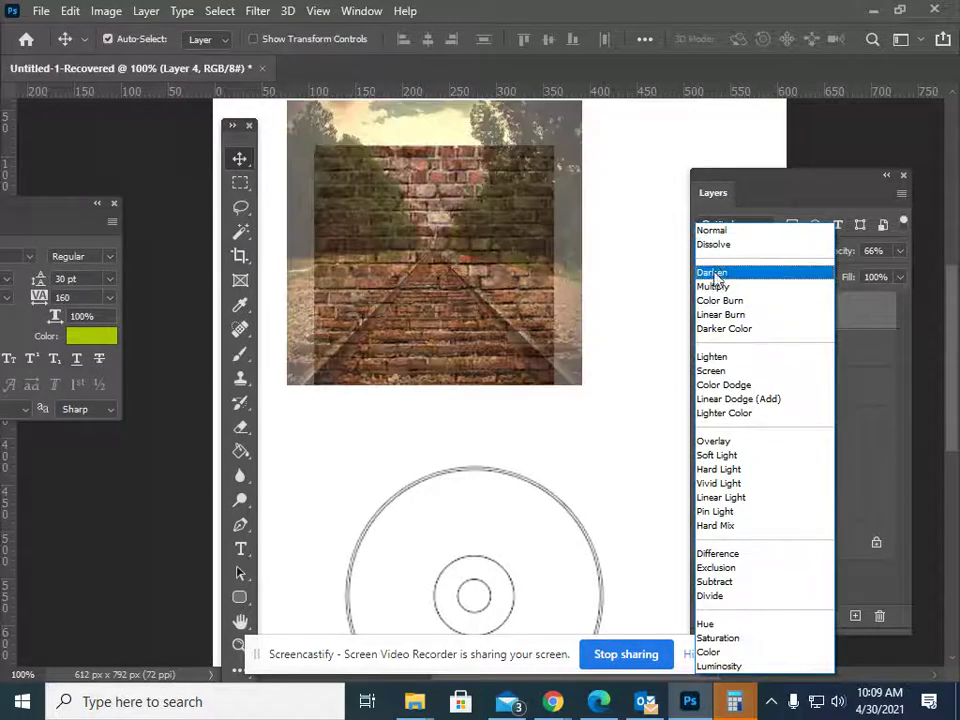
{"action": "left_click", "coordinate": [695, 313]}
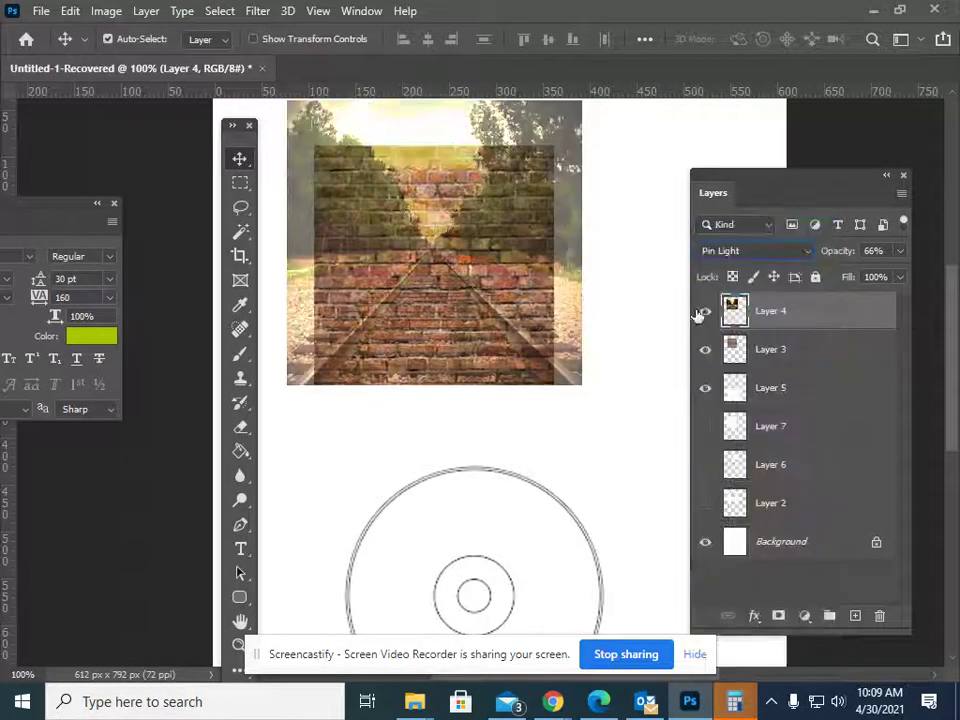
{"action": "left_click", "coordinate": [760, 251]}
{"action": "left_click", "coordinate": [712, 230]}
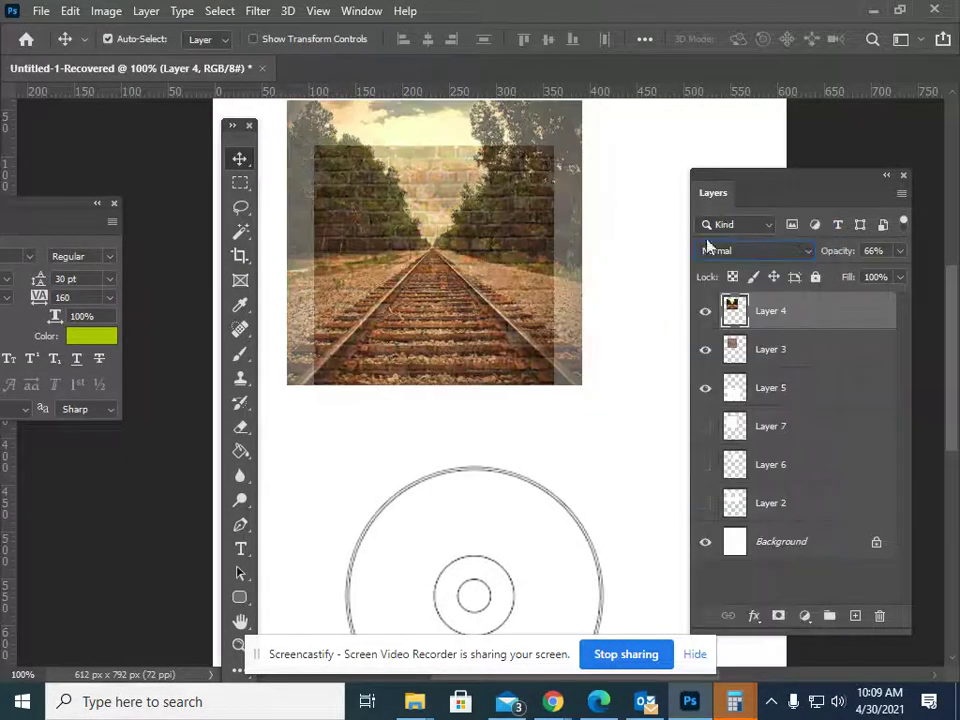
{"action": "left_click", "coordinate": [898, 254]}
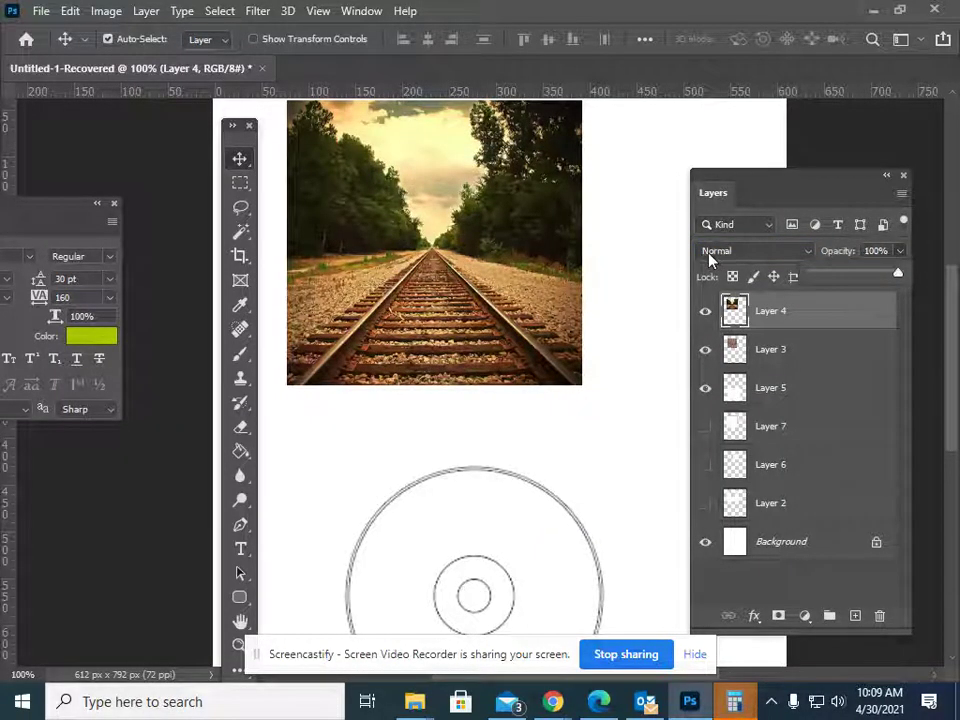
{"action": "left_click", "coordinate": [806, 252]}
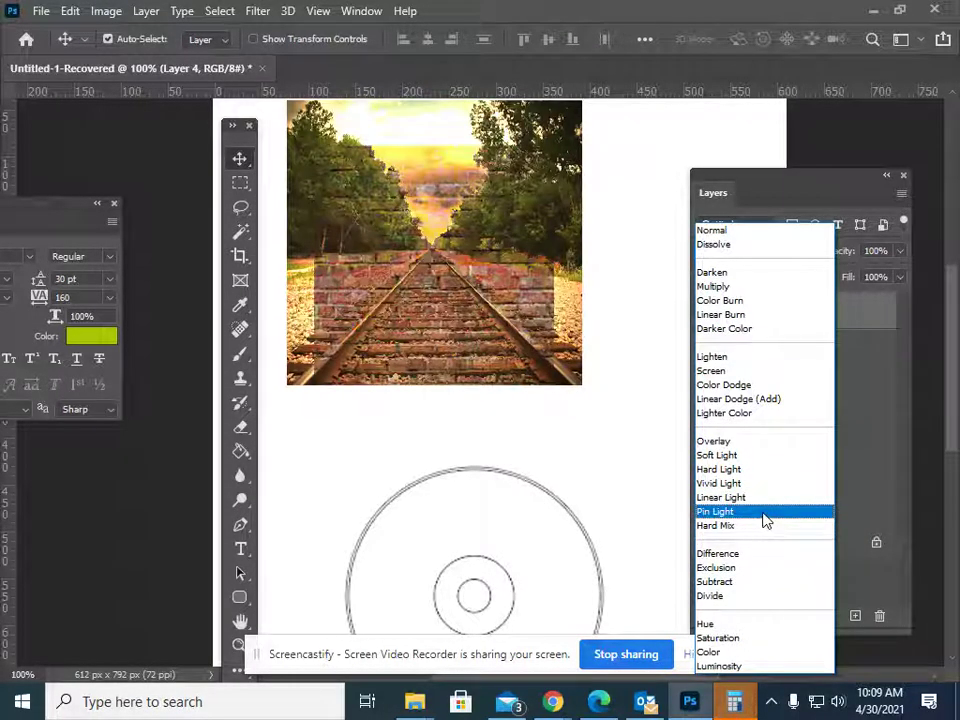
{"action": "left_click", "coordinate": [765, 512]}
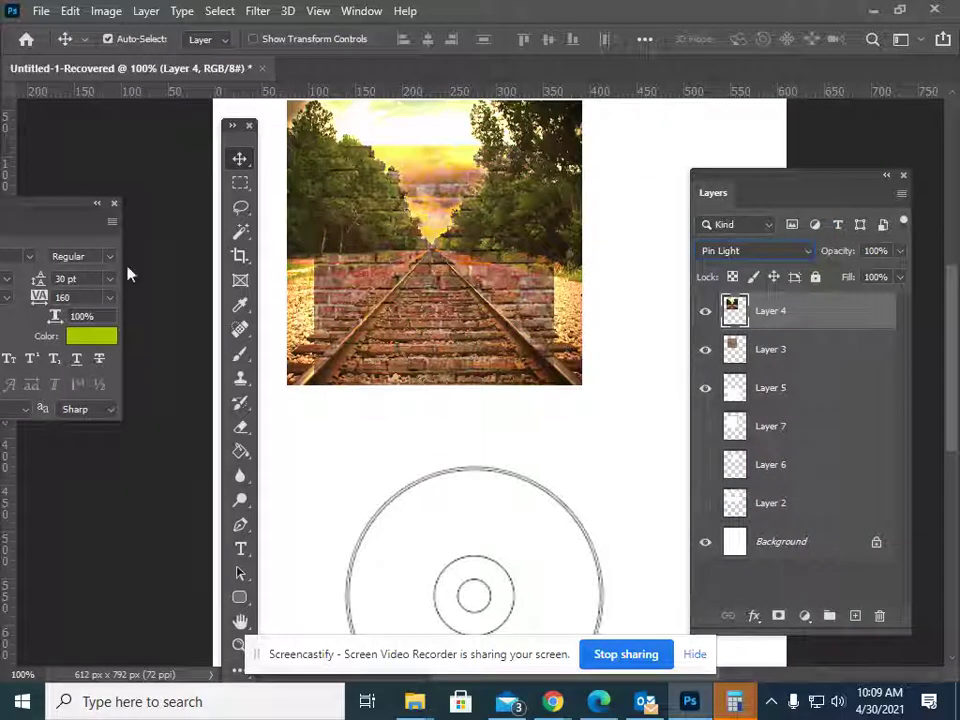
Select the strip of the railroad photo extending above the brick image with a rectangular marquee, delete it, and deselect
{"action": "left_click", "coordinate": [240, 183]}
{"action": "scroll", "coordinate": [270, 150], "scroll_direction": "up", "scroll_amount": 2}
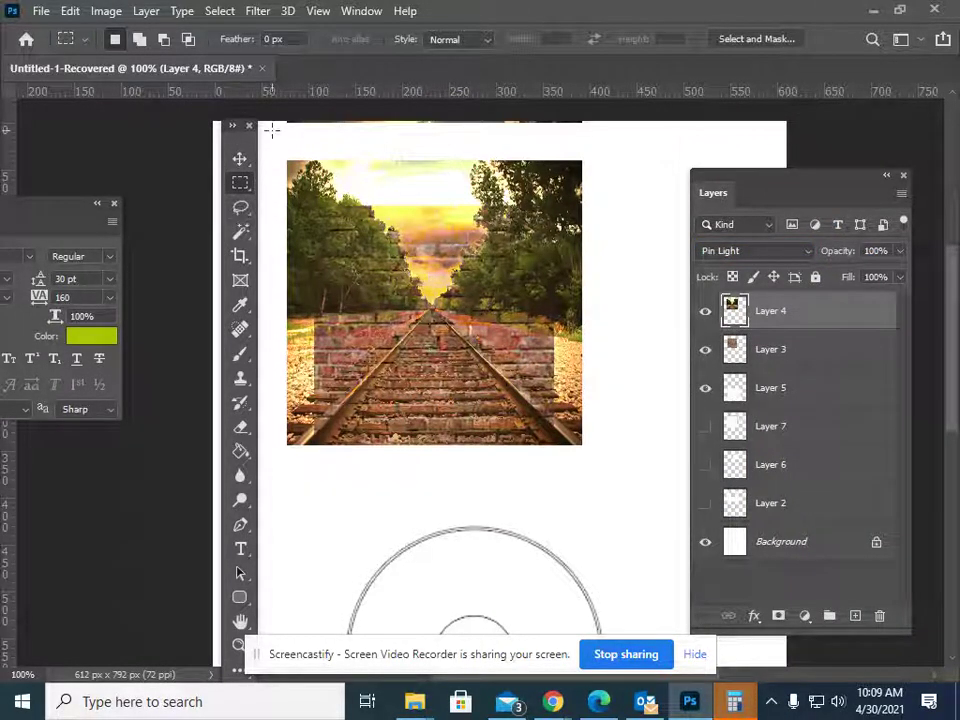
{"action": "left_click_drag", "start_coordinate": [272, 130], "coordinate": [605, 207]}
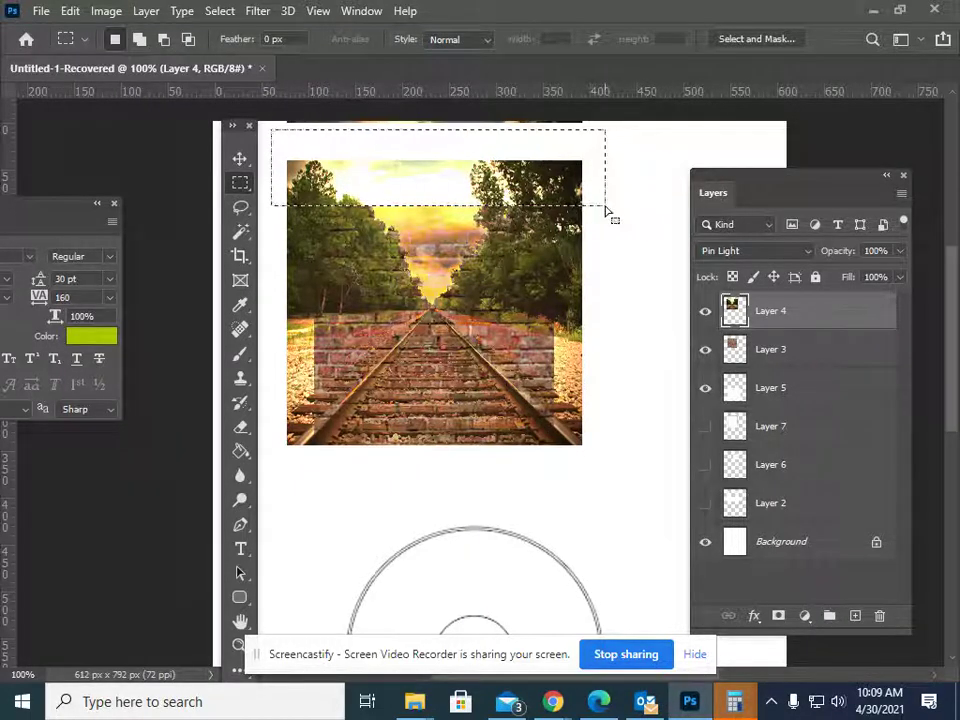
{"action": "key", "text": "Delete"}
{"action": "key", "text": "ctrl+d"}
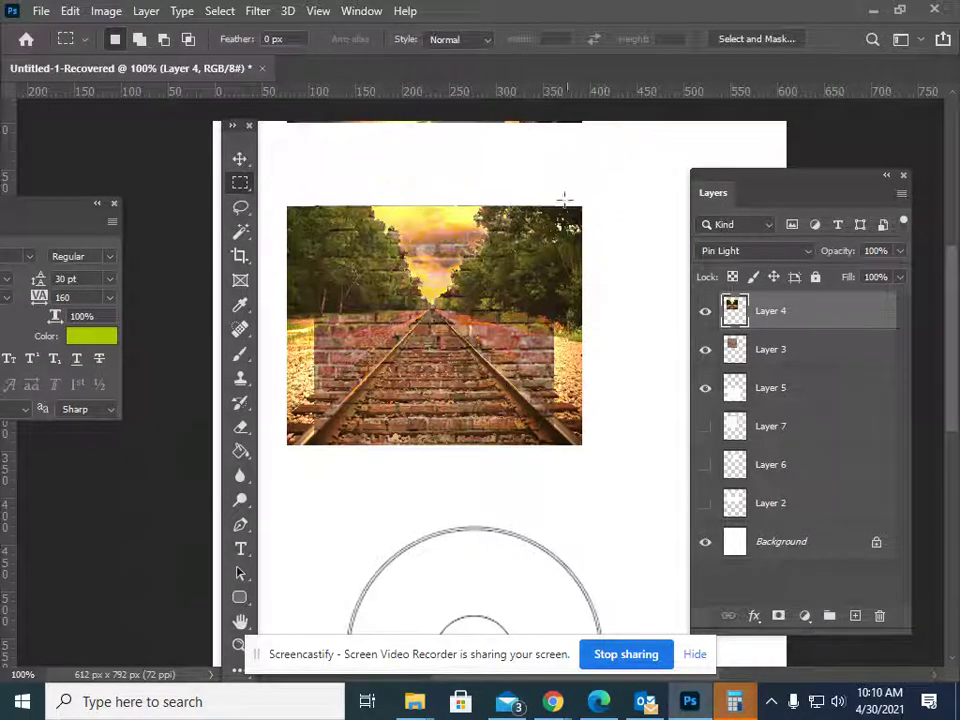
Delete the strips of the railroad photo that extend past the right and left edges of the brick image, and clear the selection
{"action": "mouse_move", "coordinate": [548, 184]}
{"action": "left_mouse_down"}
{"action": "mouse_move", "coordinate": [598, 223]}
{"action": "mouse_move", "coordinate": [652, 462]}
{"action": "left_mouse_up"}
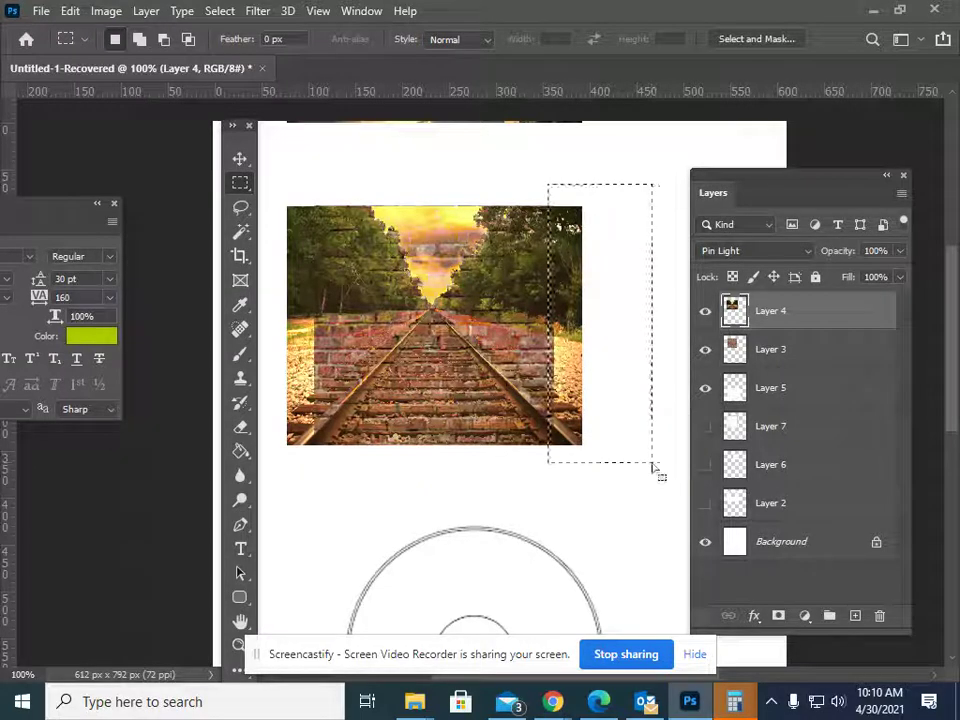
{"action": "key", "text": "Delete"}
{"action": "mouse_move", "coordinate": [270, 165]}
{"action": "left_mouse_down"}
{"action": "mouse_move", "coordinate": [293, 165]}
{"action": "mouse_move", "coordinate": [328, 364]}
{"action": "mouse_move", "coordinate": [316, 458]}
{"action": "left_mouse_up"}
{"action": "key", "text": "Delete"}
{"action": "left_click", "coordinate": [240, 160]}
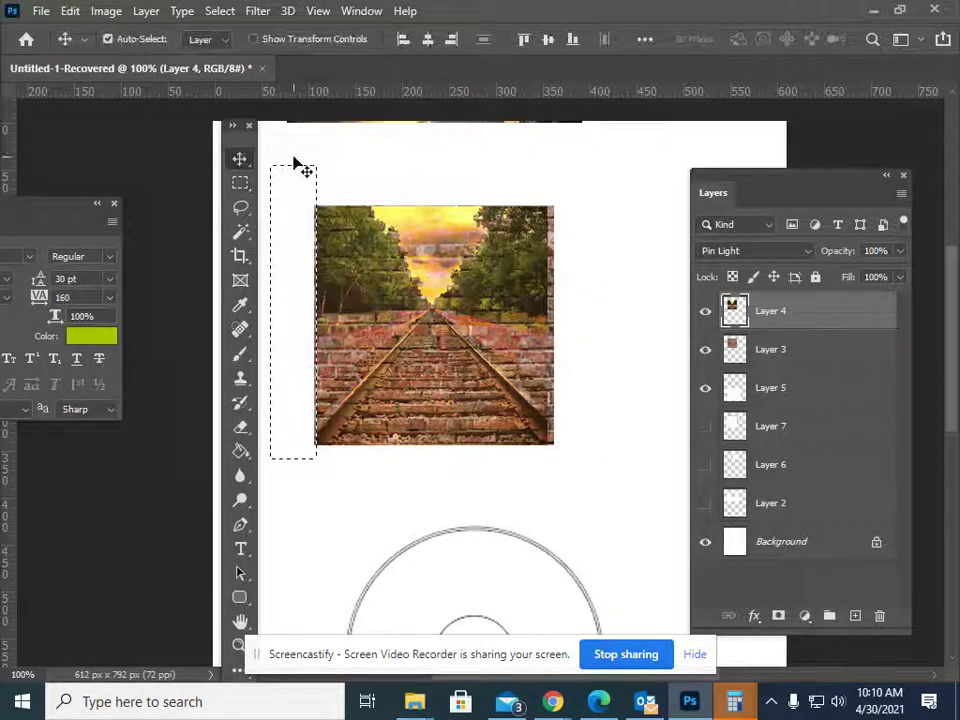
{"action": "key", "text": "ctrl+d"}
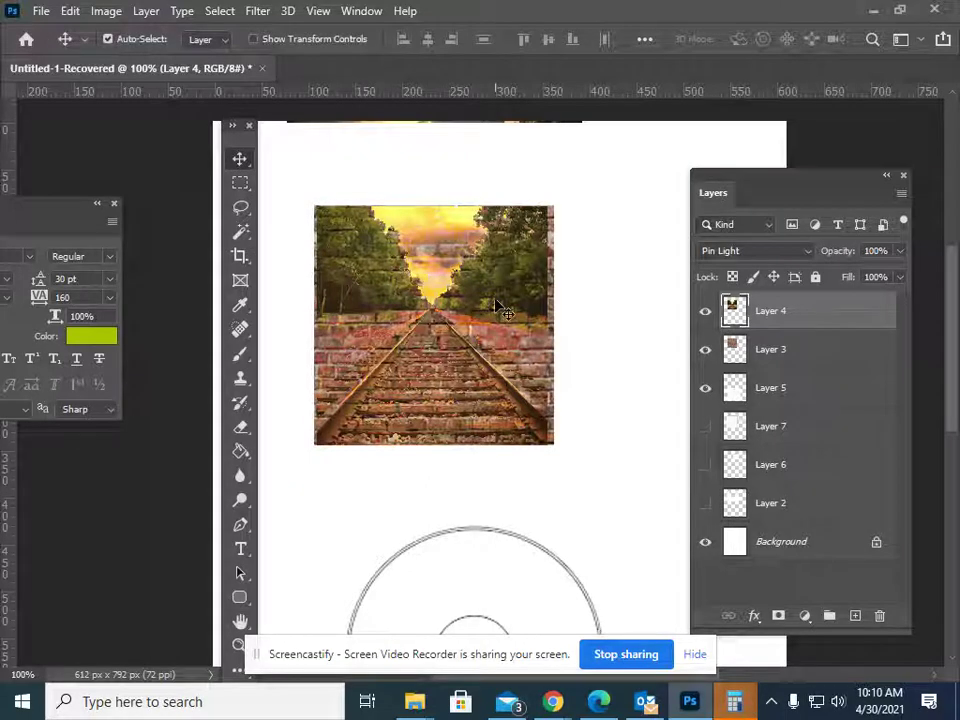
Nudge the trimmed railroad photo a few pixels to the right over the brick image, and deselect the layer
{"action": "key", "text": "Right"}
{"action": "key", "text": "Right"}
{"action": "key", "text": "Right"}
{"action": "key", "text": "Right"}
{"action": "key", "text": "Right"}
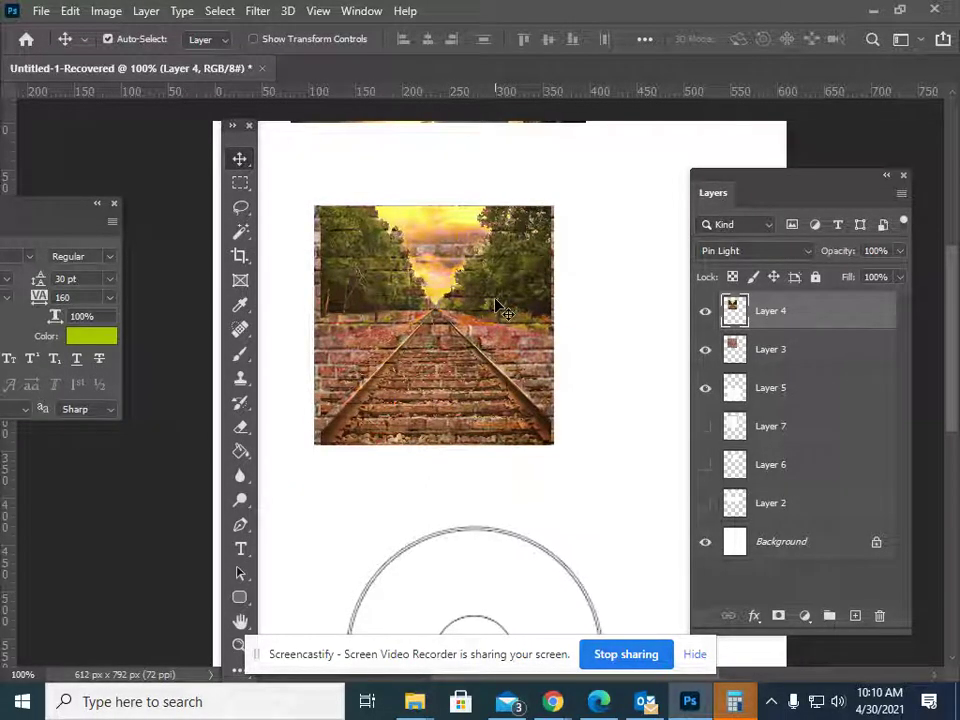
{"action": "left_click", "coordinate": [604, 316]}
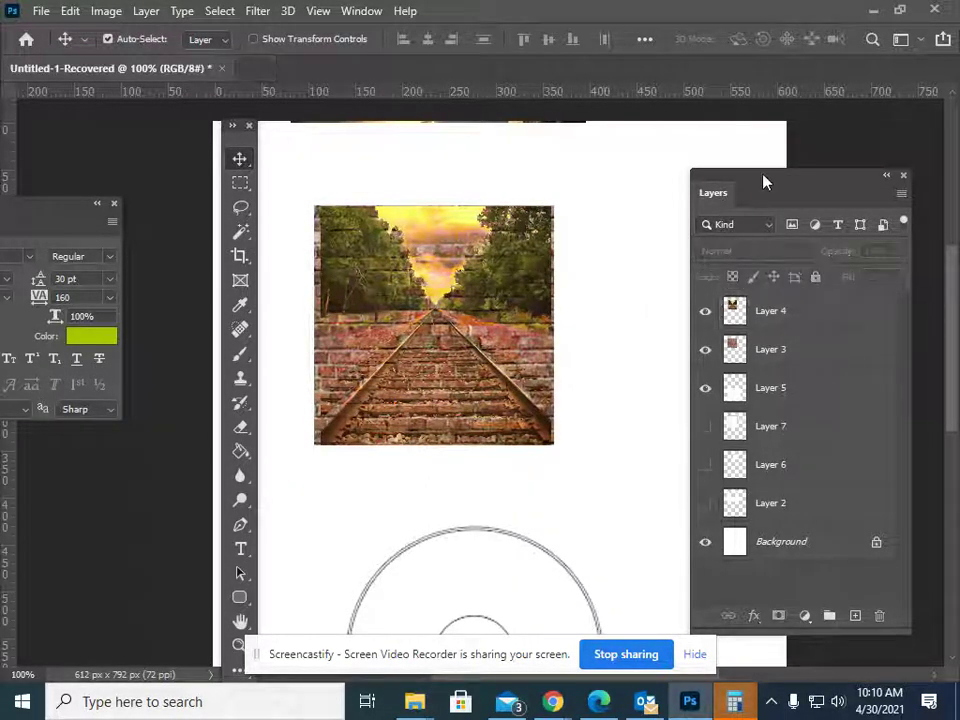
Add the text "MATHEW WEST" in green Bauhaus 93 at 20 pt near the cover's upper right corner
{"action": "left_click", "coordinate": [241, 549]}
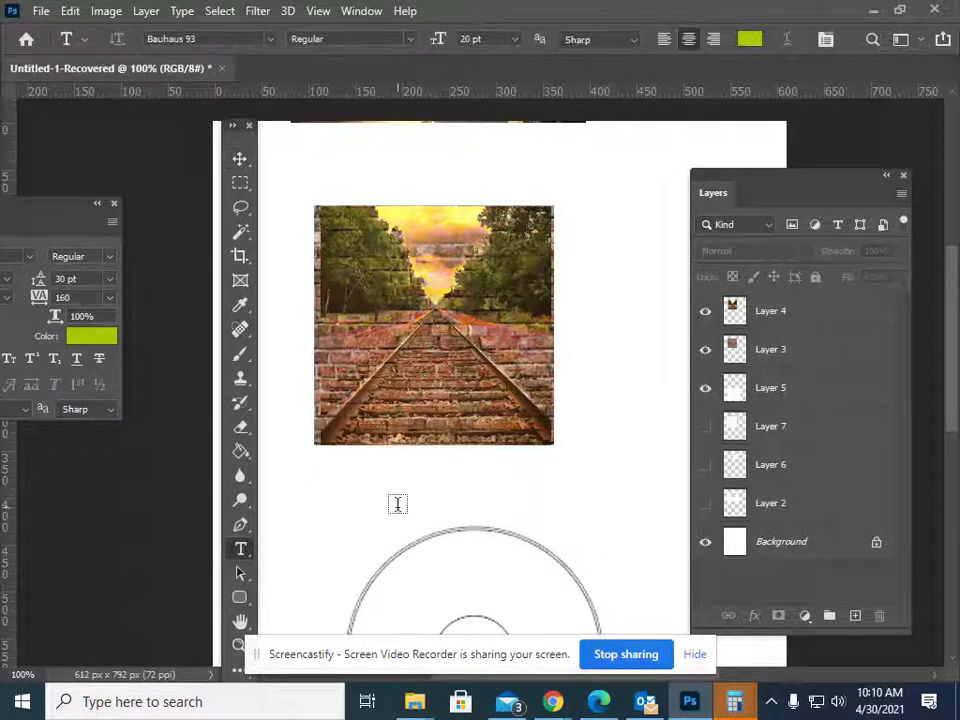
{"action": "left_click", "coordinate": [575, 180]}
{"action": "type", "text": "mathi"}
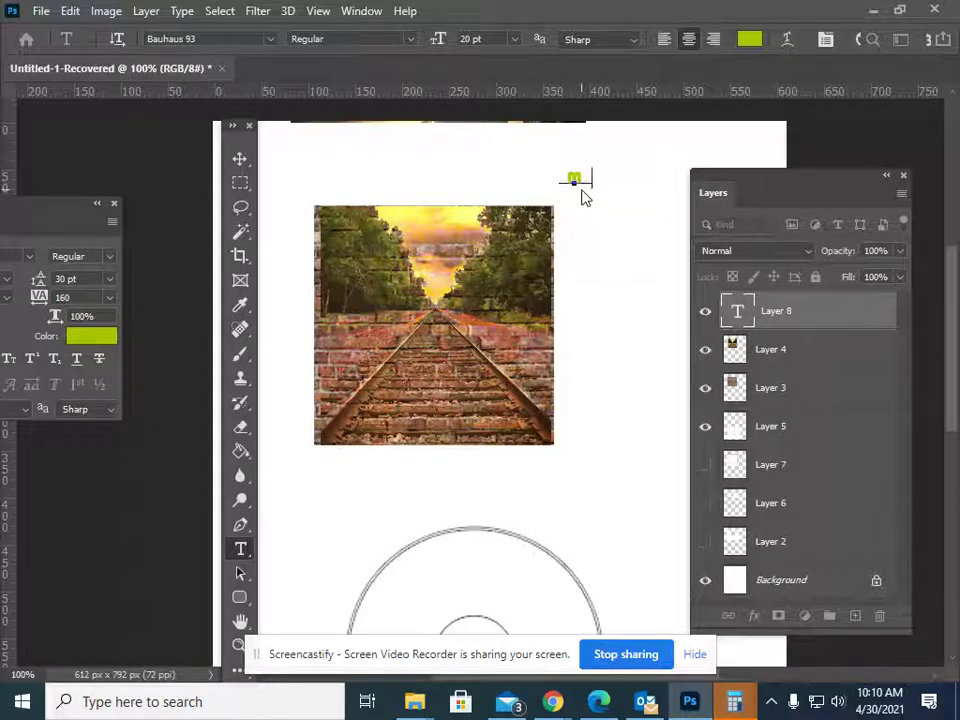
{"action": "type", "text": "w west"}
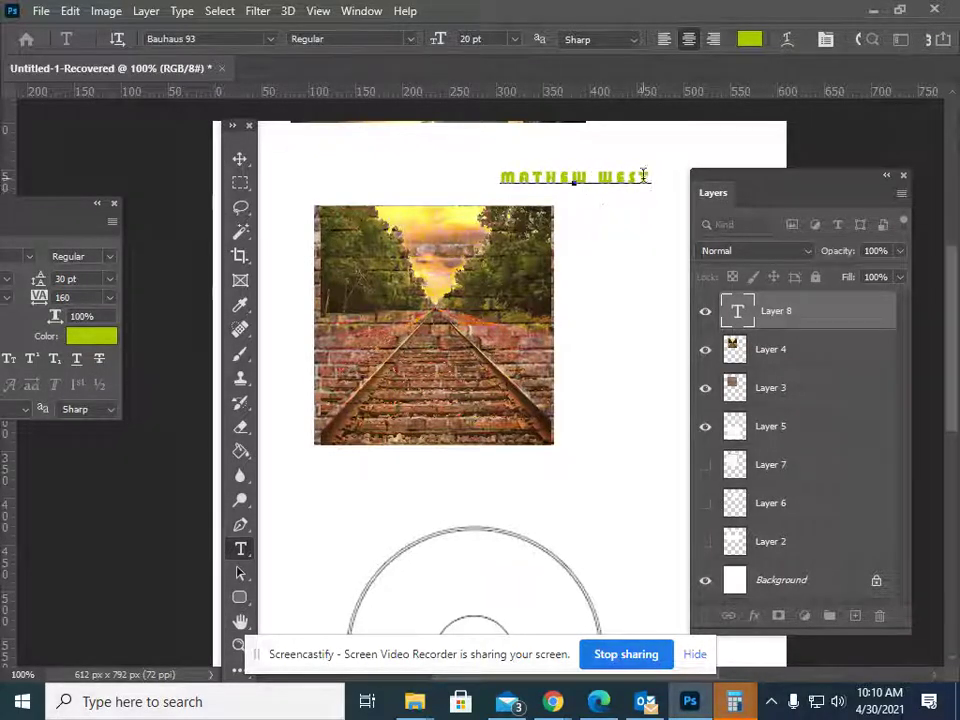
Enlarge the "MATHEW WEST" text to 31 pt and place it along the bottom edge of the cover image
{"action": "left_click_drag", "start_coordinate": [654, 176], "coordinate": [439, 167]}
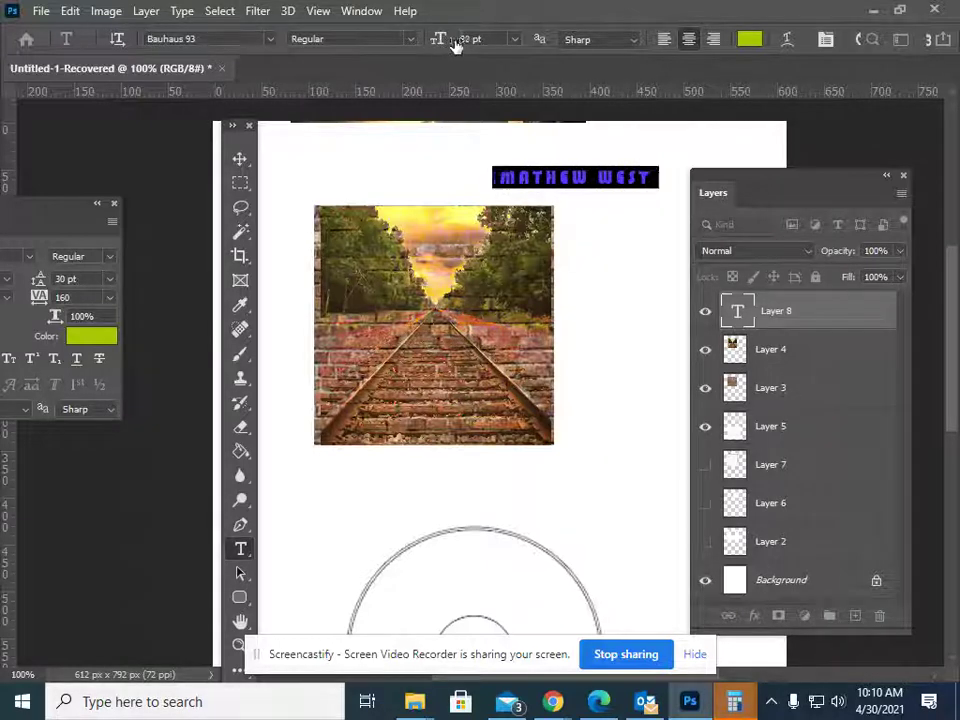
{"action": "left_click_drag", "start_coordinate": [452, 44], "coordinate": [452, 45]}
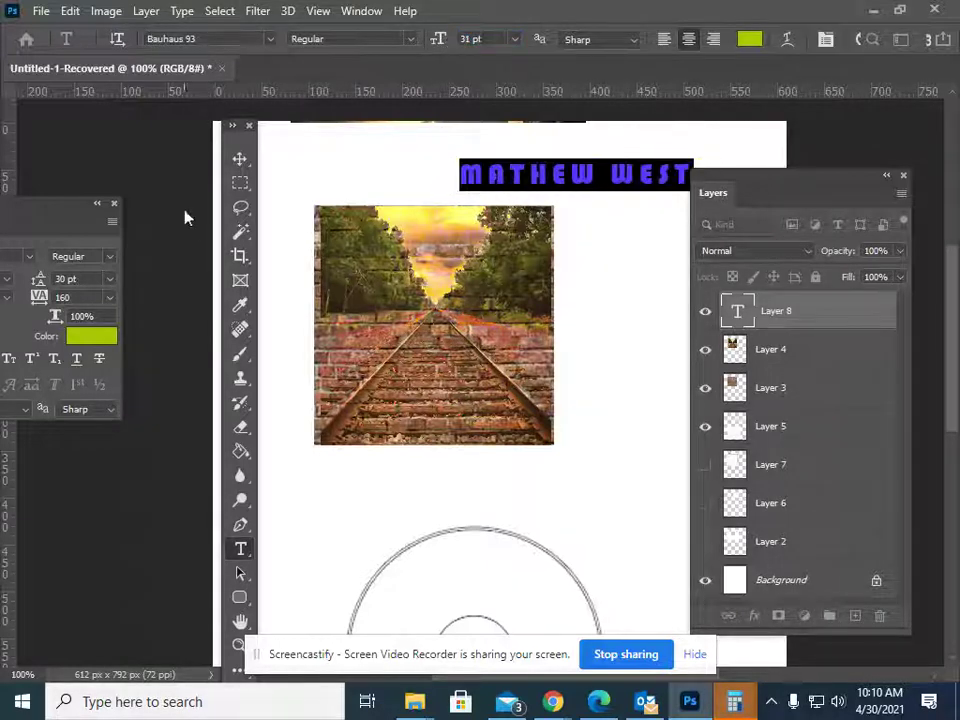
{"action": "left_click", "coordinate": [238, 160]}
{"action": "left_click_drag", "start_coordinate": [628, 193], "coordinate": [485, 432]}
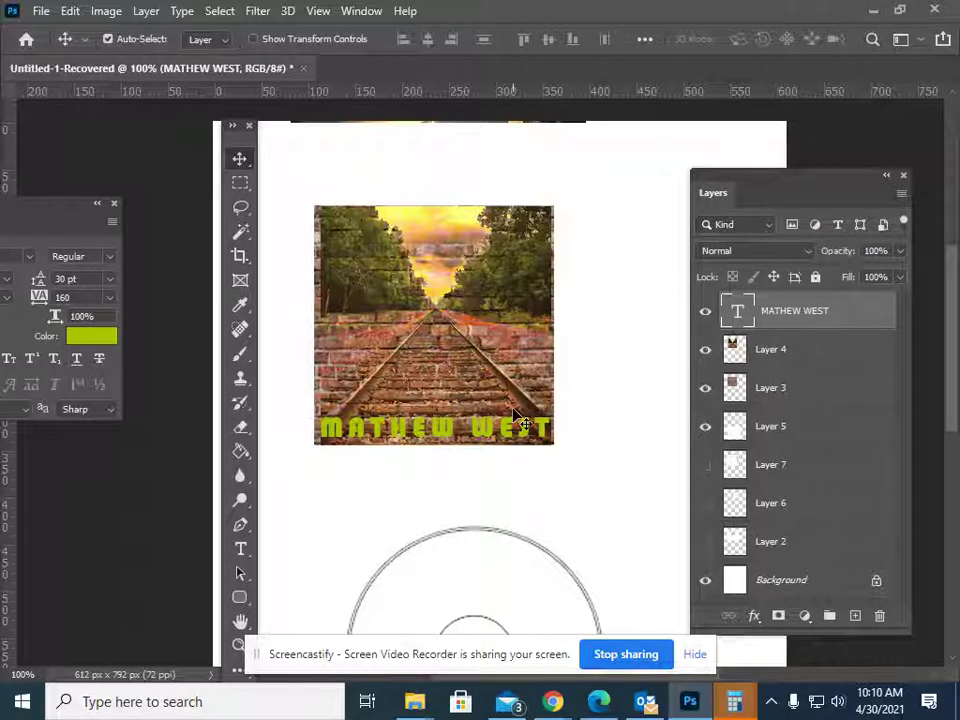
Add a drop shadow to the "MATHEW WEST" text with an angle of 122° and a distance of 4 px
{"action": "right_click", "coordinate": [785, 315]}
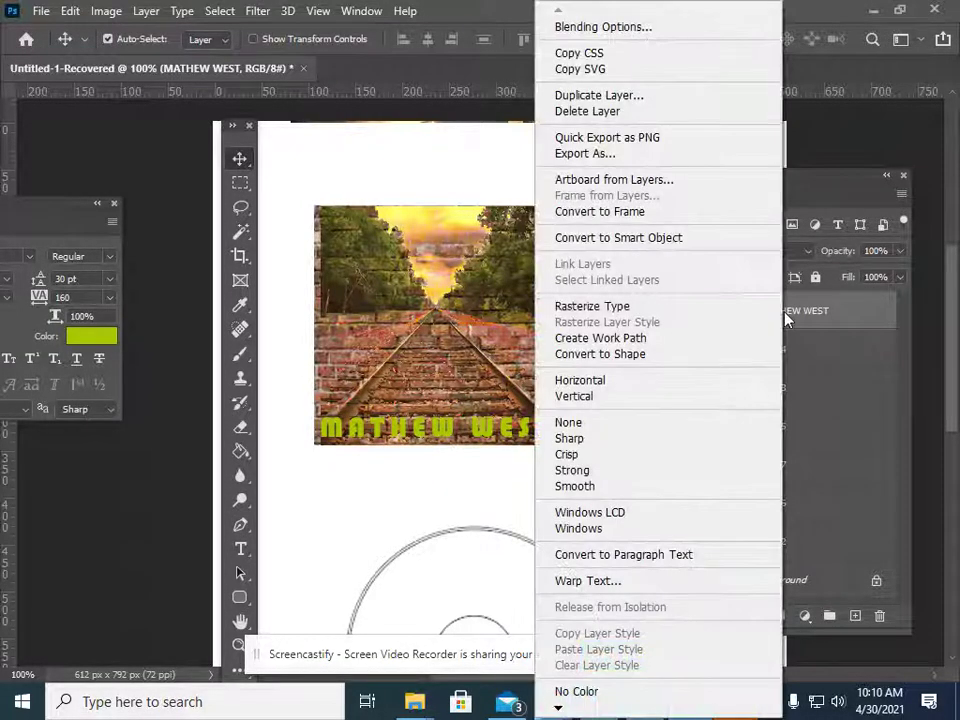
{"action": "left_click", "coordinate": [604, 30]}
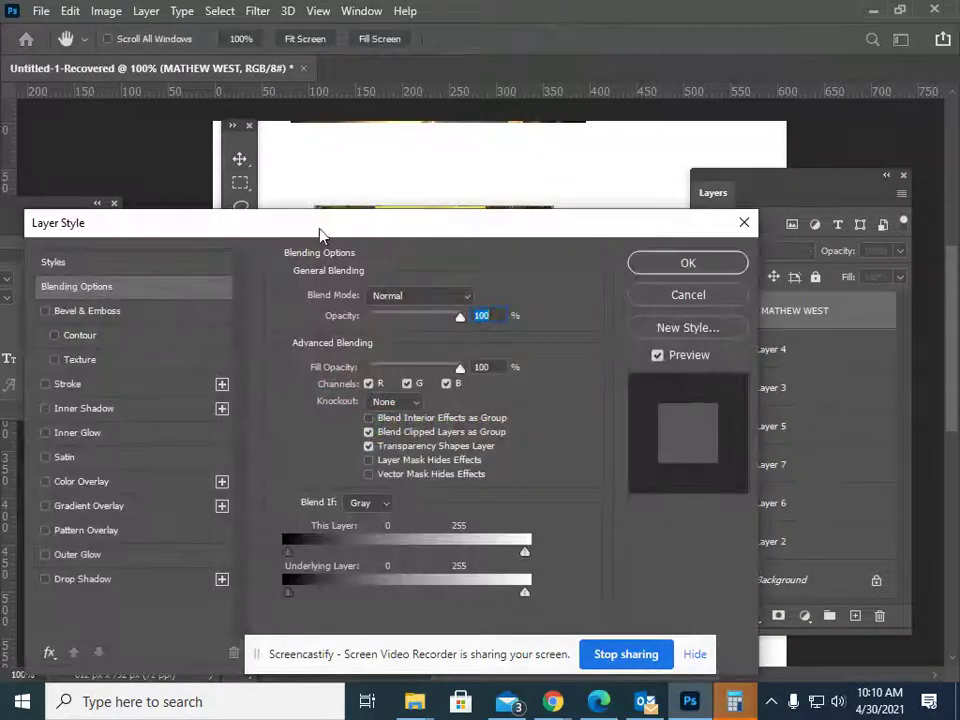
{"action": "left_click_drag", "start_coordinate": [320, 234], "coordinate": [796, 74]}
{"action": "left_click", "coordinate": [520, 420]}
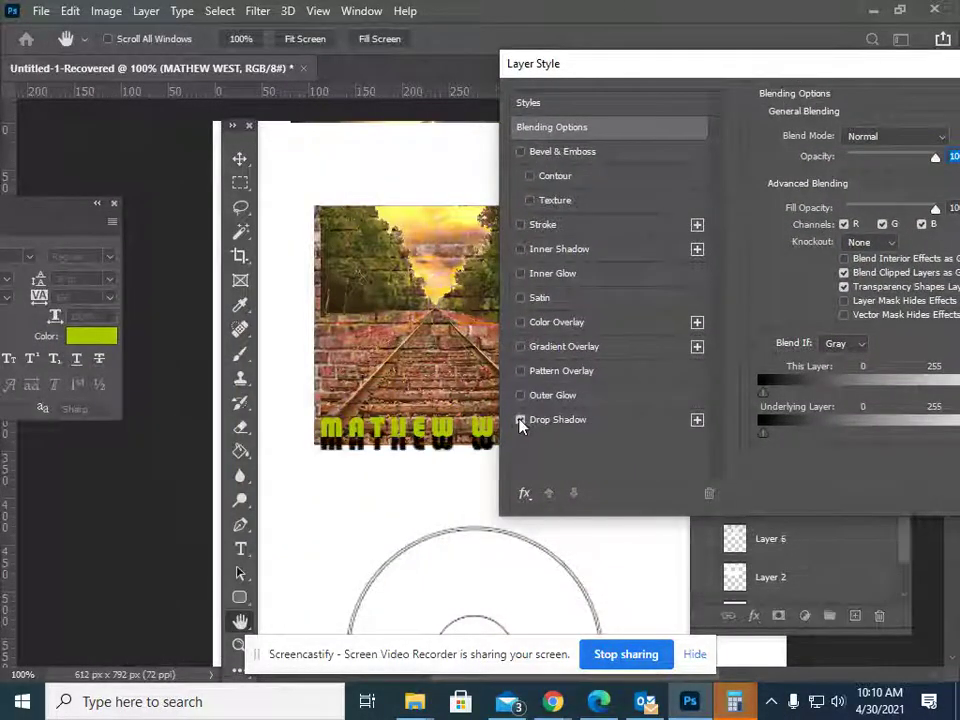
{"action": "left_click", "coordinate": [555, 420]}
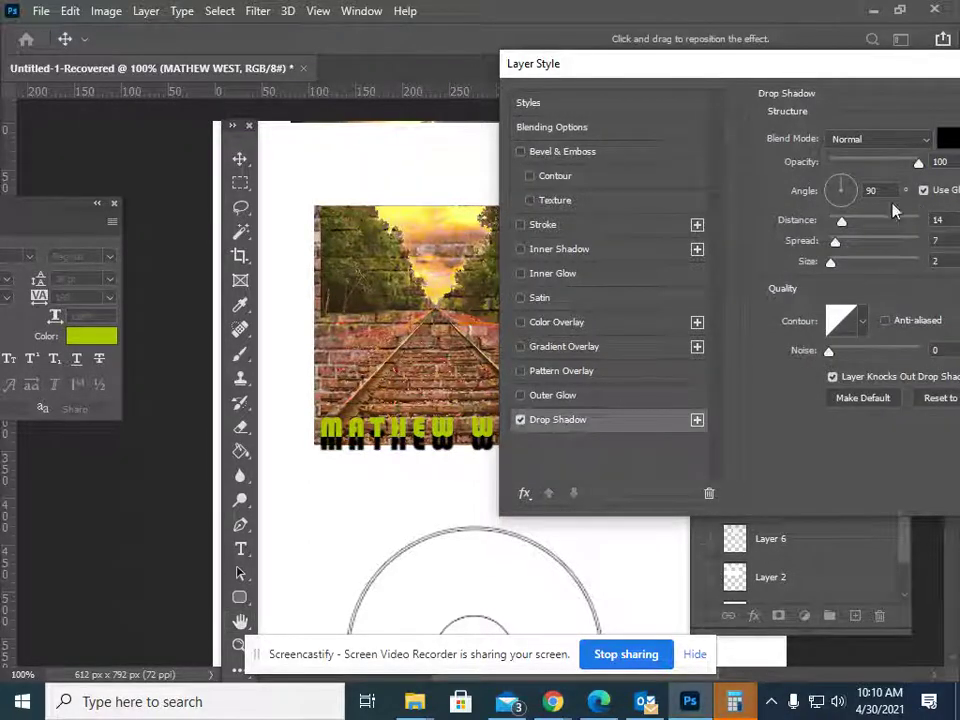
{"action": "left_click_drag", "start_coordinate": [842, 222], "coordinate": [842, 191]}
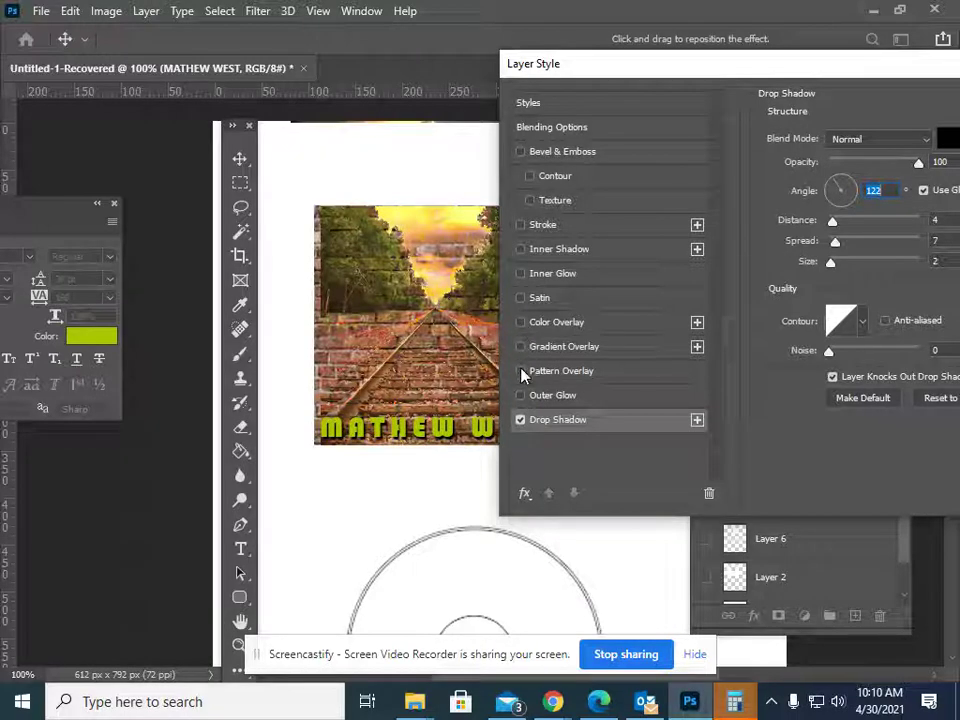
{"action": "left_click", "coordinate": [521, 396]}
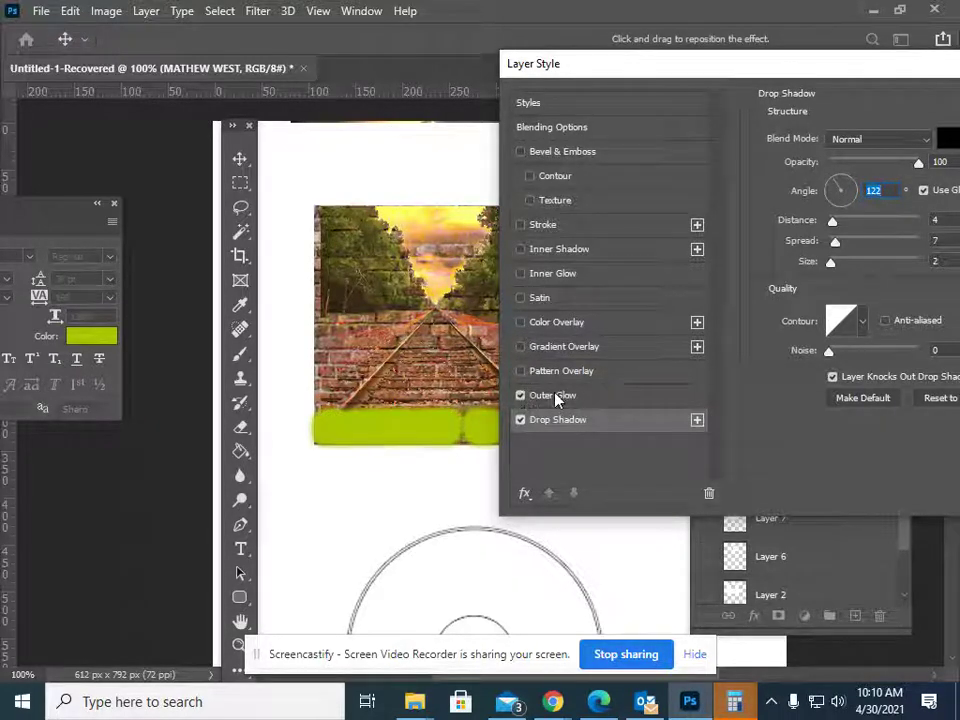
{"action": "left_click", "coordinate": [556, 396]}
{"action": "left_click", "coordinate": [816, 204]}
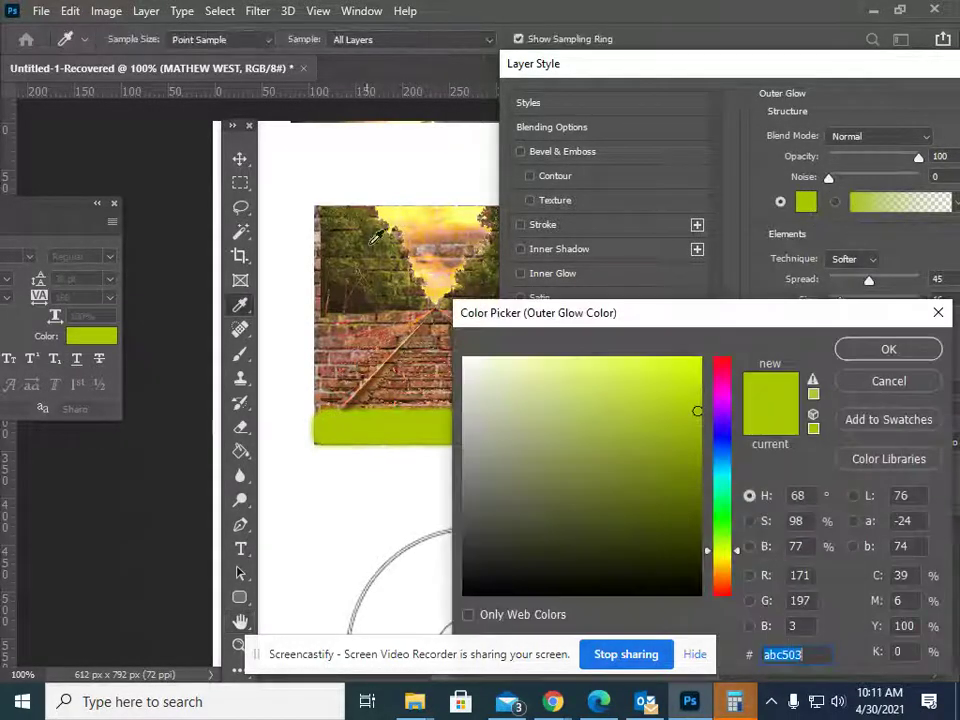
{"action": "left_click", "coordinate": [429, 335]}
{"action": "left_click", "coordinate": [652, 397]}
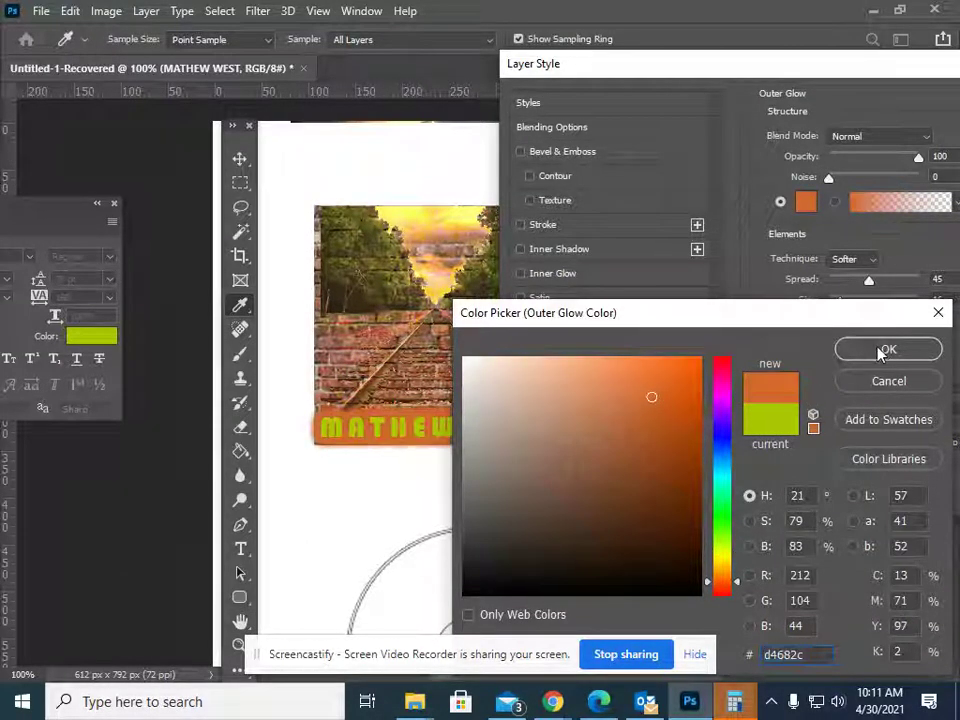
{"action": "left_click", "coordinate": [884, 350]}
{"action": "left_click_drag", "start_coordinate": [866, 287], "coordinate": [826, 287]}
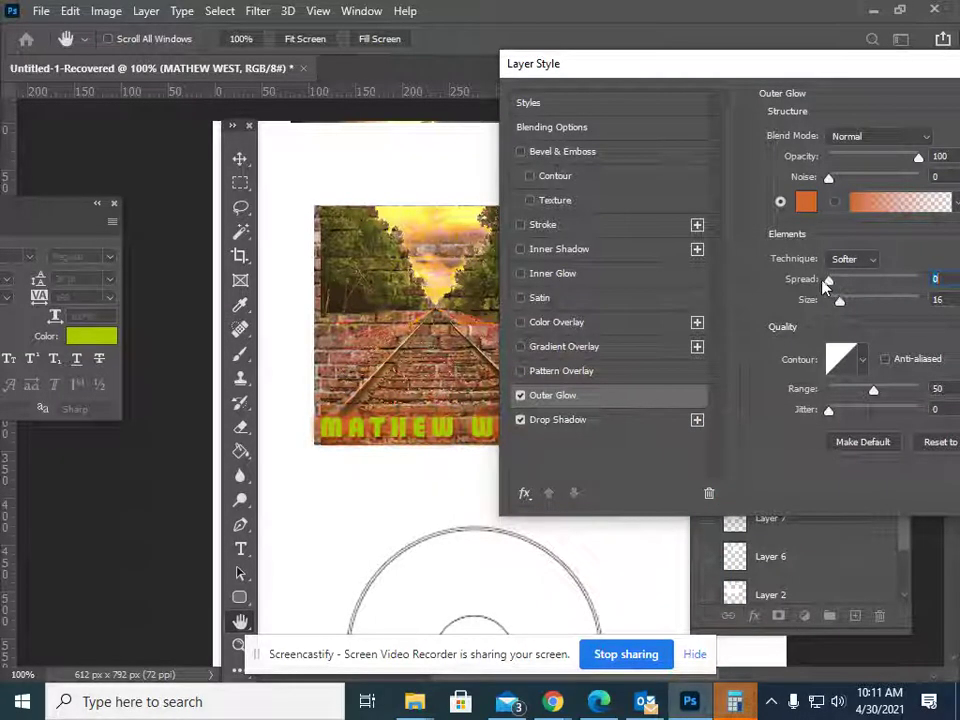
{"action": "left_click_drag", "start_coordinate": [798, 90], "coordinate": [586, 522]}
{"action": "left_click", "coordinate": [900, 543]}
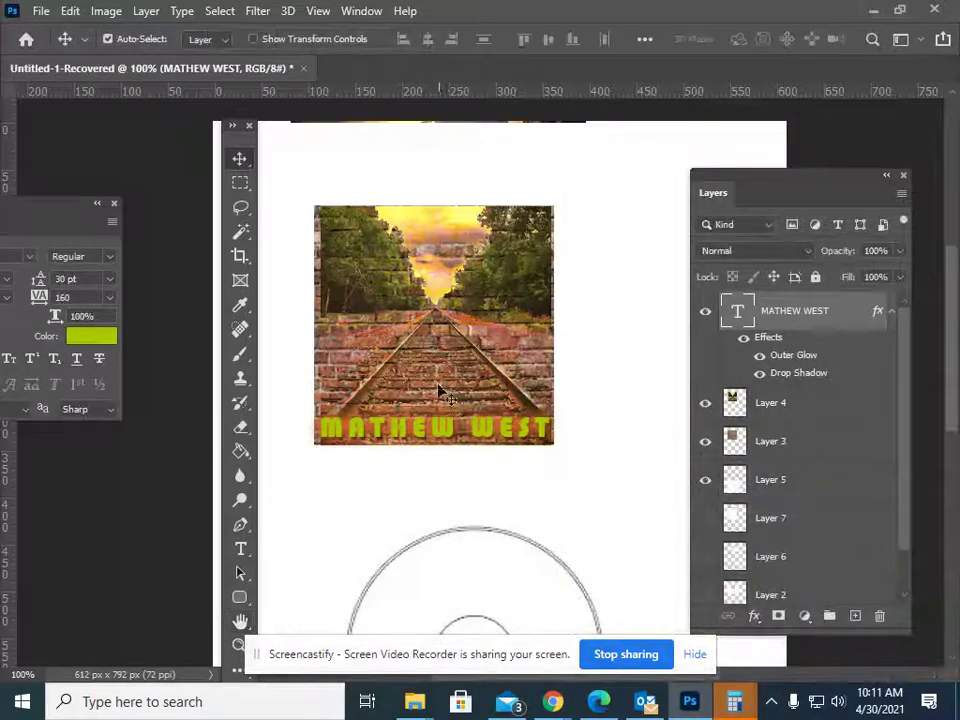
Switch to Chrome and search Google Images for "mathew west"
{"action": "mouse_move", "coordinate": [552, 701]}
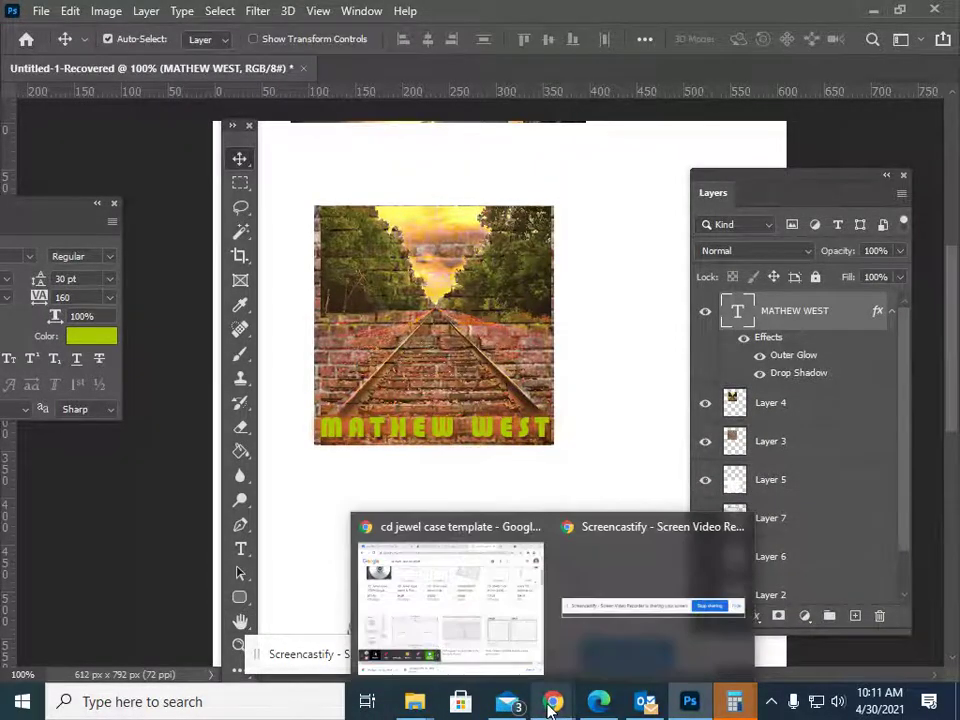
{"action": "left_click", "coordinate": [480, 636]}
{"action": "scroll", "coordinate": [485, 222], "scroll_direction": "up", "scroll_amount": 5}
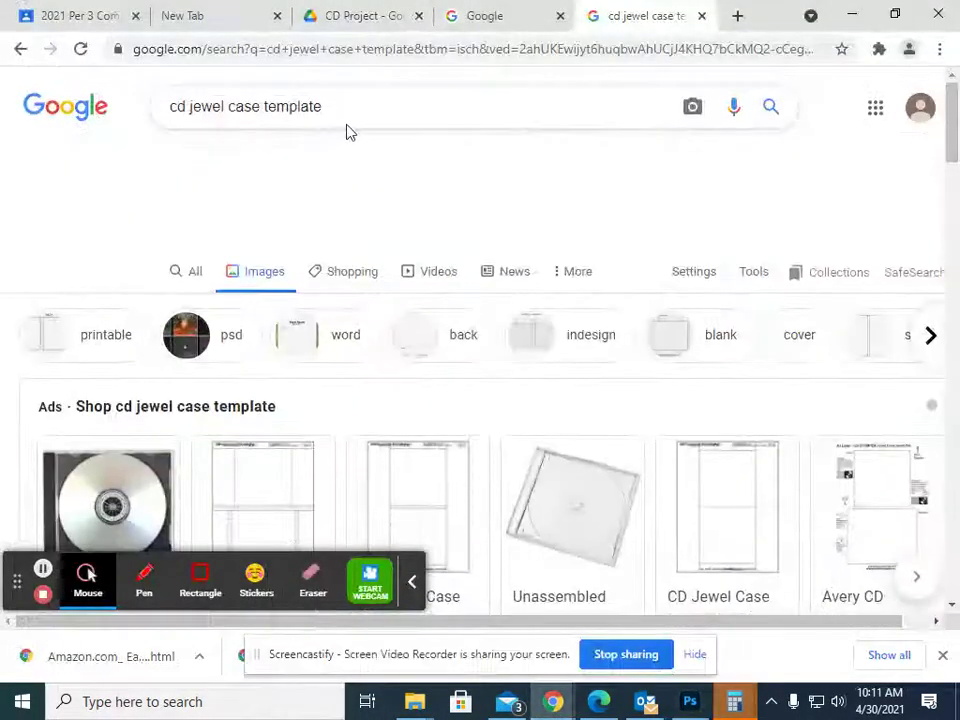
{"action": "left_click_drag", "start_coordinate": [325, 107], "coordinate": [90, 107]}
{"action": "type", "text": "ma"}
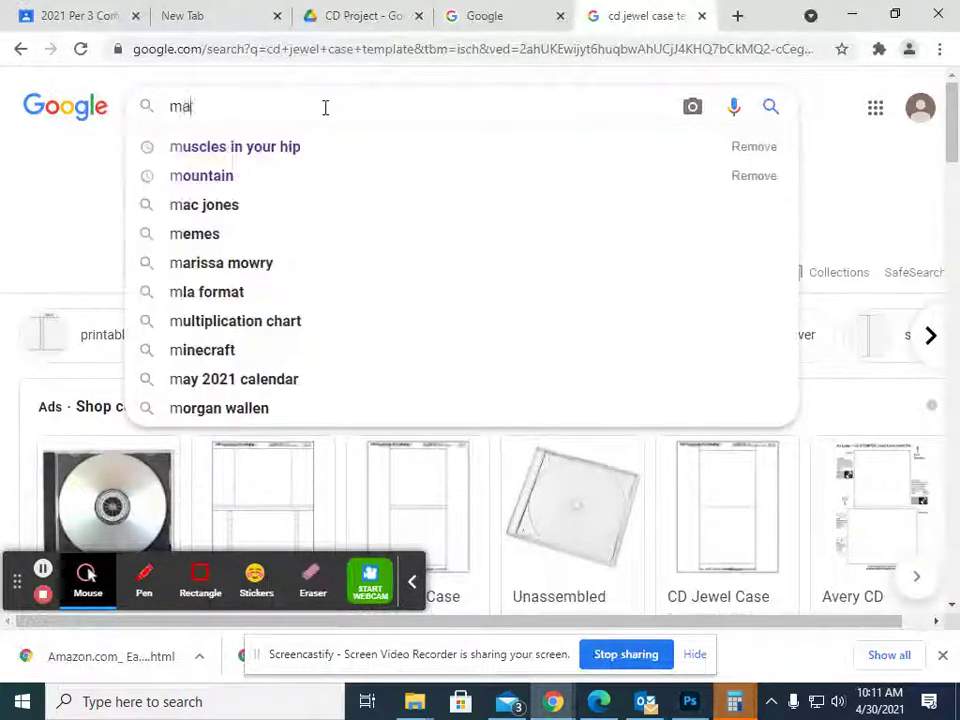
{"action": "type", "text": "thew west"}
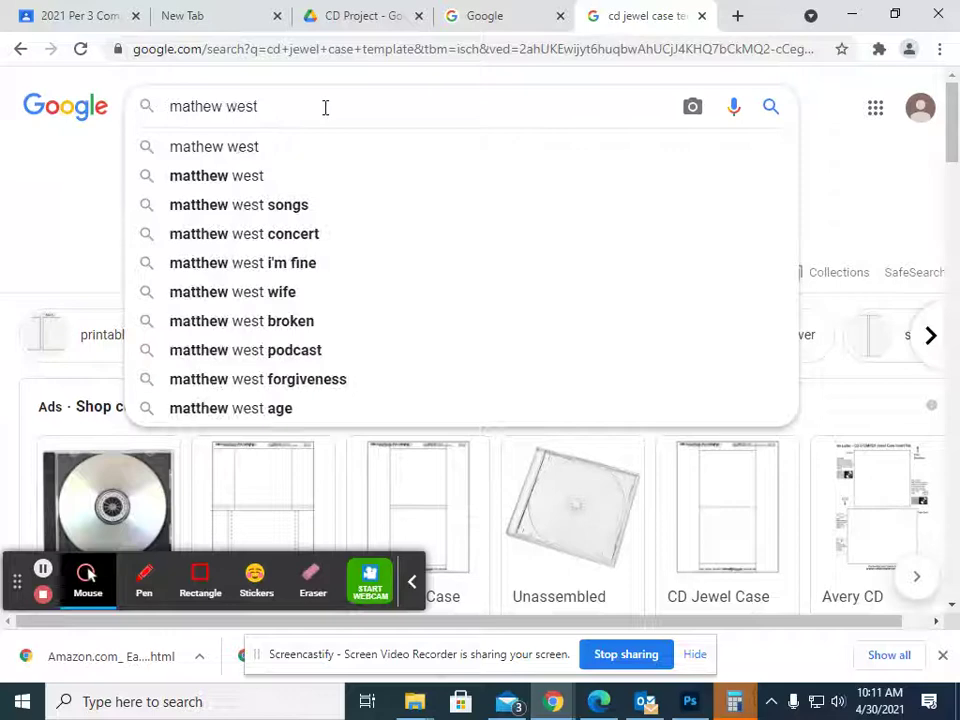
{"action": "left_click", "coordinate": [249, 148]}
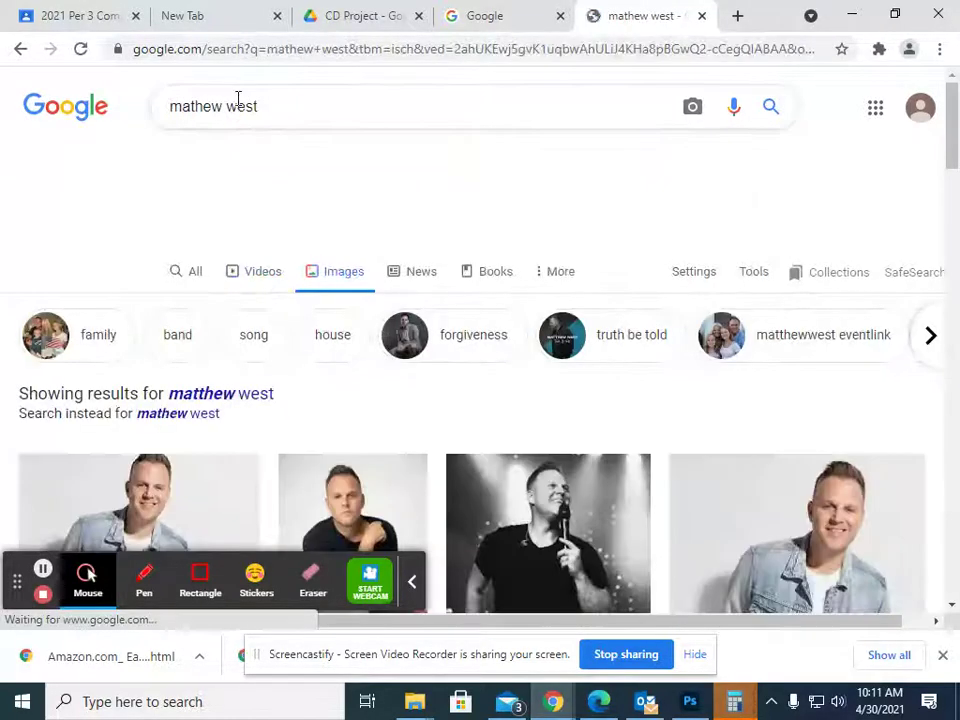
Copy the black-and-white photo of the singer with a microphone, paste it into the Photoshop document, and place it over the cover image
{"action": "scroll", "coordinate": [294, 193], "scroll_direction": "down", "scroll_amount": 2}
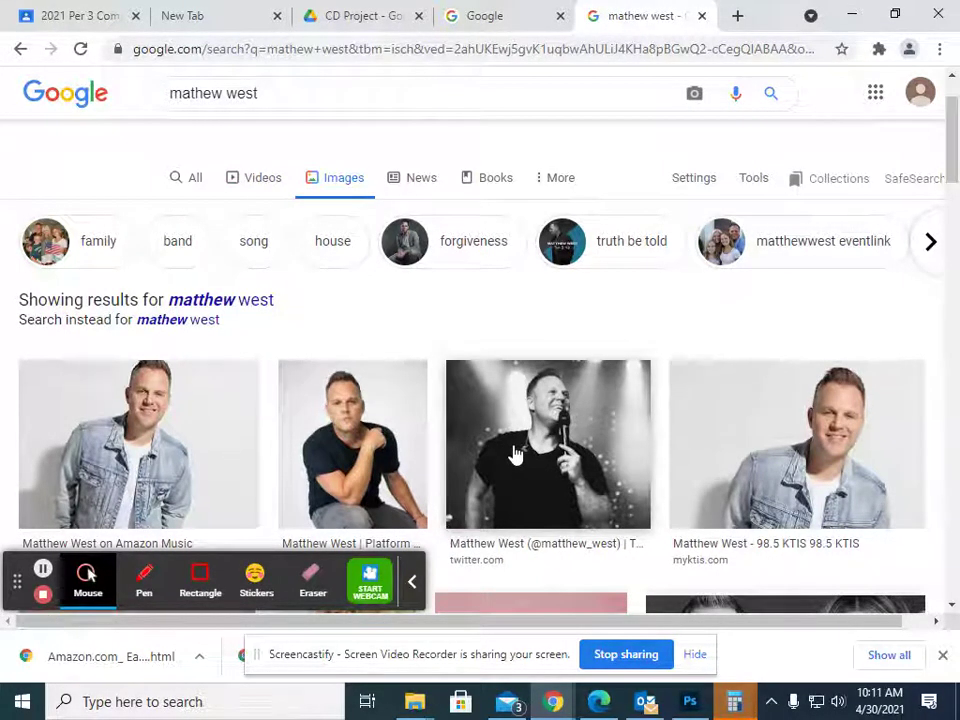
{"action": "scroll", "coordinate": [518, 453], "scroll_direction": "down", "scroll_amount": 3}
{"action": "scroll", "coordinate": [519, 450], "scroll_direction": "up", "scroll_amount": 3}
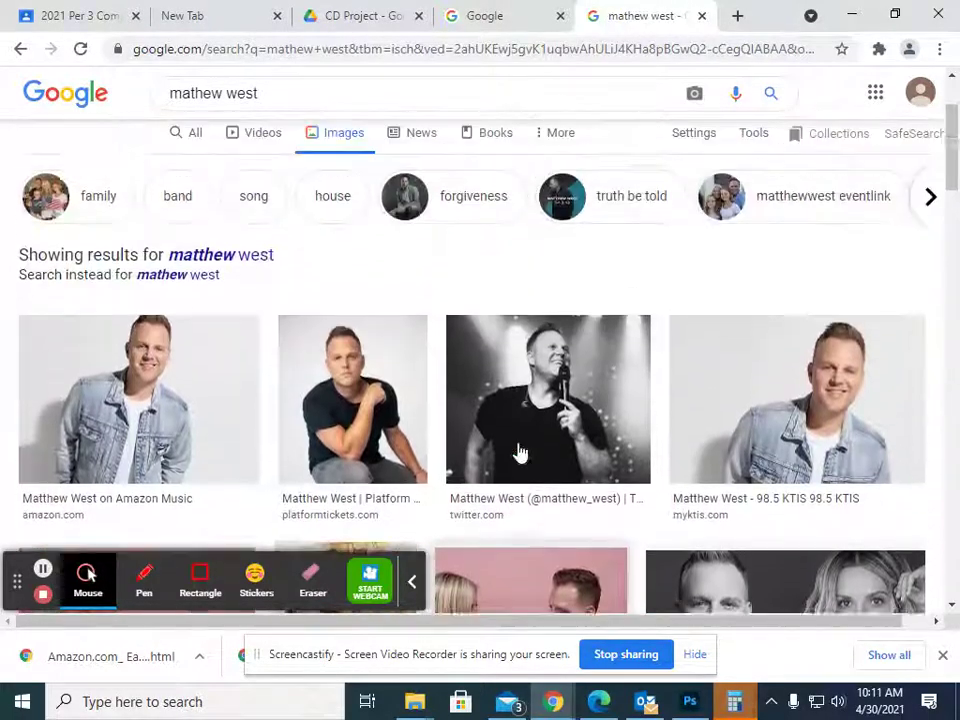
{"action": "right_click", "coordinate": [553, 428]}
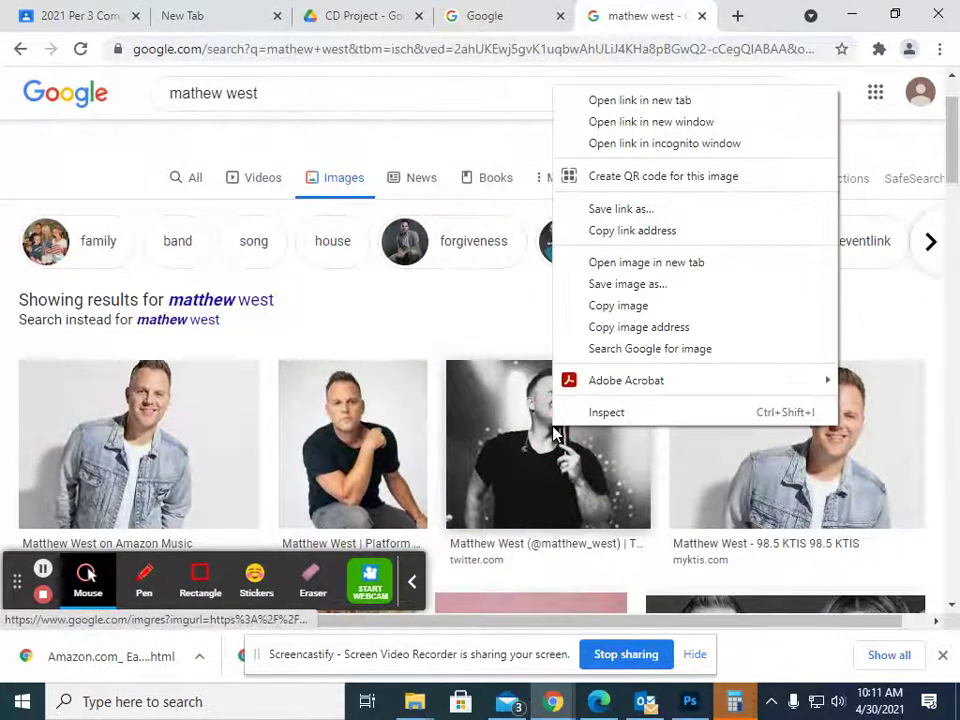
{"action": "left_click", "coordinate": [617, 306]}
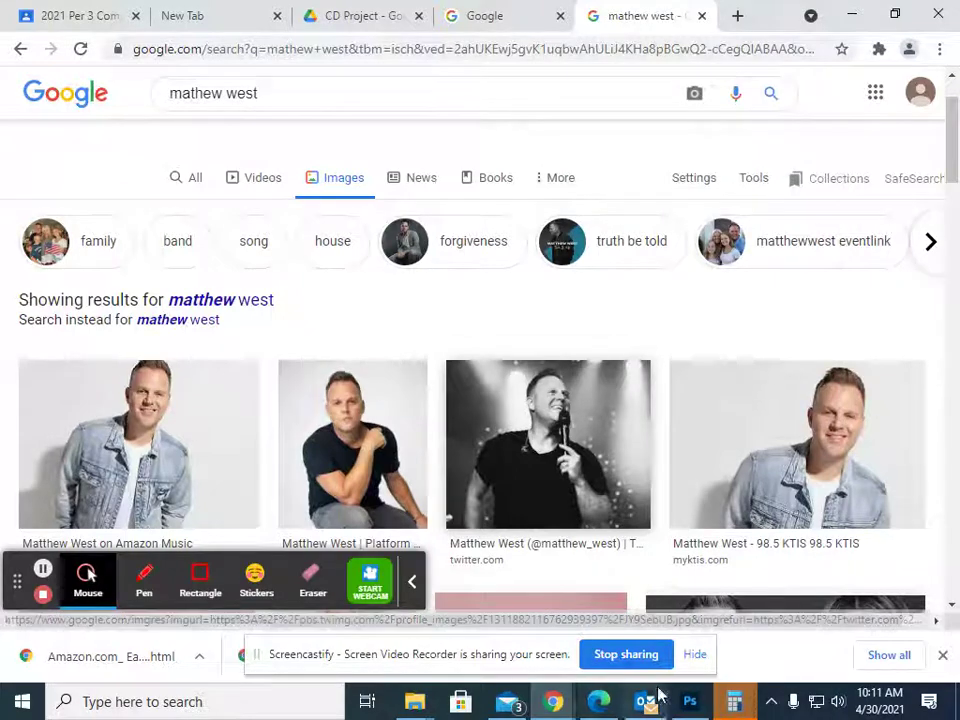
{"action": "left_click", "coordinate": [690, 703]}
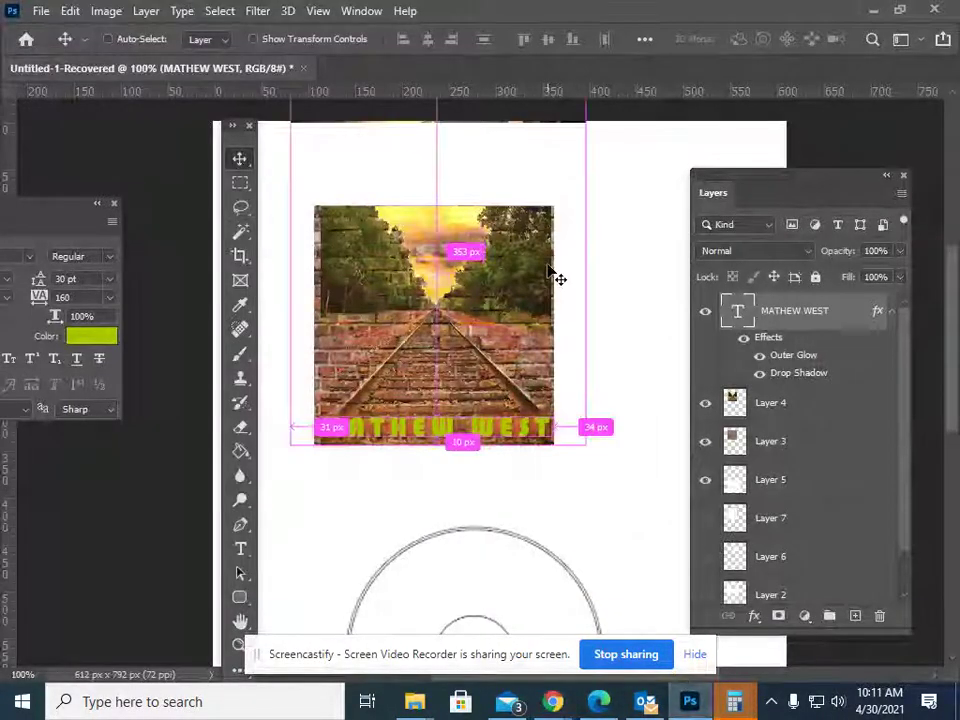
{"action": "key", "text": "ctrl+v"}
{"action": "left_click_drag", "start_coordinate": [499, 366], "coordinate": [434, 279]}
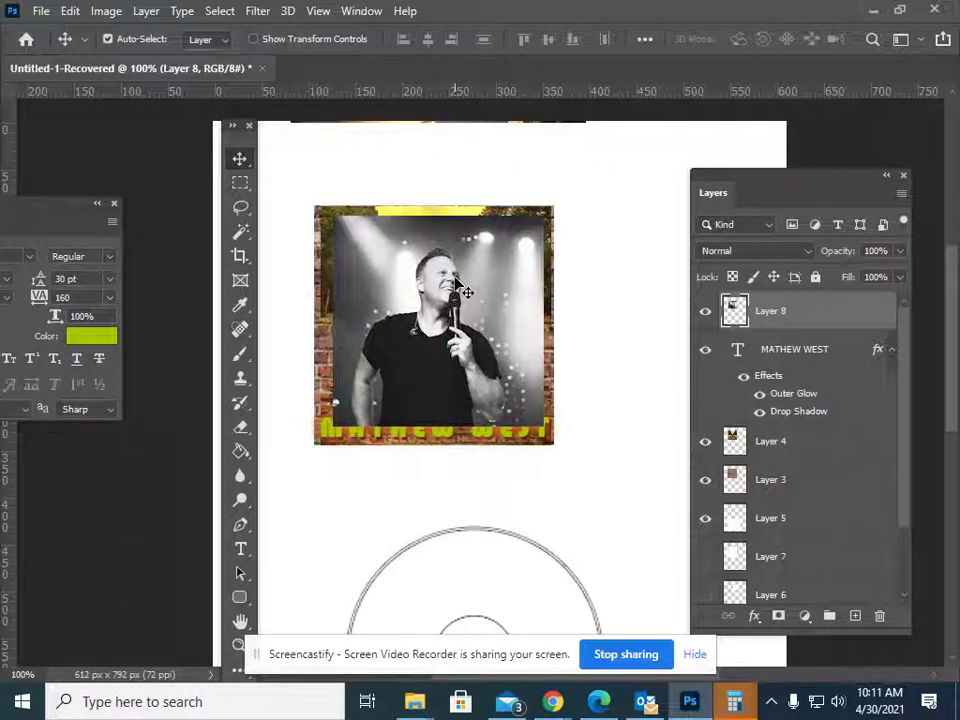
Outline the singer with the Lasso tool, then cut him out of the photo and paste him onto a new layer
{"action": "left_click", "coordinate": [240, 207]}
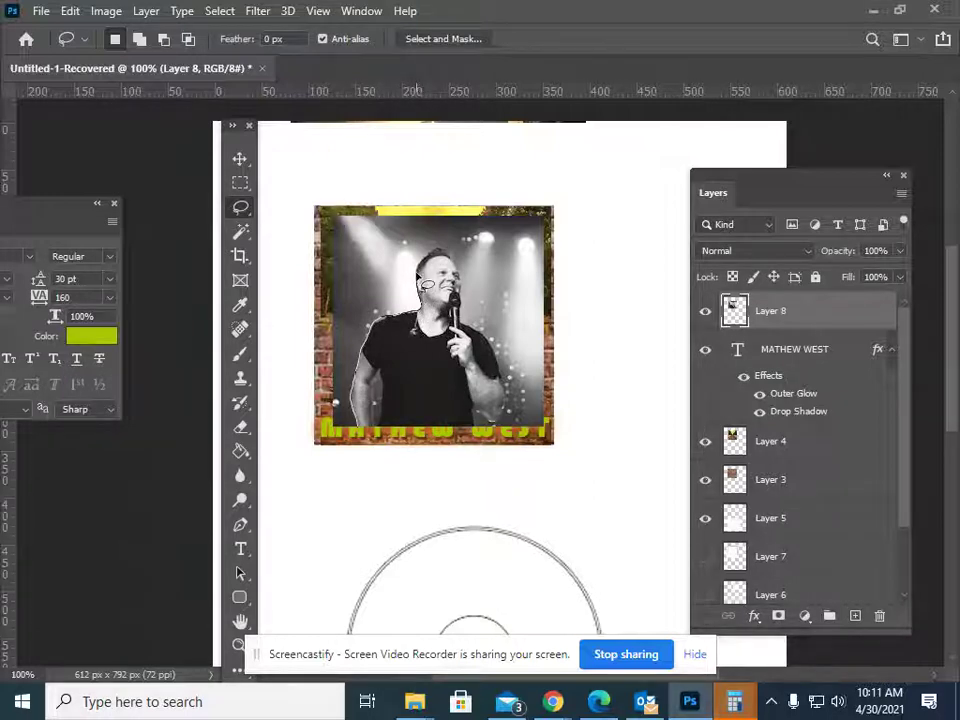
{"action": "left_click_drag", "start_coordinate": [425, 290], "coordinate": [430, 275]}
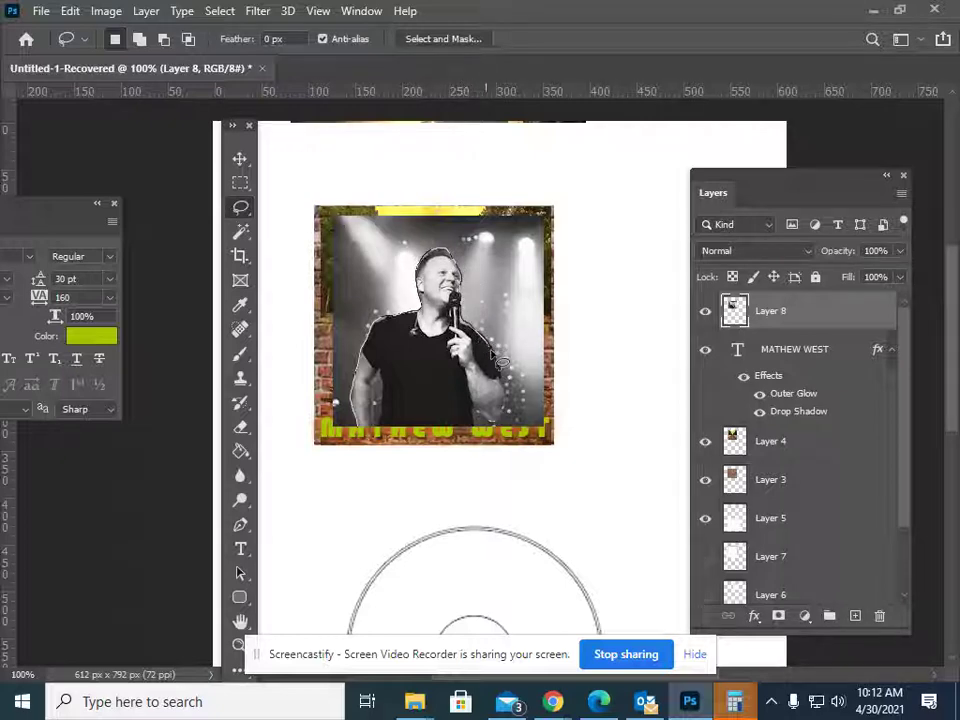
{"action": "mouse_move", "coordinate": [499, 361]}
{"action": "left_mouse_down"}
{"action": "mouse_move", "coordinate": [506, 414]}
{"action": "mouse_move", "coordinate": [485, 420]}
{"action": "mouse_move", "coordinate": [473, 410]}
{"action": "mouse_move", "coordinate": [471, 431]}
{"action": "mouse_move", "coordinate": [383, 429]}
{"action": "mouse_move", "coordinate": [383, 376]}
{"action": "mouse_move", "coordinate": [376, 431]}
{"action": "left_mouse_up"}
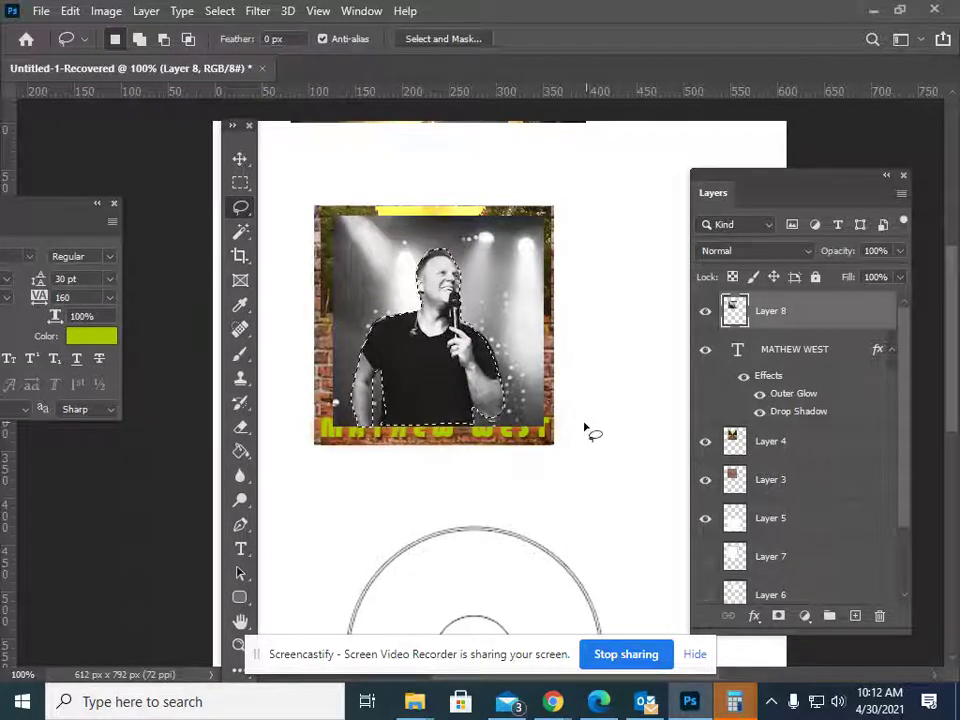
{"action": "key", "text": "ctrl+x"}
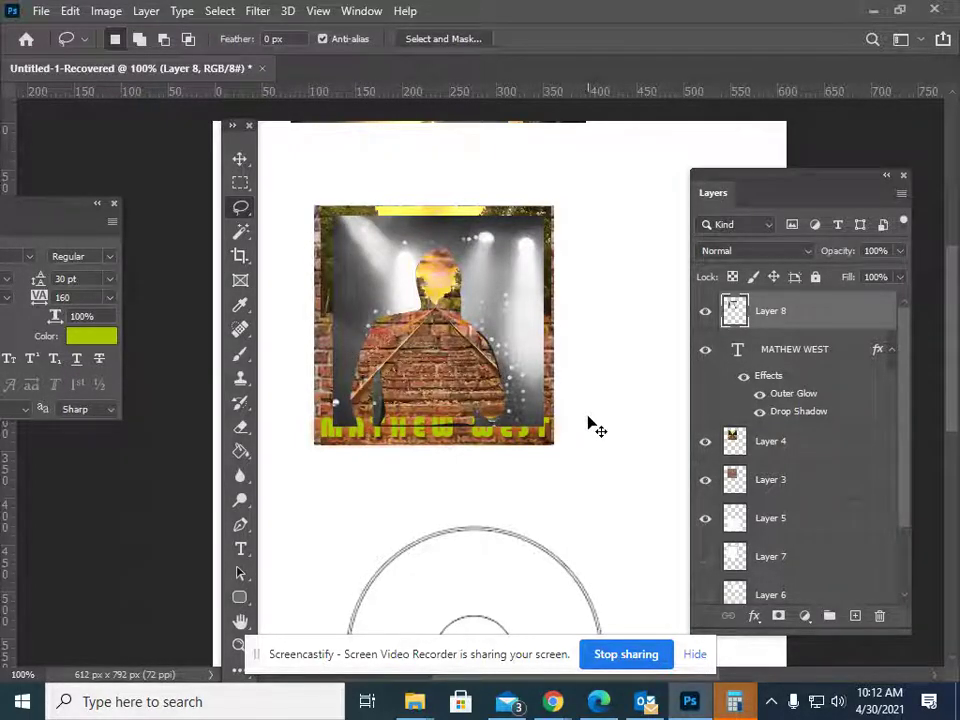
{"action": "key", "text": "ctrl+v"}
{"action": "left_click", "coordinate": [240, 158]}
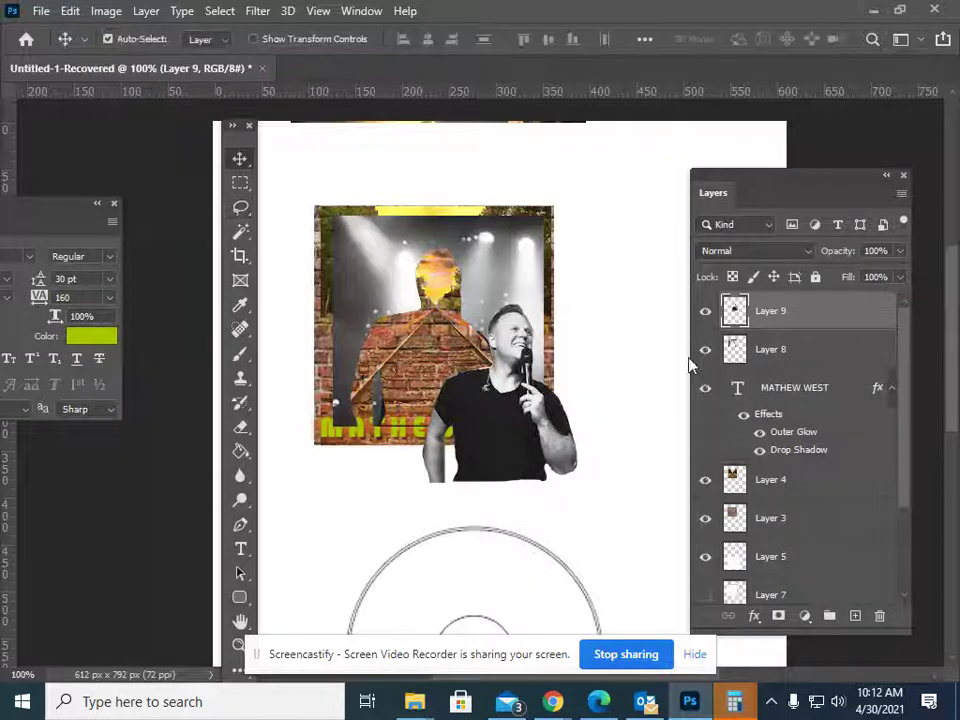
Hide the leftover photo background layer, move the singer cutout to the cover's lower left, and set its blend mode to Pin Light
{"action": "left_click", "coordinate": [705, 350]}
{"action": "left_click_drag", "start_coordinate": [507, 430], "coordinate": [385, 372]}
{"action": "left_click", "coordinate": [766, 255]}
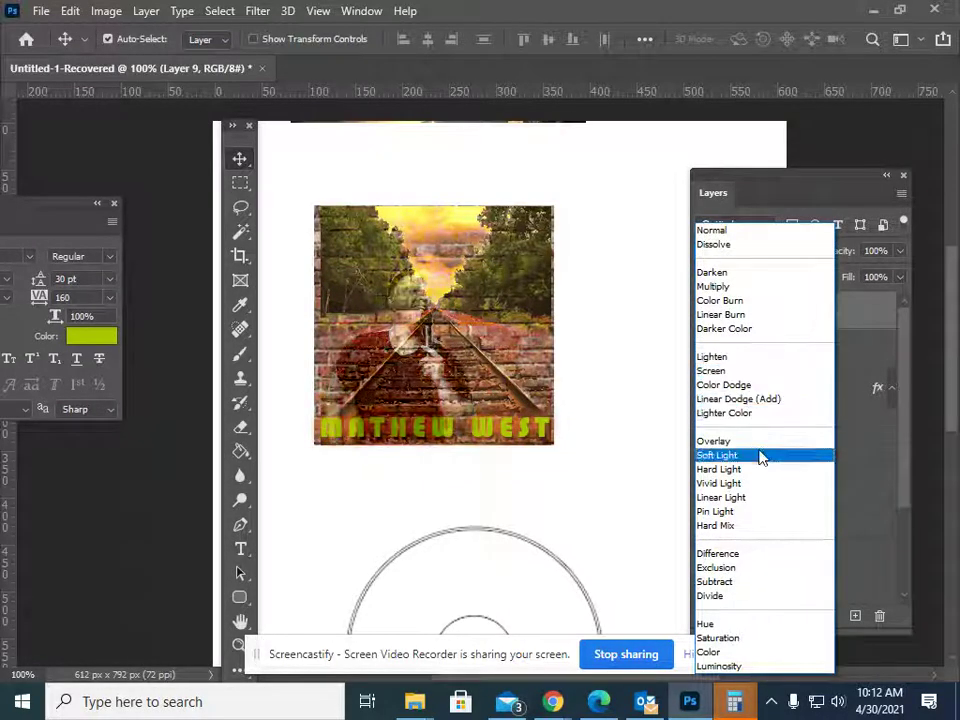
{"action": "left_click", "coordinate": [763, 514]}
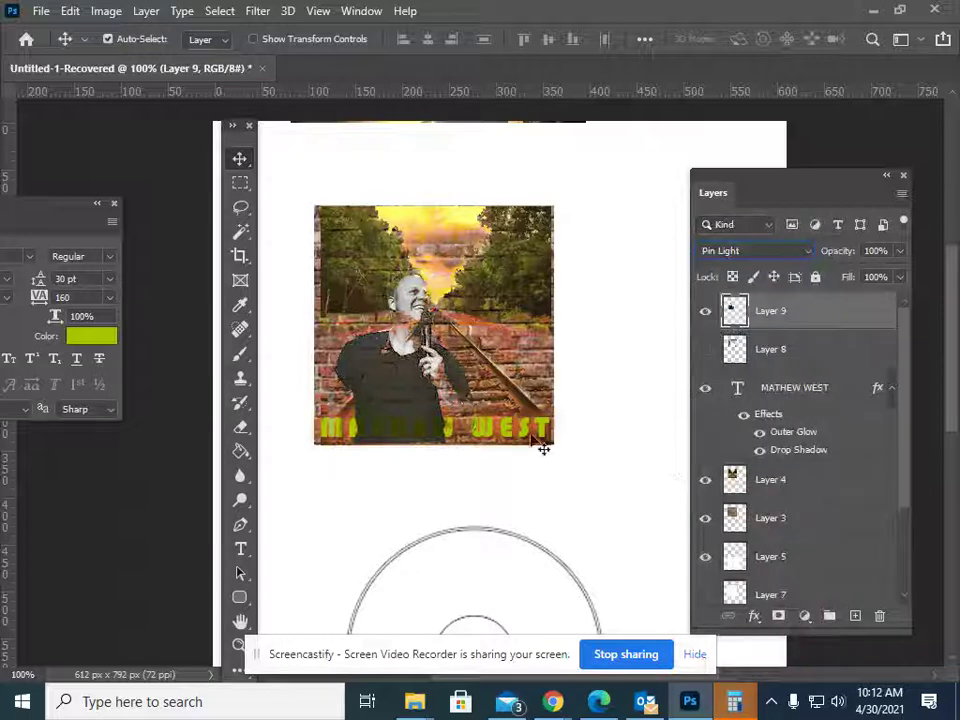
Move the "MATHEW WEST" text layer to the top of the layer stack, above the singer cutout
{"action": "left_click", "coordinate": [477, 532]}
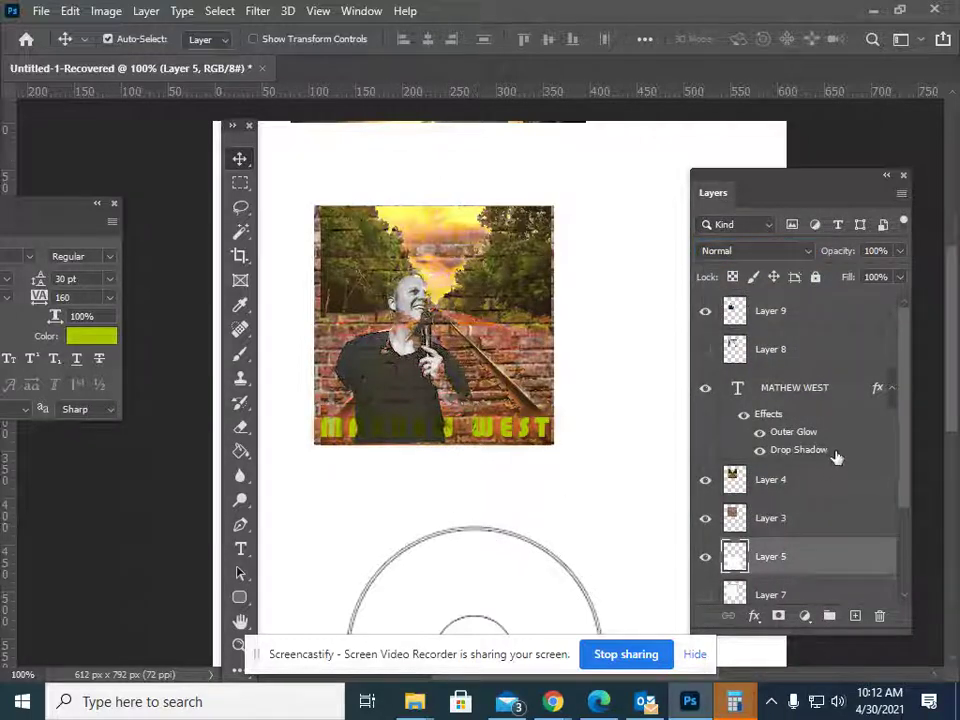
{"action": "left_click", "coordinate": [815, 390]}
{"action": "double_click", "coordinate": [812, 388]}
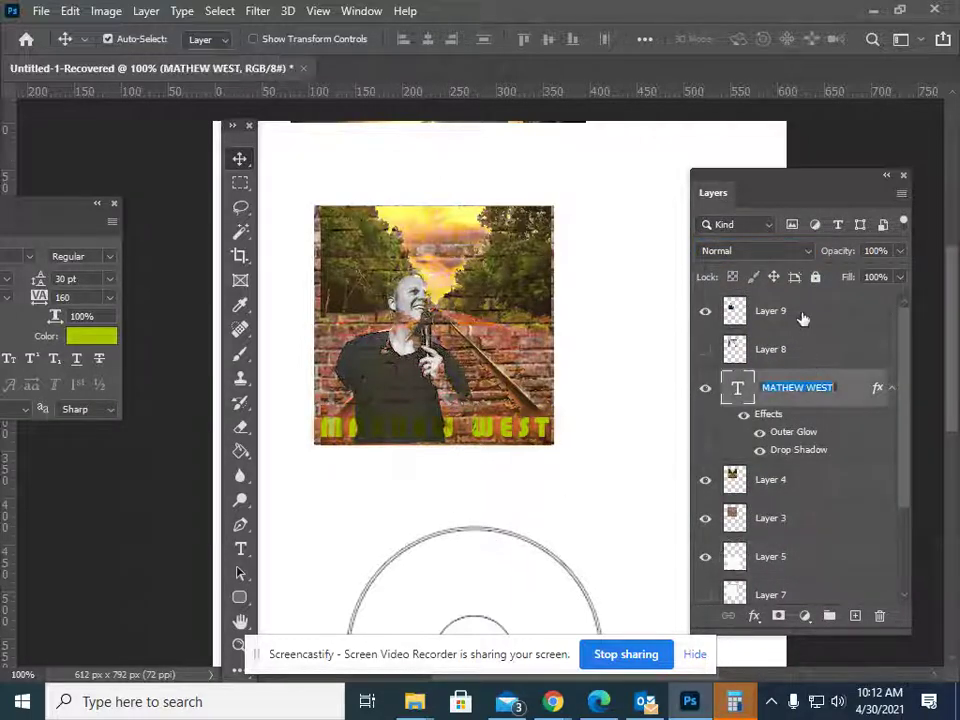
{"action": "left_click", "coordinate": [848, 411]}
{"action": "left_click_drag", "start_coordinate": [845, 386], "coordinate": [825, 306]}
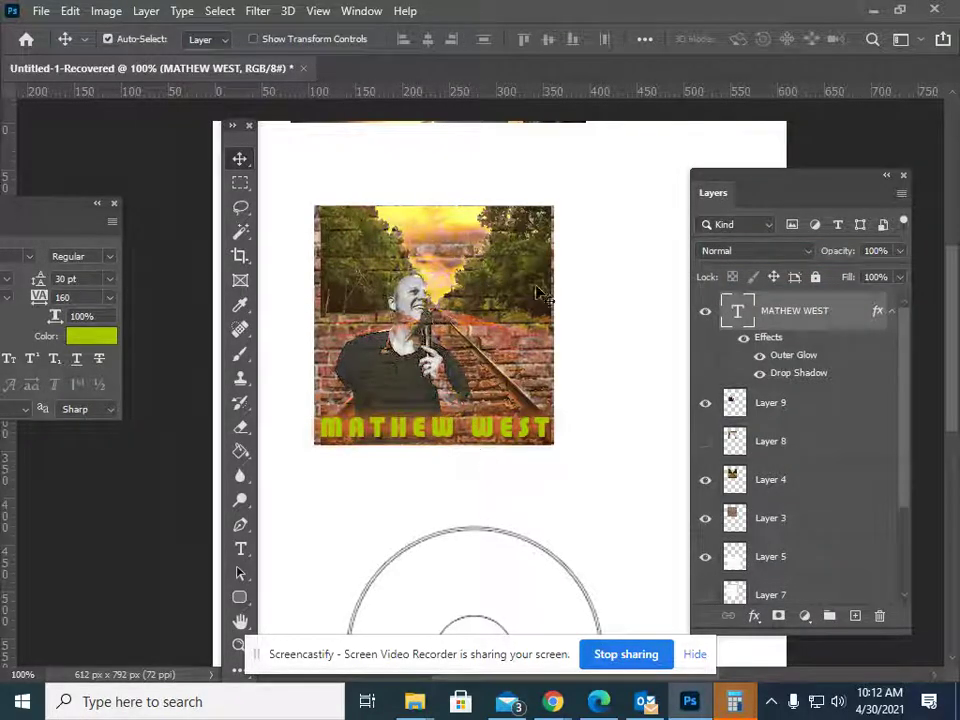
Duplicate the brick wall layer, Layer 3, for use on the disc template
{"action": "left_click", "coordinate": [783, 403]}
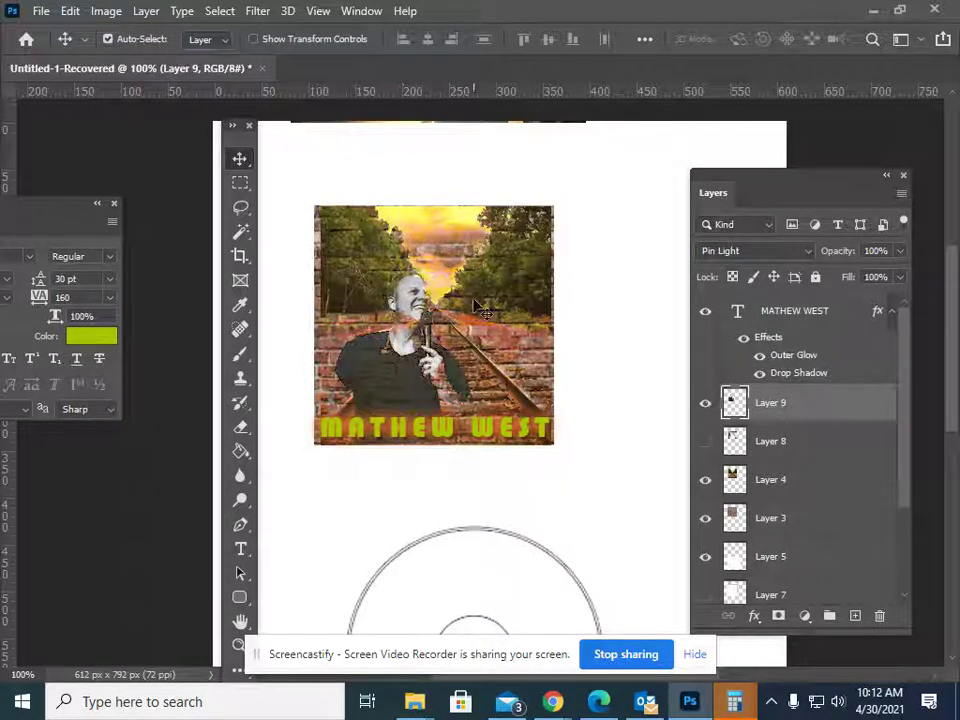
{"action": "scroll", "coordinate": [675, 313], "scroll_direction": "down", "scroll_amount": 5}
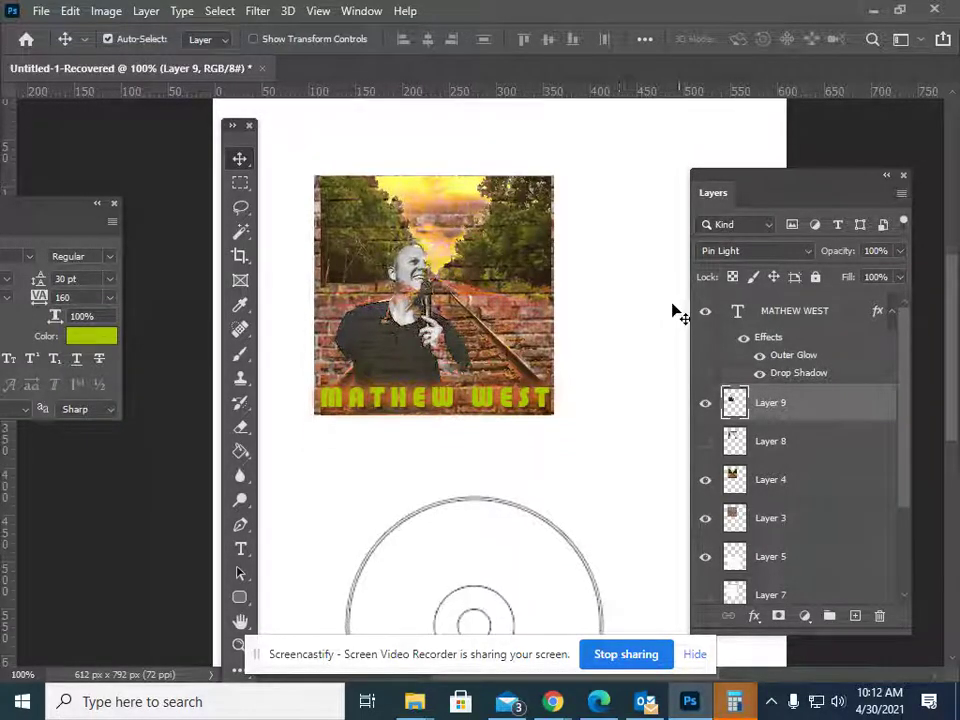
{"action": "scroll", "coordinate": [472, 512], "scroll_direction": "down", "scroll_amount": 5}
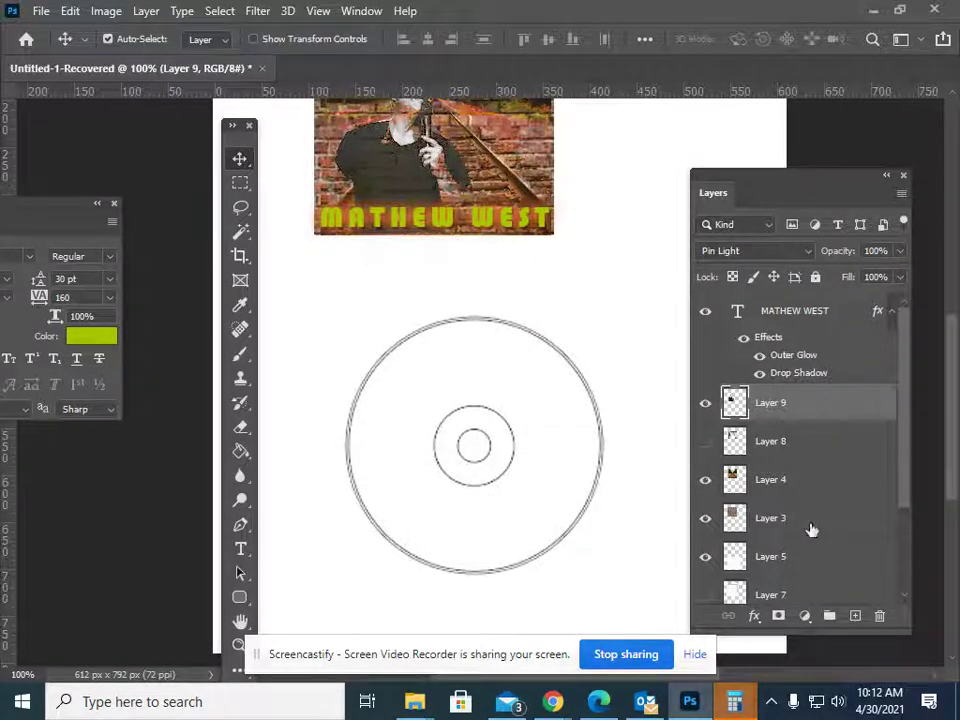
{"action": "left_click", "coordinate": [742, 532]}
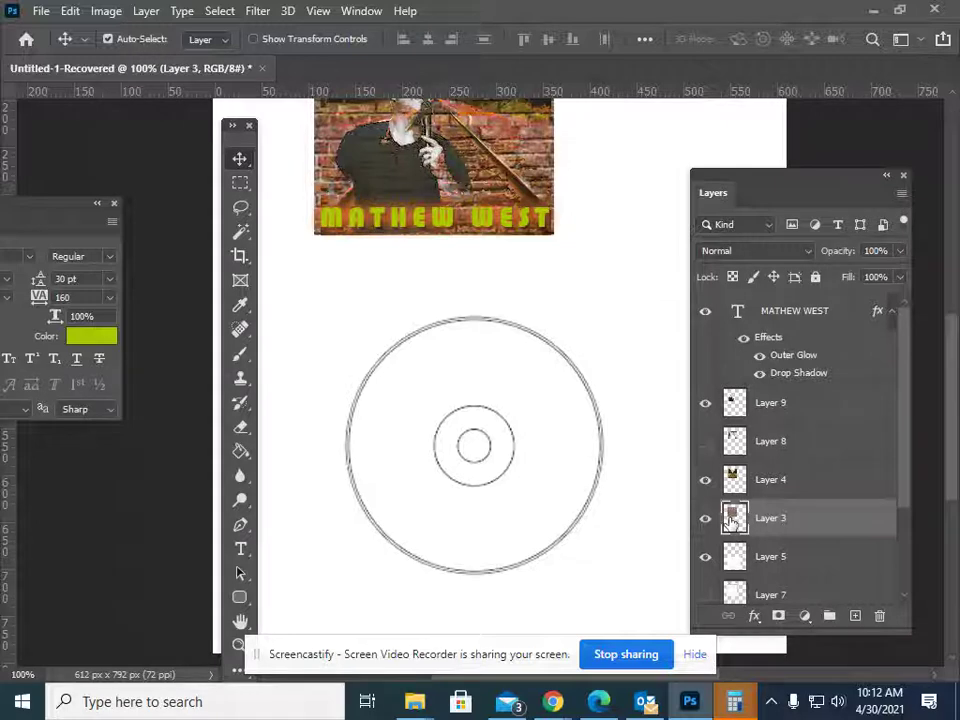
{"action": "key", "text": "ctrl+j"}
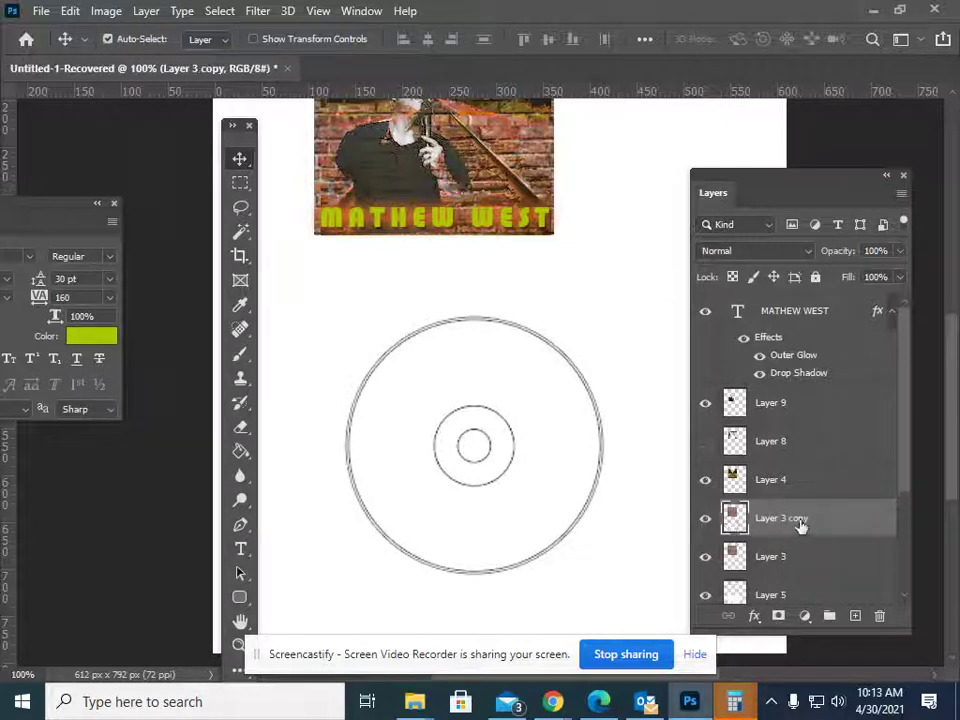
{"action": "left_click_drag", "start_coordinate": [540, 140], "coordinate": [563, 503]}
{"action": "left_click", "coordinate": [66, 11]}
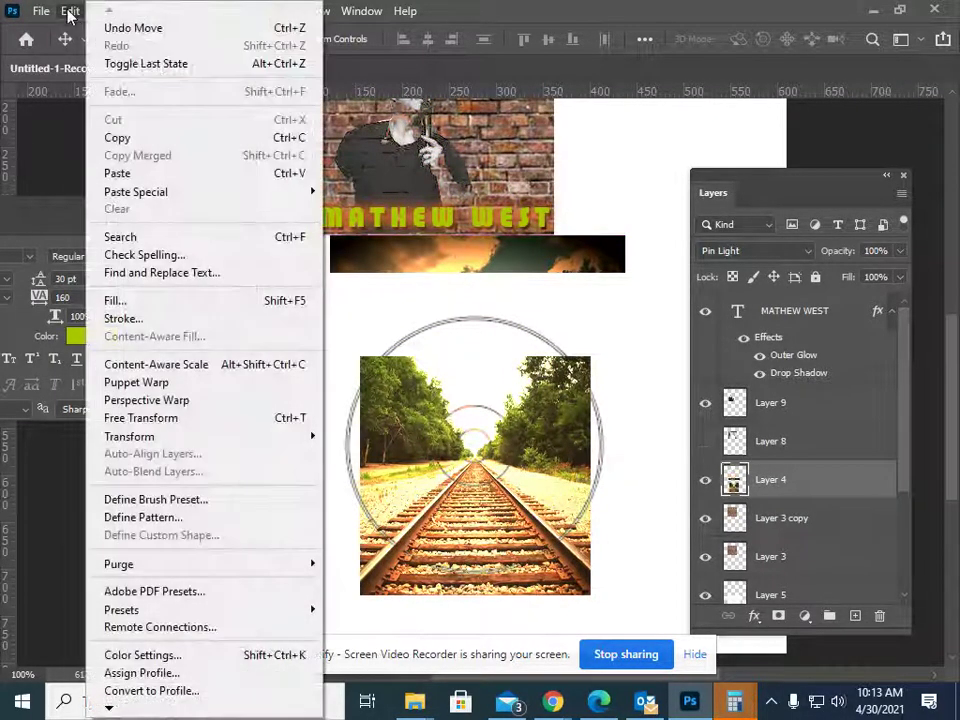
{"action": "left_click", "coordinate": [107, 28]}
Move the duplicated brick layer straight down from the cover until it lies over the disc template
{"action": "left_click", "coordinate": [772, 520]}
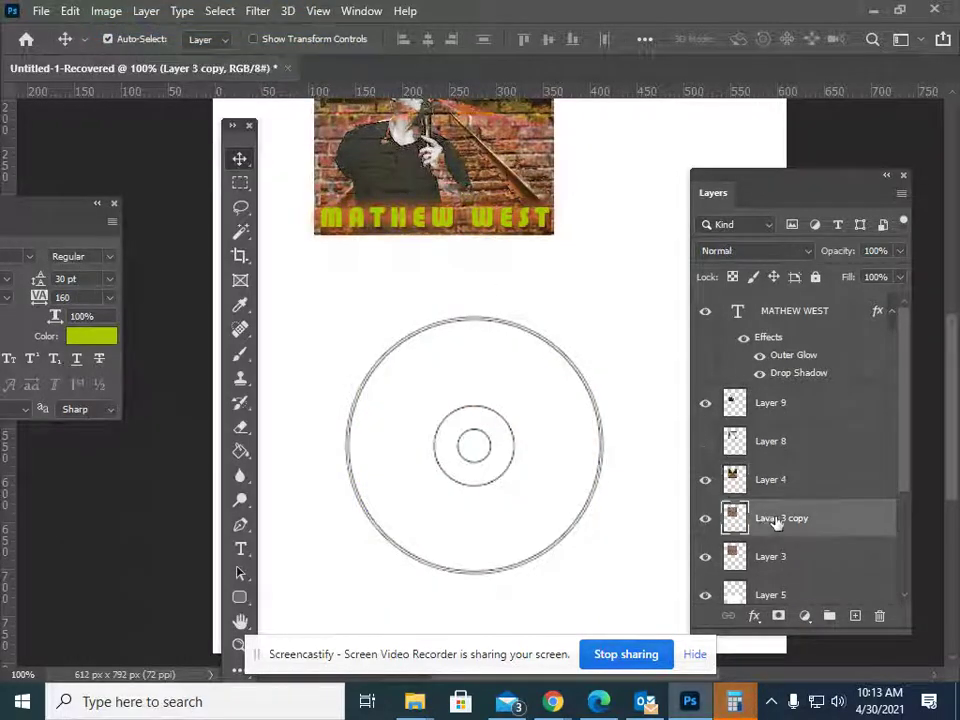
{"action": "key", "text": "Down"}
{"action": "key", "text": "Down"}
{"action": "key", "text": "Down"}
{"action": "key", "text": "Down"}
{"action": "key", "text": "Down"}
{"action": "key", "text": "Down"}
{"action": "key", "text": "Down"}
{"action": "key", "text": "Down"}
{"action": "key", "text": "Down"}
{"action": "key", "text": "Down"}
{"action": "key", "text": "Down"}
{"action": "key", "text": "Down"}
{"action": "key", "text": "Down"}
{"action": "key", "text": "Down"}
{"action": "key", "text": "Down"}
{"action": "key", "text": "Down"}
{"action": "key", "text": "Down"}
{"action": "key", "text": "Down"}
{"action": "key", "text": "Down"}
{"action": "key", "text": "Down"}
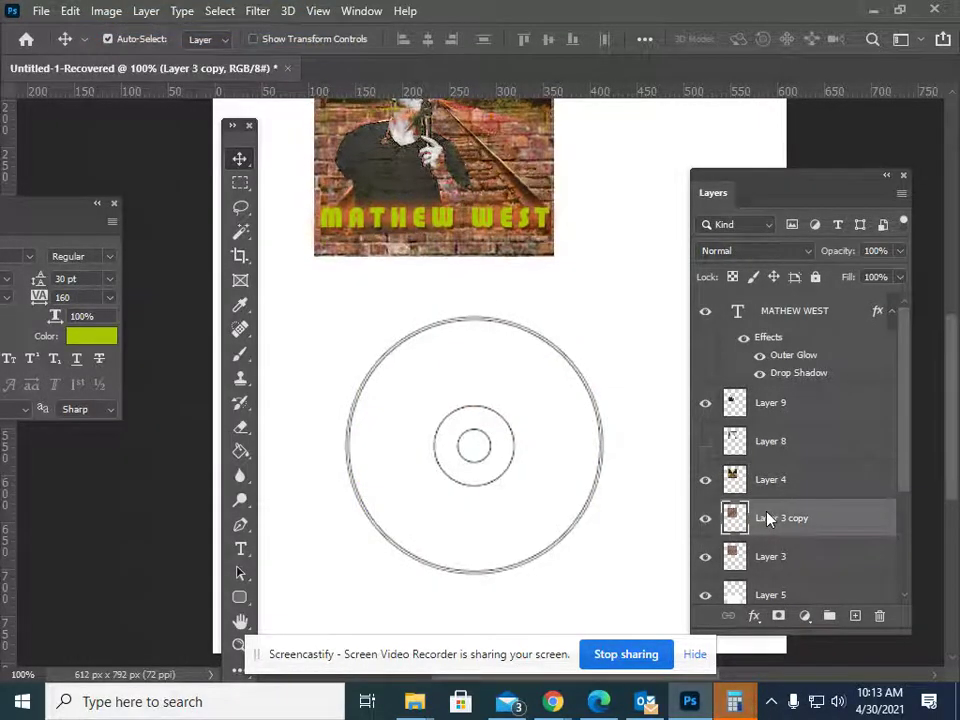
{"action": "key", "text": "Down"}
{"action": "key", "text": "Down"}
{"action": "key", "text": "Down"}
{"action": "key", "text": "Down"}
{"action": "key", "text": "Down"}
{"action": "key", "text": "Down"}
{"action": "key", "text": "Down"}
{"action": "key", "text": "Down"}
{"action": "key", "text": "Down"}
{"action": "key", "text": "Down"}
{"action": "key", "text": "Down"}
{"action": "key", "text": "Down"}
{"action": "key", "text": "Down"}
{"action": "key", "text": "Down"}
{"action": "key", "text": "Down"}
{"action": "key", "text": "Down"}
{"action": "key", "text": "Down"}
{"action": "key", "text": "Down"}
{"action": "key", "text": "Down"}
{"action": "key", "text": "Down"}
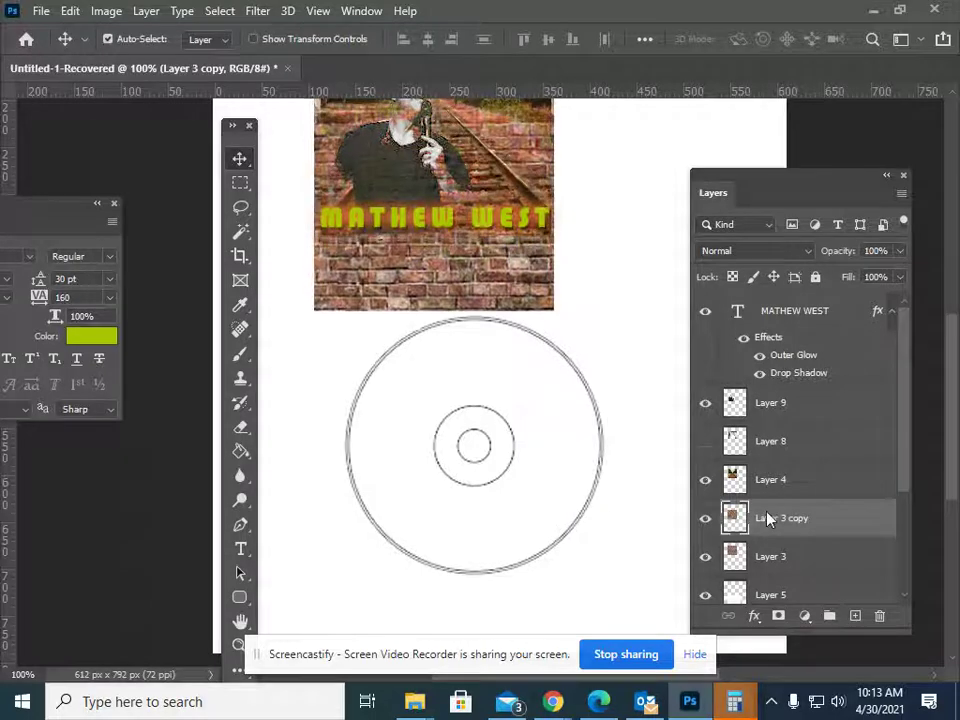
{"action": "key", "text": "Down"}
{"action": "key", "text": "Down"}
{"action": "key", "text": "Down"}
{"action": "key", "text": "Down"}
{"action": "key", "text": "Down"}
{"action": "key", "text": "Down"}
{"action": "key", "text": "Down"}
{"action": "key", "text": "Down"}
{"action": "key", "text": "Down"}
{"action": "key", "text": "Down"}
{"action": "key", "text": "Down"}
{"action": "key", "text": "Down"}
{"action": "key", "text": "Down"}
{"action": "key", "text": "Down"}
{"action": "key", "text": "Down"}
{"action": "key", "text": "Down"}
{"action": "key", "text": "Down"}
{"action": "key", "text": "Down"}
{"action": "key", "text": "Down"}
{"action": "key", "text": "Down"}
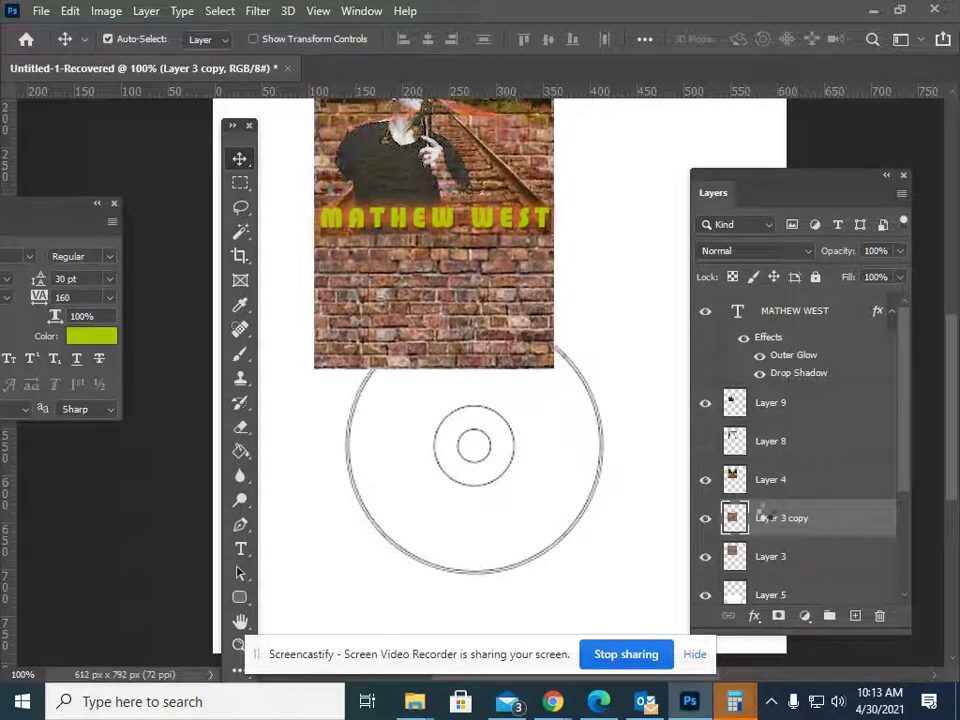
{"action": "key", "text": "Down"}
{"action": "key", "text": "Down"}
{"action": "key", "text": "Down"}
{"action": "key", "text": "Down"}
{"action": "key", "text": "Down"}
{"action": "key", "text": "Down"}
{"action": "key", "text": "Down"}
{"action": "key", "text": "Down"}
{"action": "key", "text": "Down"}
{"action": "key", "text": "Down"}
{"action": "key", "text": "Down"}
{"action": "key", "text": "Down"}
{"action": "key", "text": "Down"}
{"action": "key", "text": "Down"}
{"action": "key", "text": "Down"}
{"action": "key", "text": "Down"}
{"action": "key", "text": "Down"}
{"action": "key", "text": "Down"}
{"action": "key", "text": "Down"}
{"action": "key", "text": "Down"}
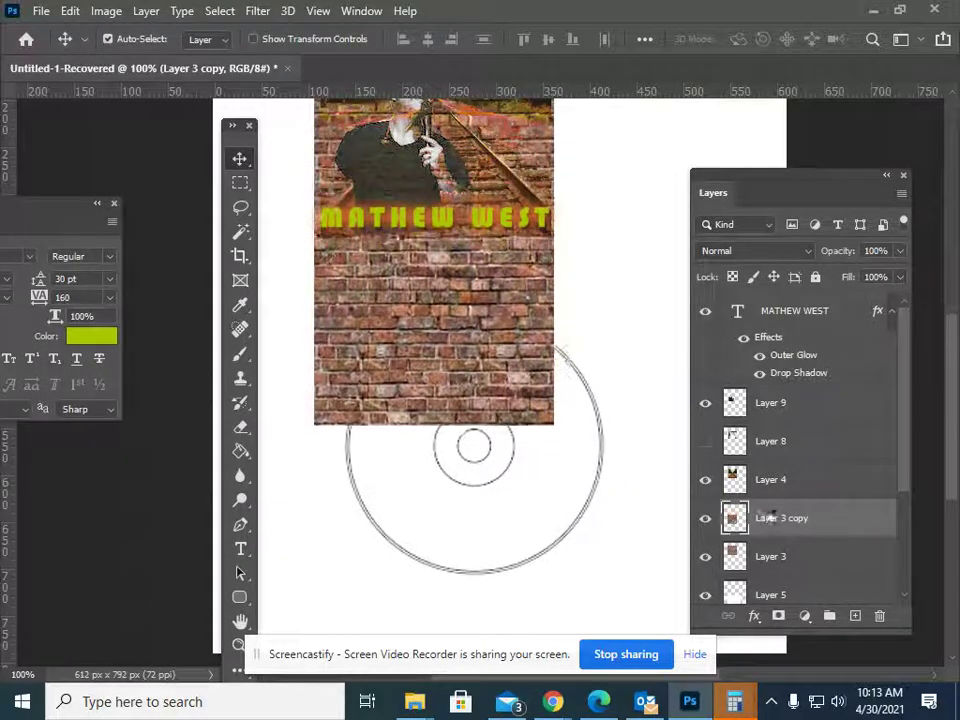
{"action": "key", "text": "Down"}
{"action": "key", "text": "Down"}
{"action": "key", "text": "Down"}
{"action": "key", "text": "Down"}
{"action": "key", "text": "Down"}
{"action": "key", "text": "Down"}
{"action": "key", "text": "Down"}
{"action": "key", "text": "Down"}
{"action": "key", "text": "Down"}
{"action": "key", "text": "Down"}
{"action": "key", "text": "Down"}
{"action": "key", "text": "Down"}
{"action": "key", "text": "Down"}
{"action": "key", "text": "Down"}
{"action": "key", "text": "Down"}
{"action": "key", "text": "Down"}
{"action": "key", "text": "Down"}
{"action": "key", "text": "Down"}
{"action": "key", "text": "Down"}
{"action": "key", "text": "Down"}
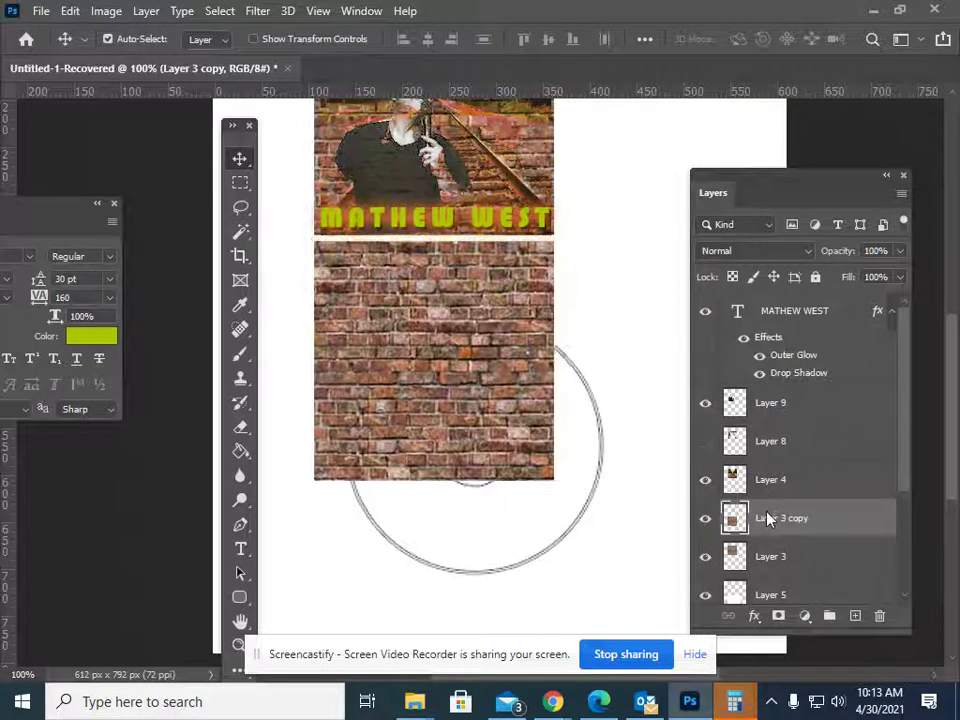
{"action": "key", "text": "Down"}
{"action": "key", "text": "Down"}
{"action": "key", "text": "Down"}
{"action": "key", "text": "Down"}
{"action": "key", "text": "Down"}
{"action": "key", "text": "Down"}
{"action": "key", "text": "Down"}
{"action": "key", "text": "Down"}
{"action": "key", "text": "Down"}
{"action": "key", "text": "Down"}
{"action": "key", "text": "Down"}
{"action": "key", "text": "Down"}
{"action": "key", "text": "Down"}
{"action": "key", "text": "Down"}
{"action": "key", "text": "Down"}
{"action": "key", "text": "Down"}
{"action": "key", "text": "Down"}
{"action": "key", "text": "Down"}
{"action": "key", "text": "Down"}
{"action": "key", "text": "Down"}
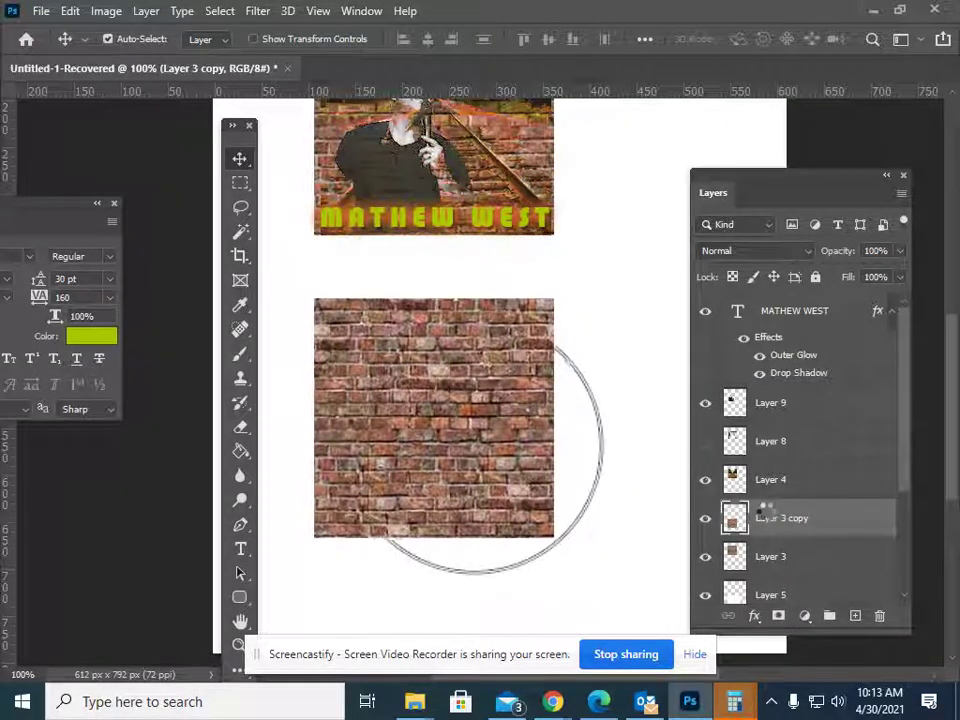
Scale the brick copy proportionally to about 131% and position it to cover the whole disc template
{"action": "left_click", "coordinate": [70, 11]}
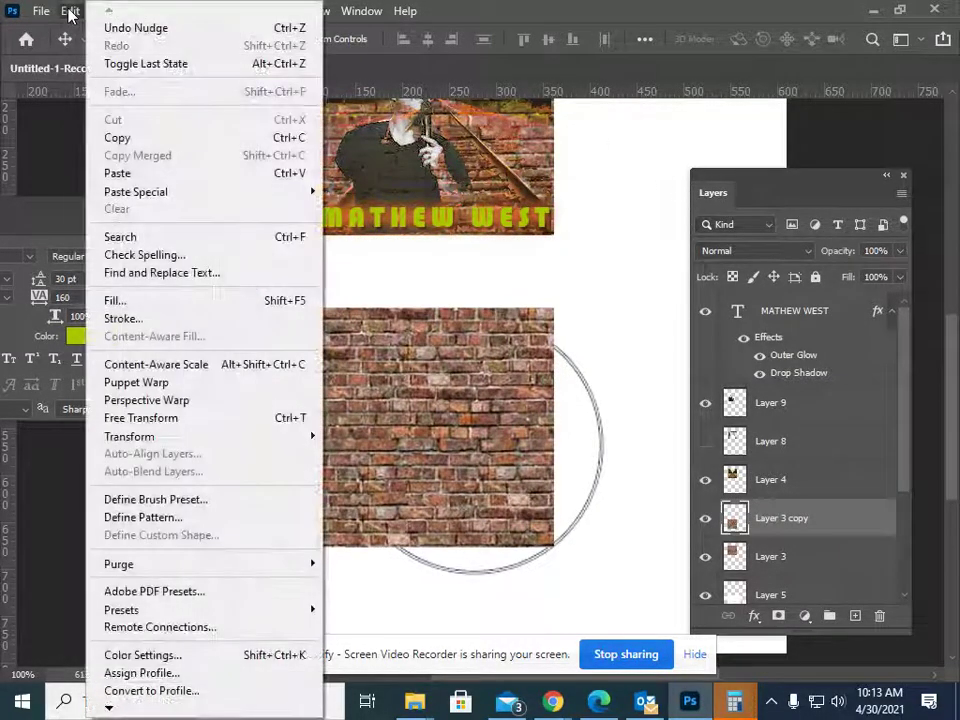
{"action": "left_click", "coordinate": [146, 420]}
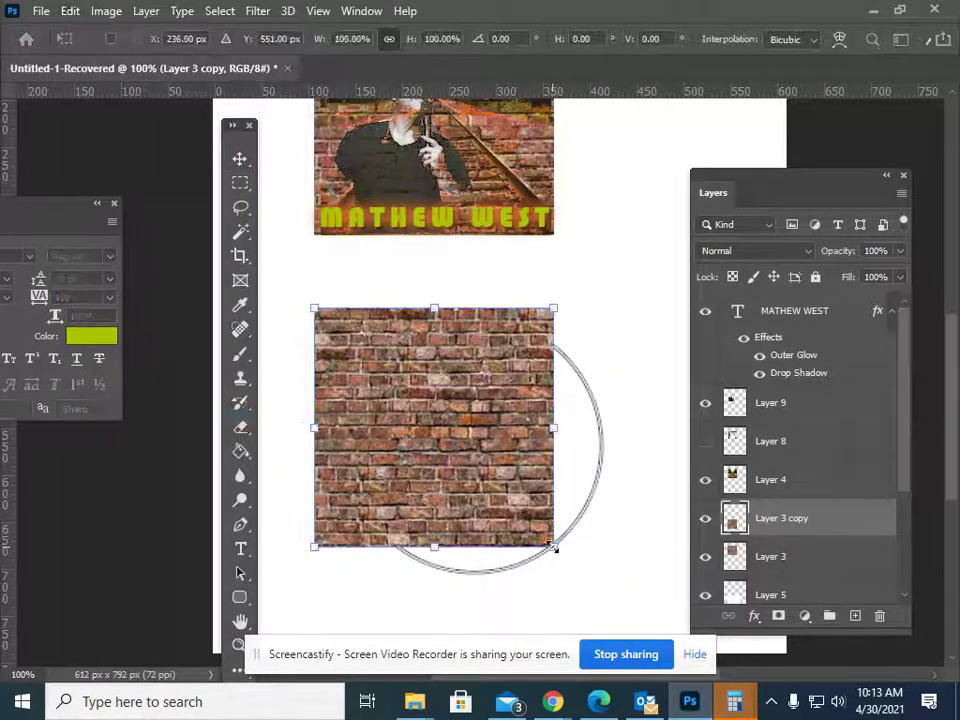
{"action": "left_click_drag", "start_coordinate": [553, 547], "coordinate": [560, 510]}
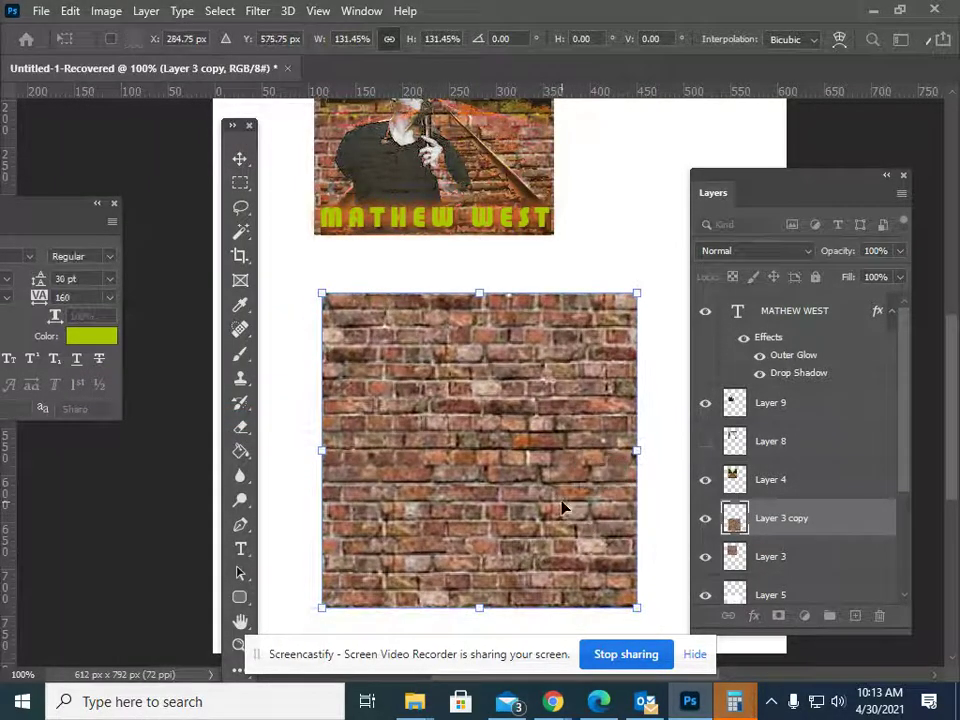
{"action": "key", "text": "Return"}
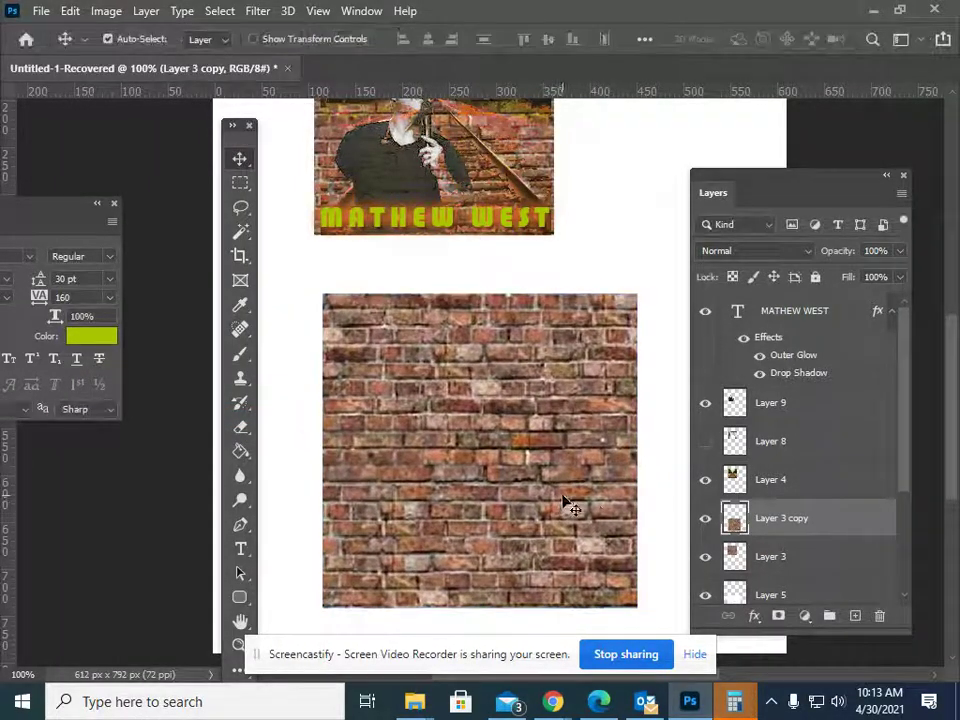
Hide the brick copy and make an elliptical selection matching the outer edge of the disc template
{"action": "left_click", "coordinate": [706, 520]}
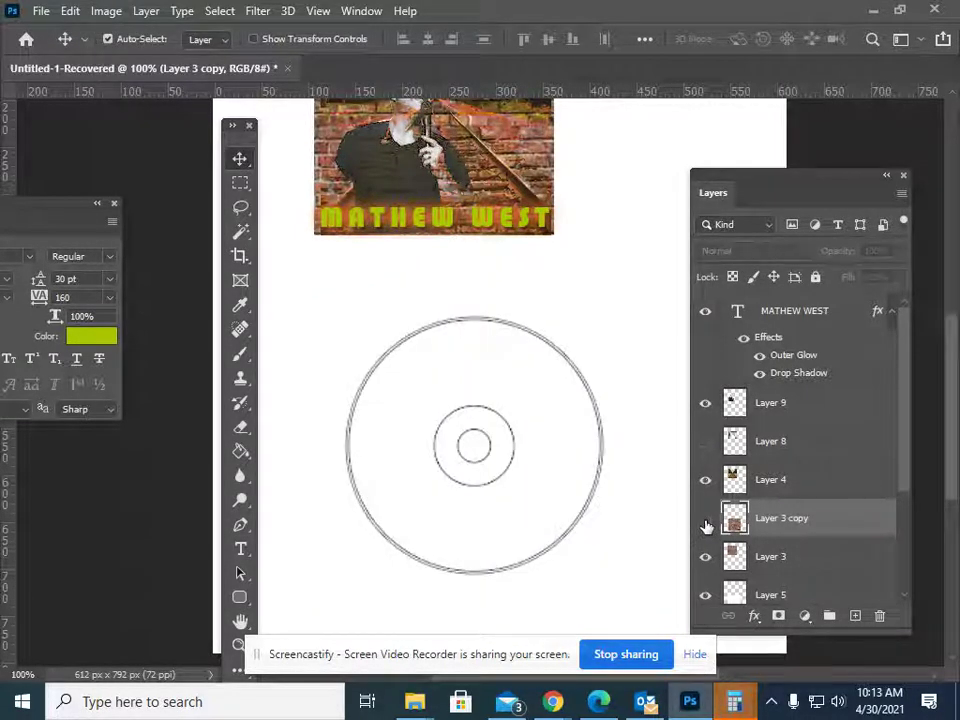
{"action": "left_click", "coordinate": [239, 184]}
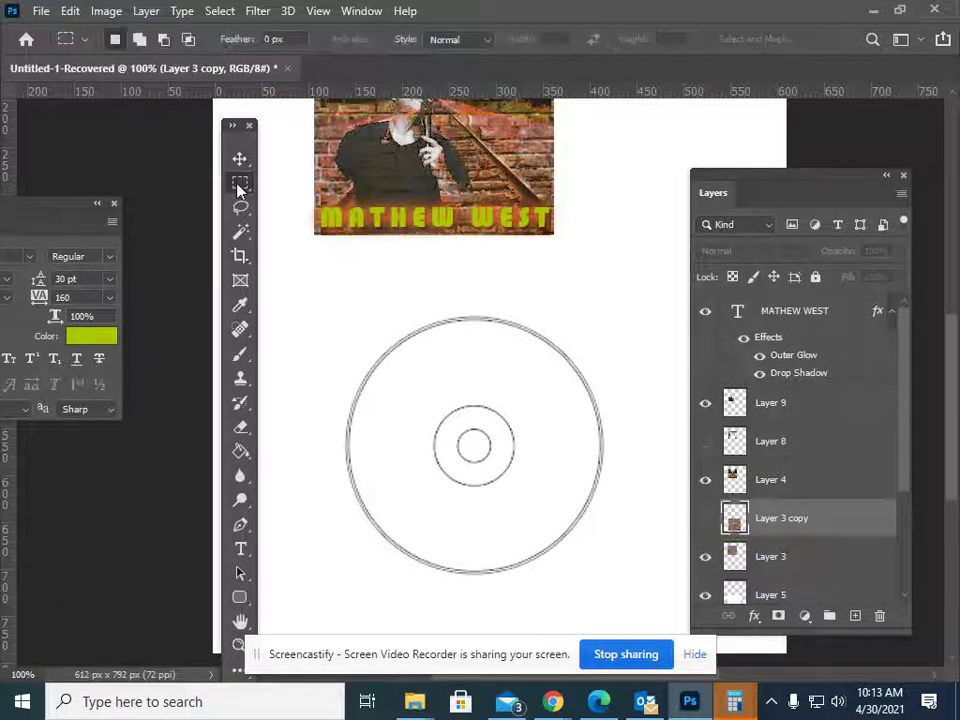
{"action": "left_click", "coordinate": [297, 202]}
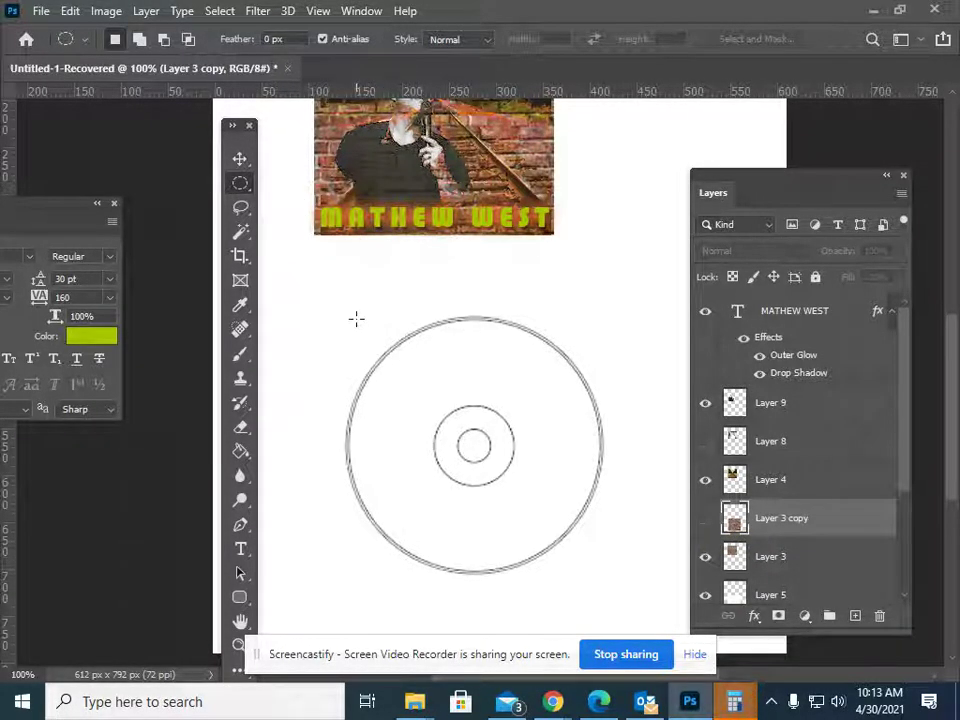
{"action": "left_click_drag", "start_coordinate": [356, 318], "coordinate": [494, 461]}
{"action": "left_click_drag", "start_coordinate": [392, 355], "coordinate": [430, 392]}
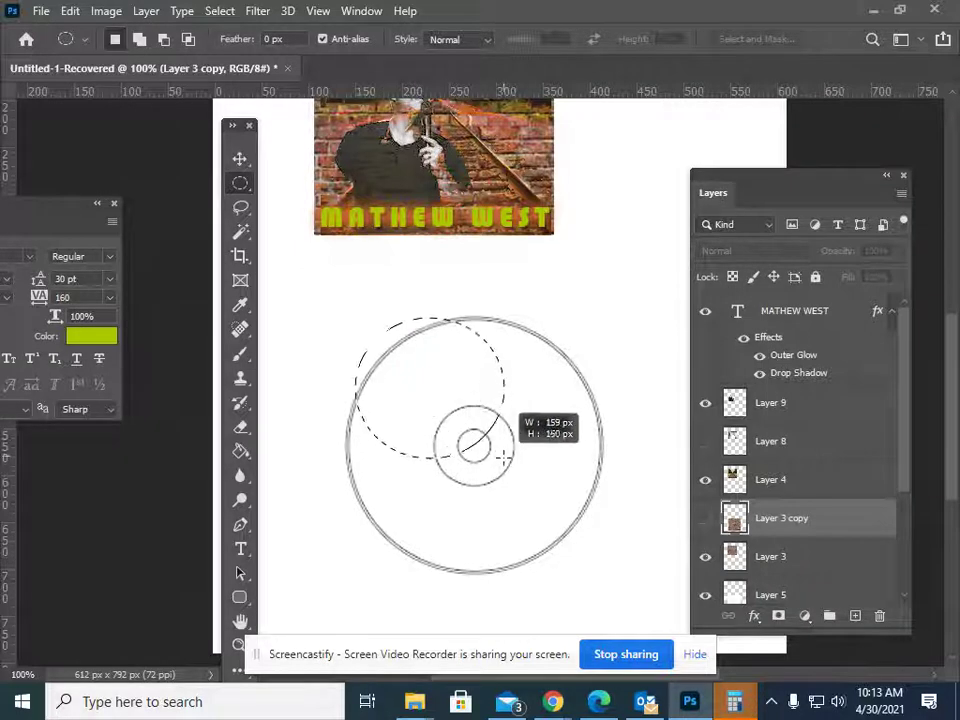
{"action": "left_click_drag", "start_coordinate": [503, 456], "coordinate": [605, 571]}
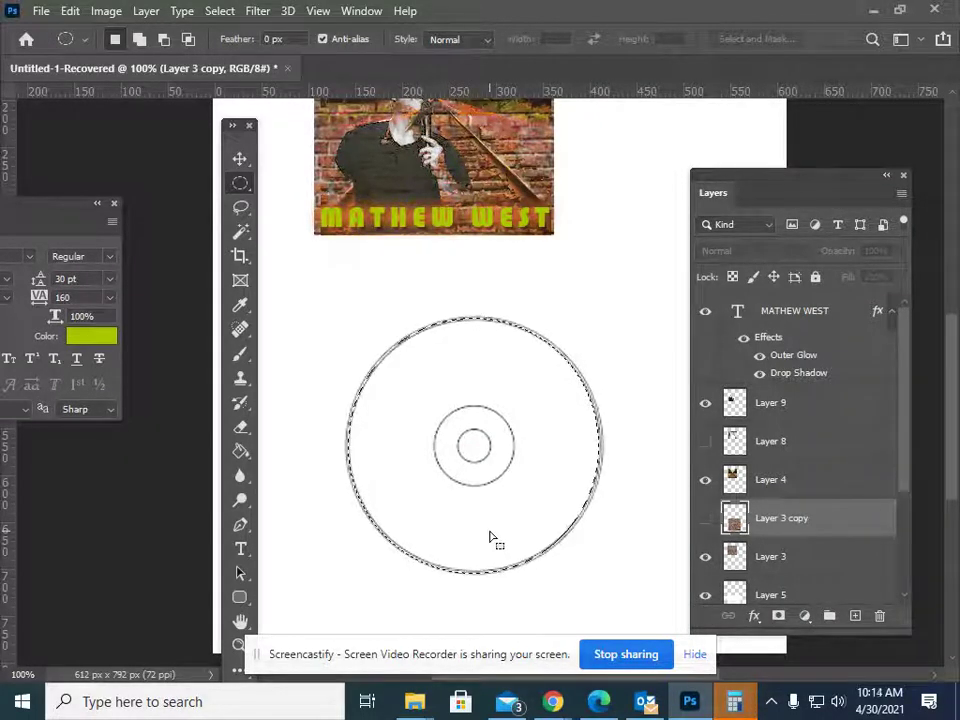
Show the brick copy again, cut the selected circle out of it, and paste the circle onto a new layer
{"action": "left_click", "coordinate": [706, 519]}
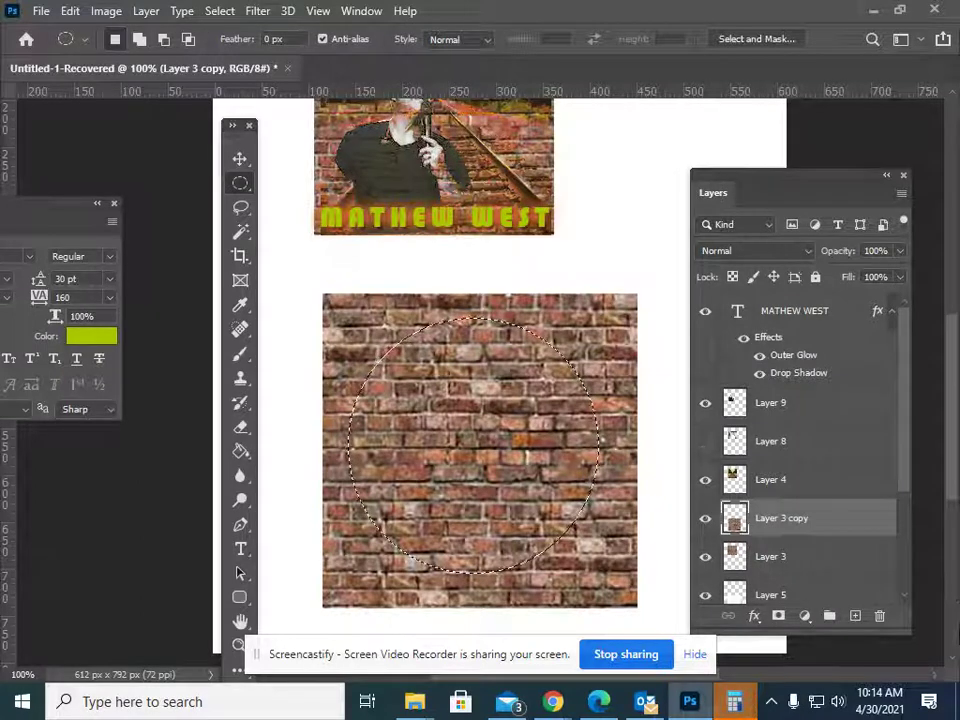
{"action": "key", "text": "Delete"}
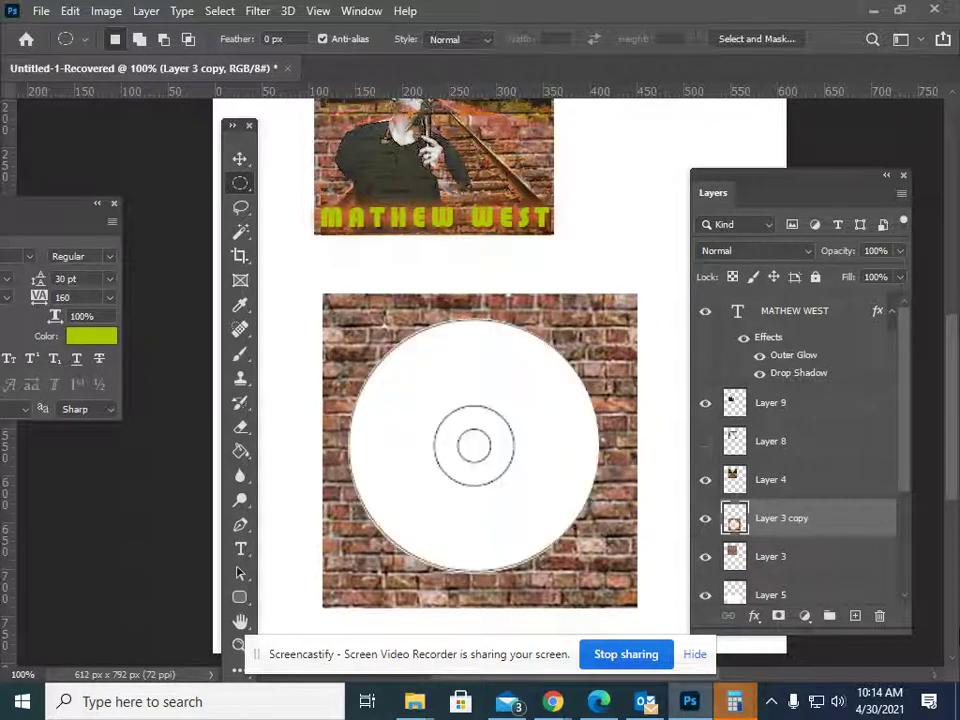
{"action": "key", "text": "ctrl+v"}
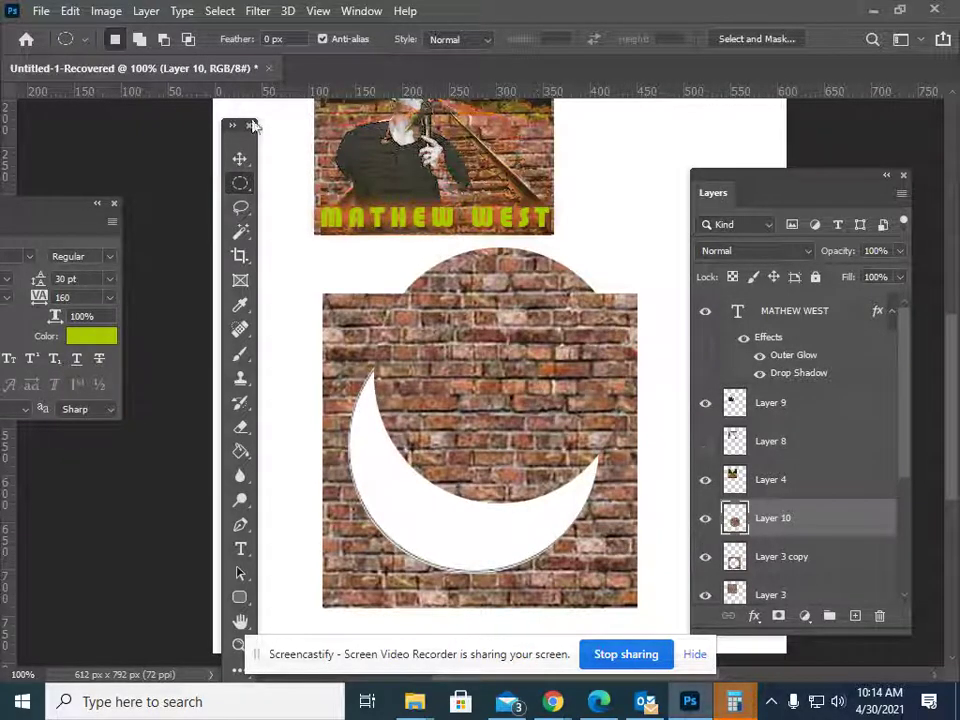
Delete the leftover brick square layer and align the pasted brick circle with the disc template
{"action": "left_click", "coordinate": [240, 158]}
{"action": "left_click_drag", "start_coordinate": [796, 571], "coordinate": [879, 616]}
{"action": "left_click", "coordinate": [487, 378]}
{"action": "left_click_drag", "start_coordinate": [490, 380], "coordinate": [460, 442]}
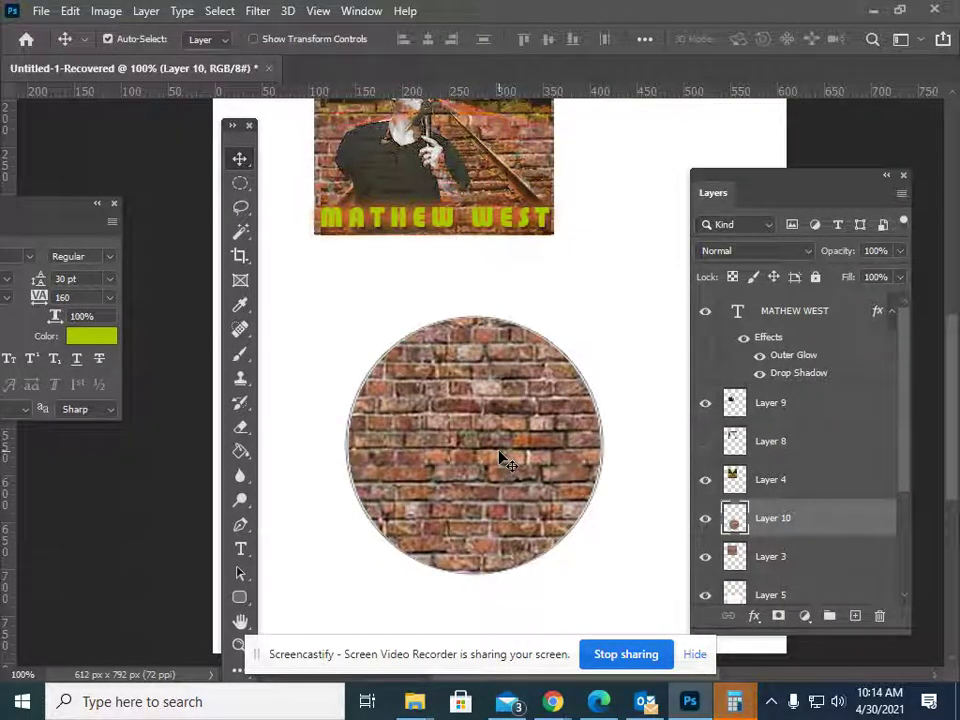
Hide the brick circle and make an elliptical selection around the small centre hole of the disc template
{"action": "left_click", "coordinate": [704, 521]}
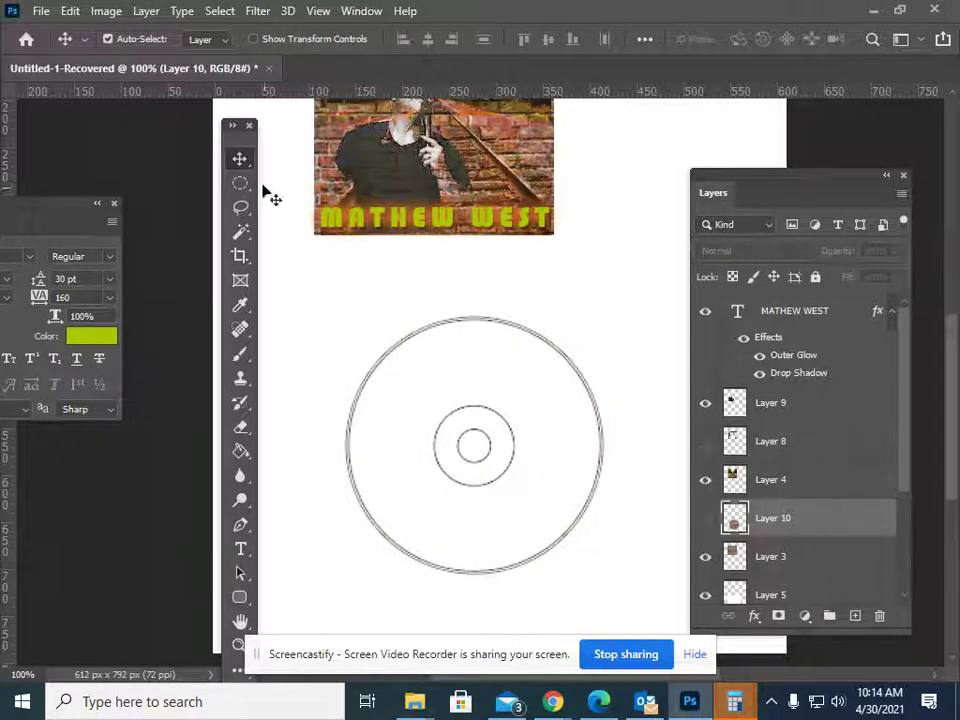
{"action": "left_click", "coordinate": [704, 519]}
{"action": "left_click", "coordinate": [704, 519]}
{"action": "left_click", "coordinate": [240, 183]}
{"action": "right_click", "coordinate": [240, 183]}
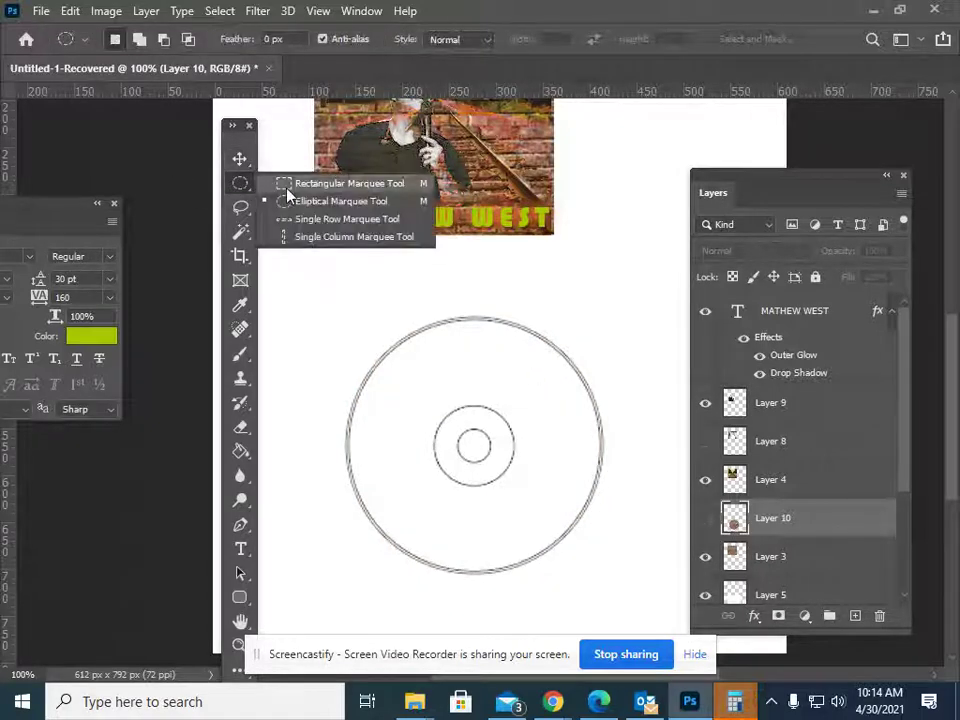
{"action": "left_click", "coordinate": [293, 203]}
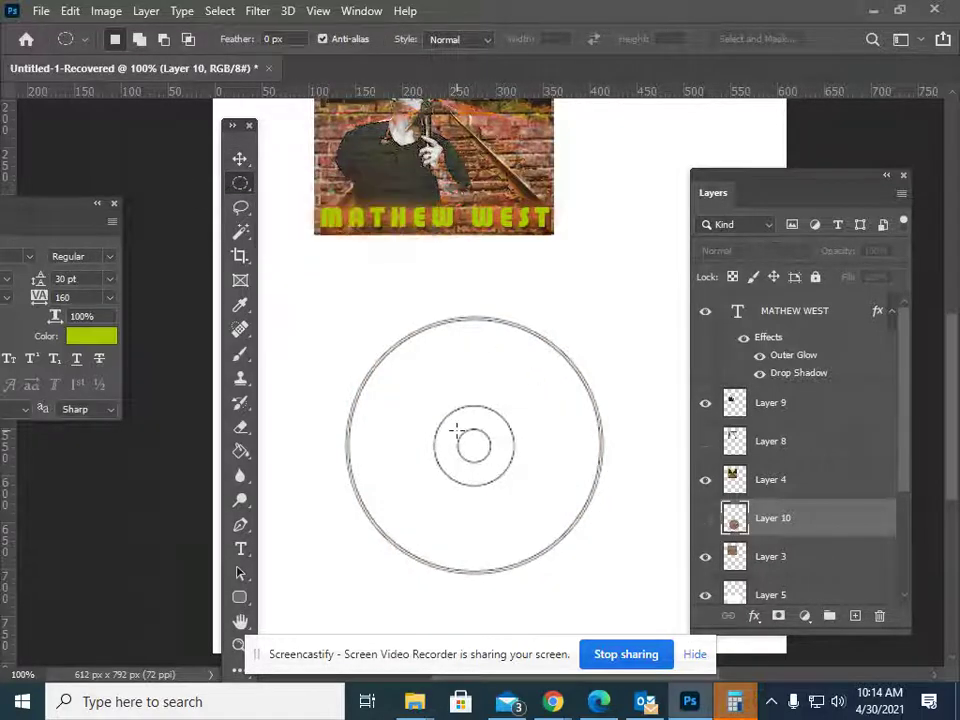
{"action": "left_click_drag", "start_coordinate": [457, 430], "coordinate": [490, 457]}
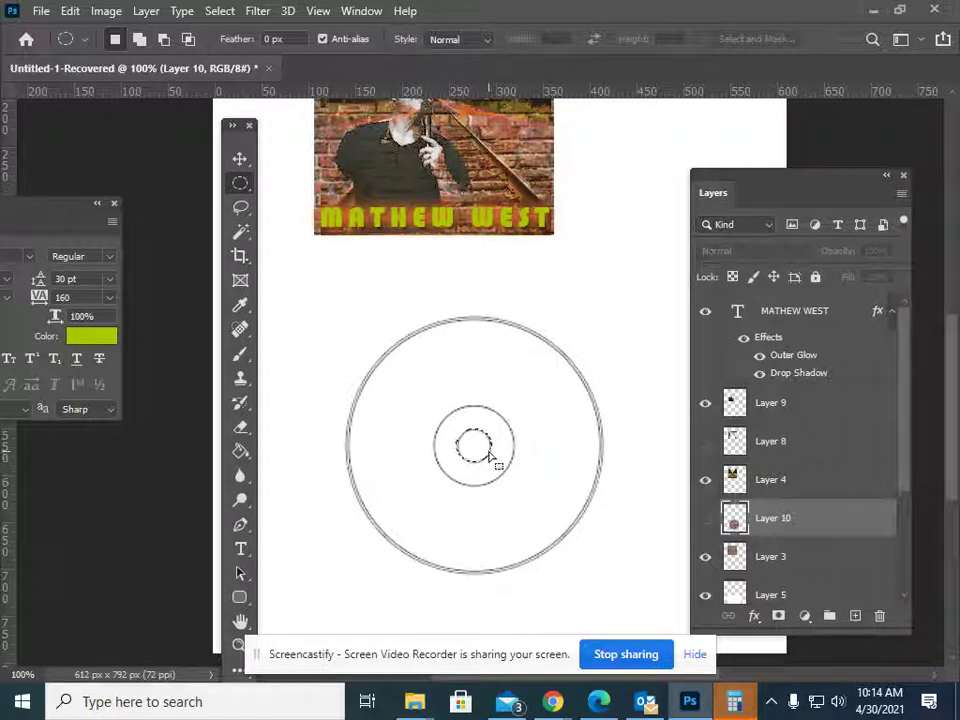
Remove the selected centre hole from the redisplayed brick circle, and hide the disc template outline on Layer 5
{"action": "left_click", "coordinate": [705, 518]}
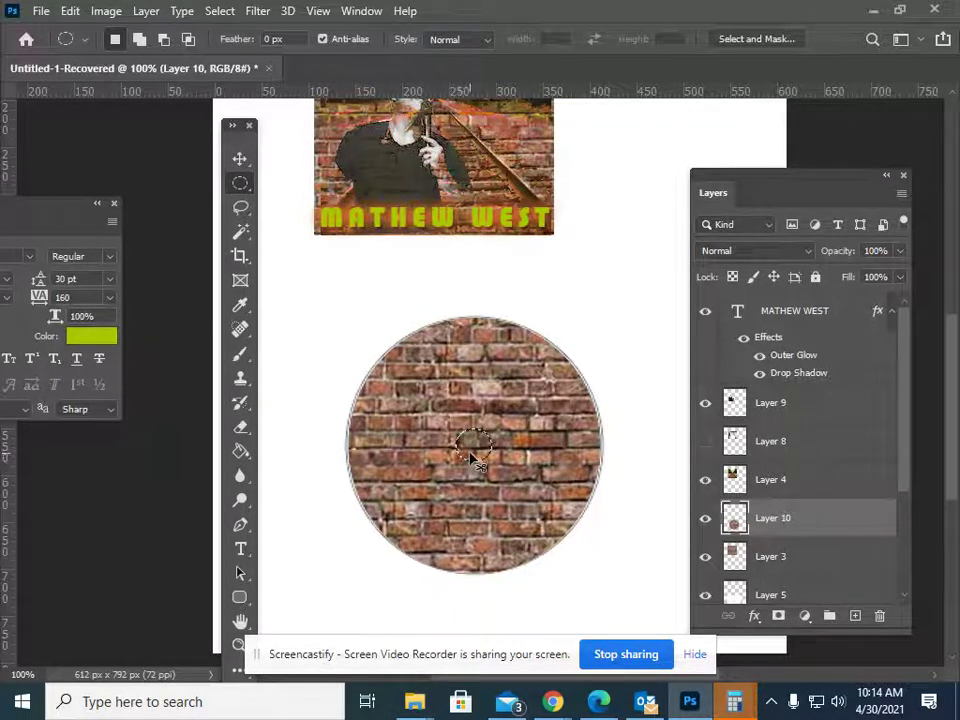
{"action": "key", "text": "Delete"}
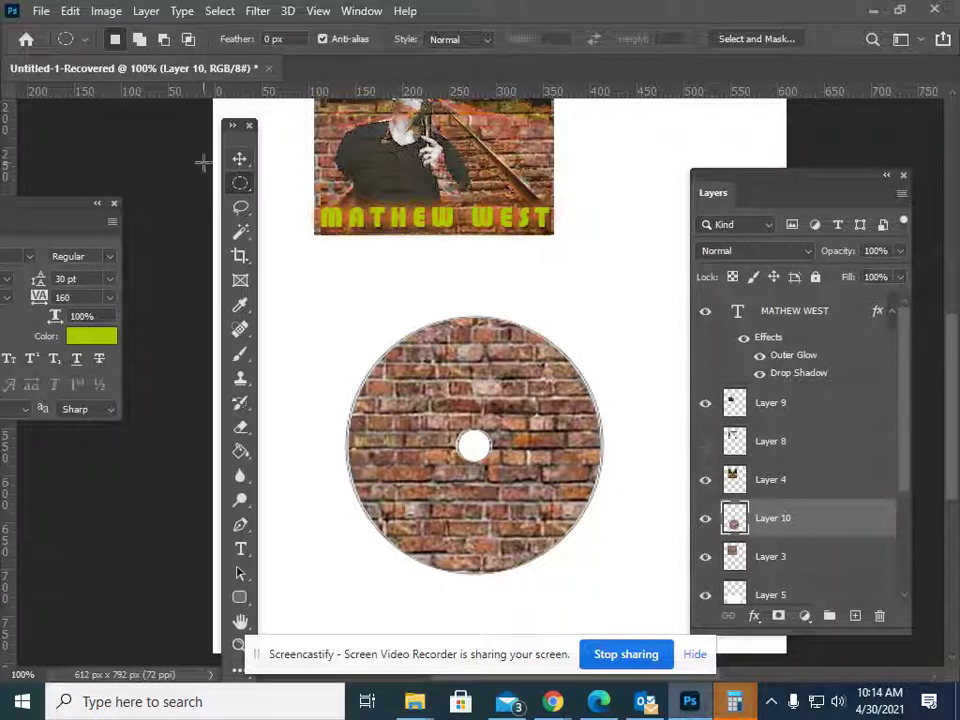
{"action": "left_click", "coordinate": [240, 159]}
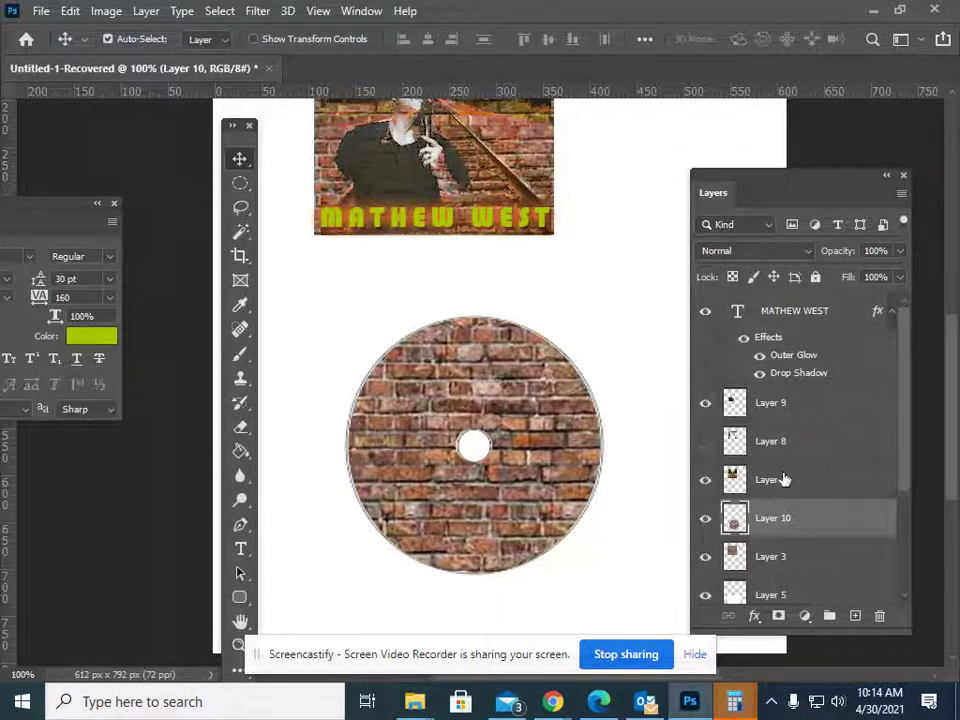
{"action": "scroll", "coordinate": [784, 480], "scroll_direction": "down", "scroll_amount": 2}
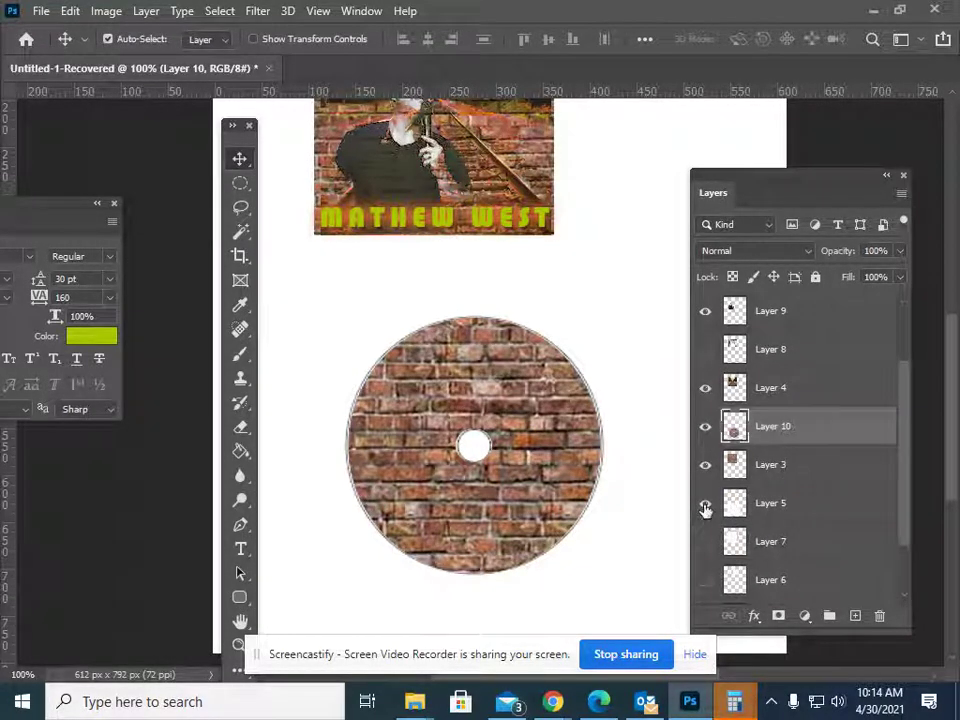
{"action": "left_click", "coordinate": [705, 505]}
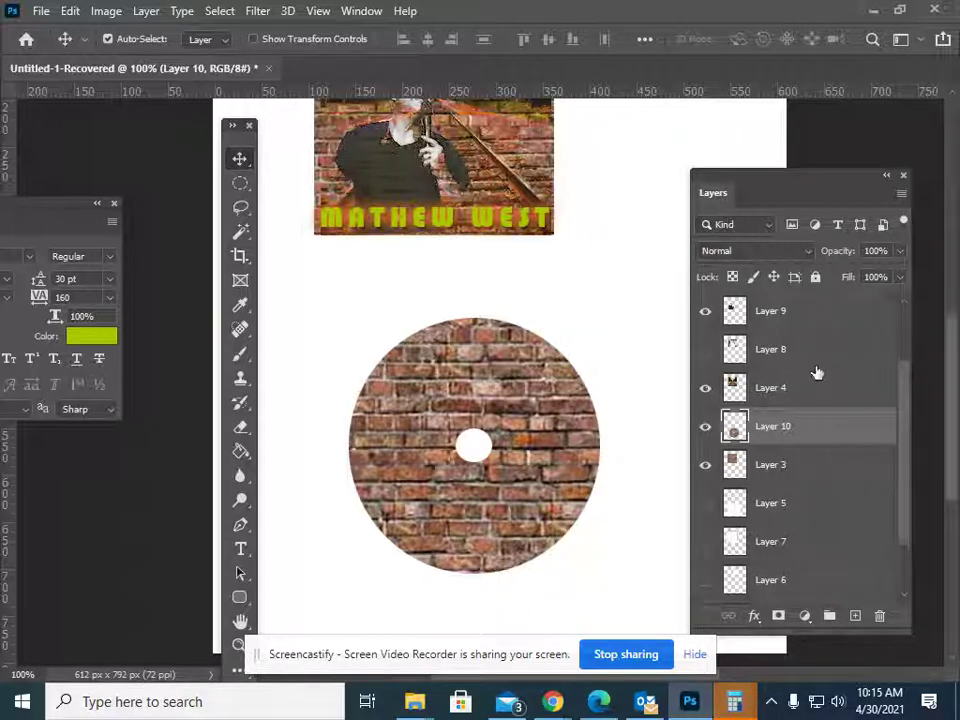
Duplicate the MATHEW WEST title text layer and place the copy across the brick disc just below its centre hole
{"action": "scroll", "coordinate": [814, 373], "scroll_direction": "up", "scroll_amount": 2}
{"action": "scroll", "coordinate": [536, 274], "scroll_direction": "up", "scroll_amount": 2}
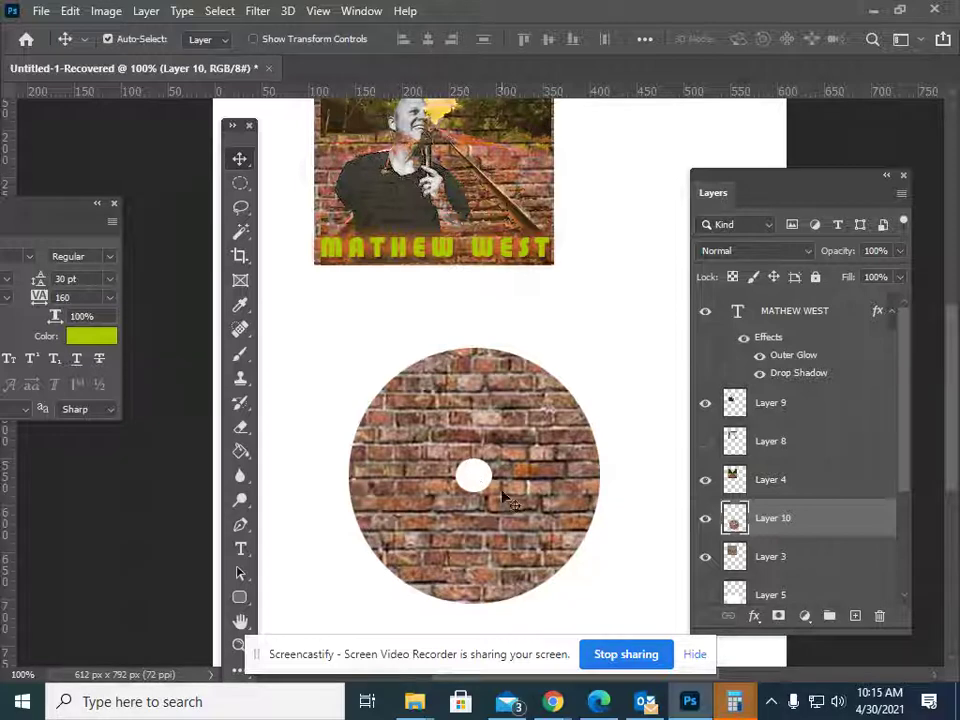
{"action": "left_click", "coordinate": [773, 320]}
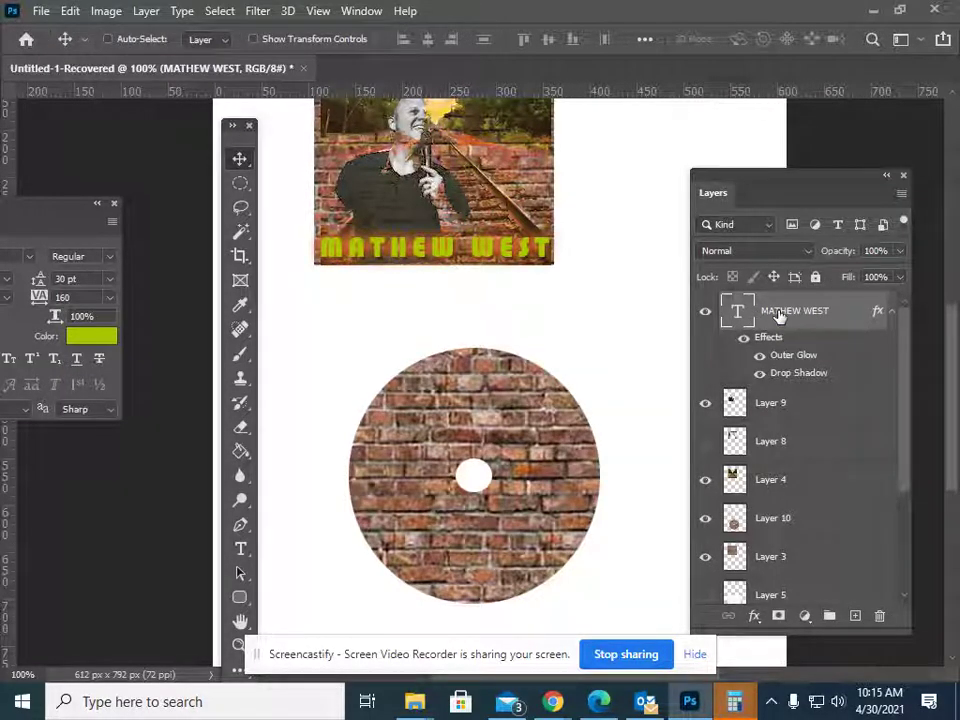
{"action": "key", "text": "ctrl+j"}
{"action": "left_click_drag", "start_coordinate": [480, 255], "coordinate": [522, 531]}
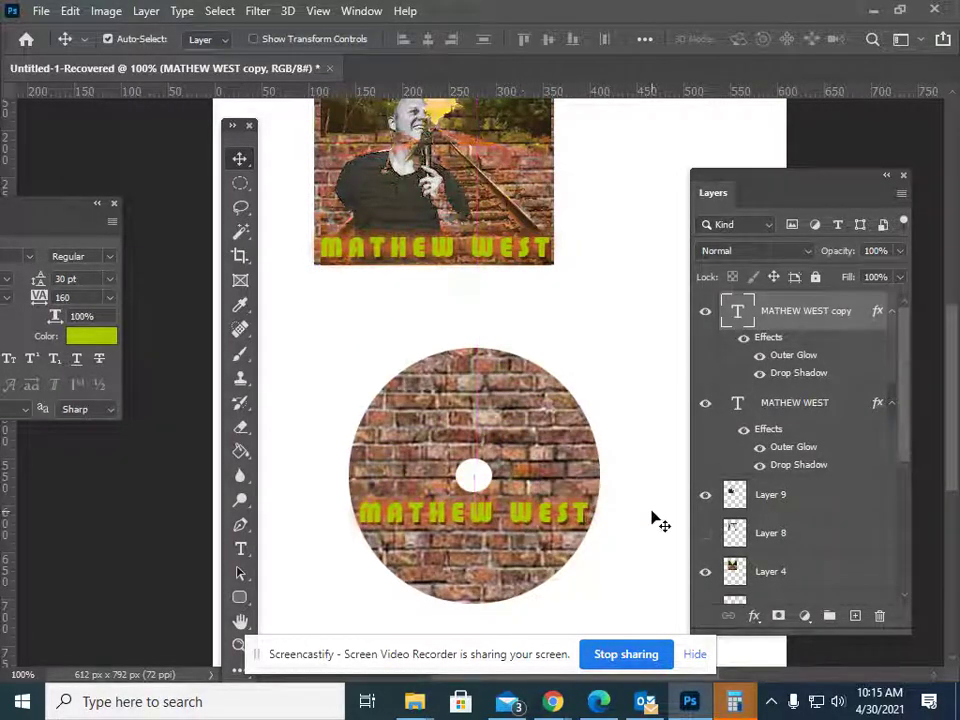
{"action": "left_click", "coordinate": [655, 520]}
Preview other blend modes on Layer 4 of the front cover and keep Pin Light
{"action": "left_click", "coordinate": [239, 646]}
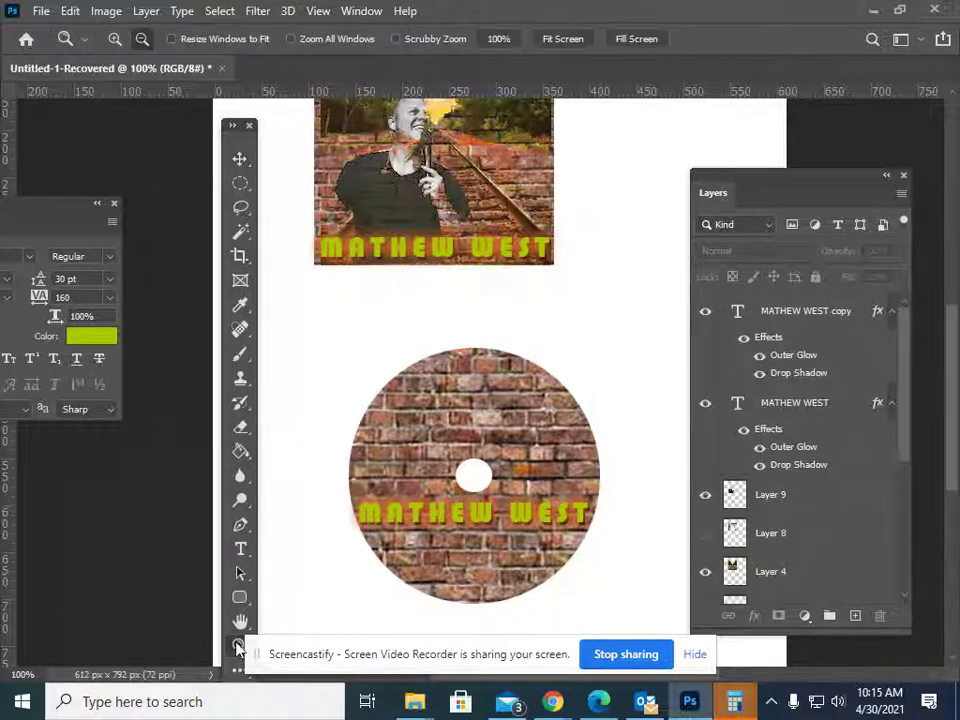
{"action": "left_click", "coordinate": [516, 300], "text": "alt"}
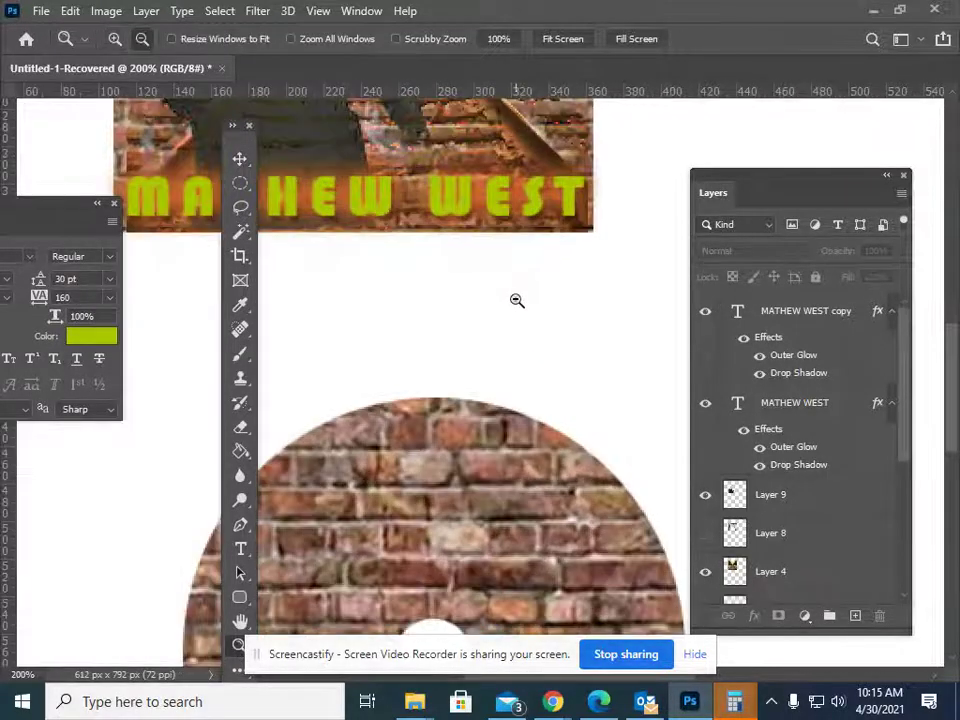
{"action": "left_click", "coordinate": [516, 300]}
{"action": "left_click", "coordinate": [516, 300], "text": "alt"}
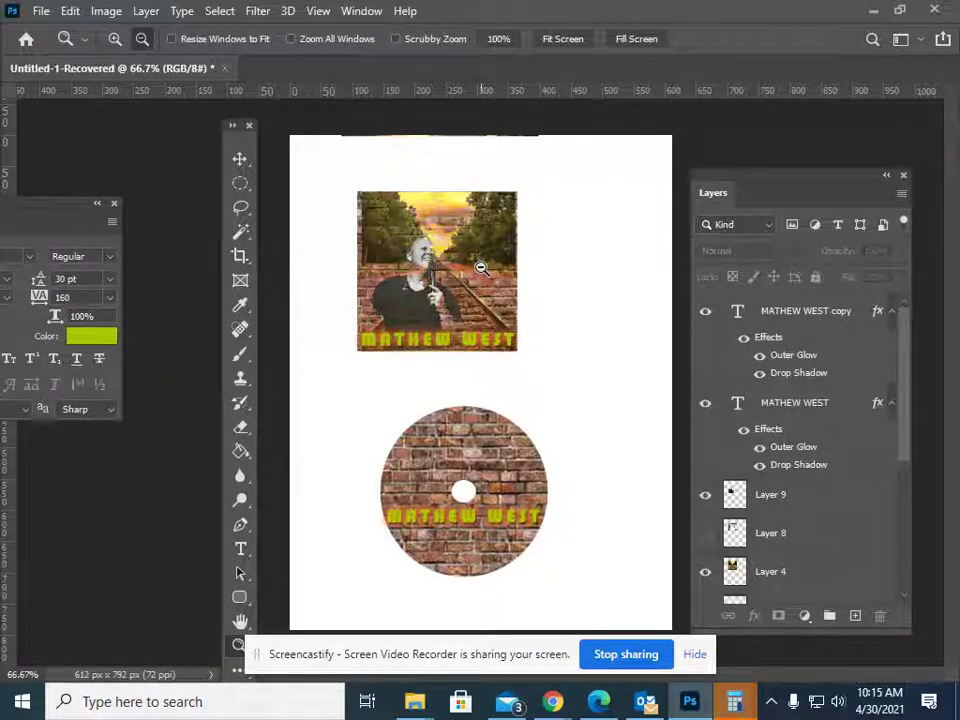
{"action": "left_click", "coordinate": [239, 160]}
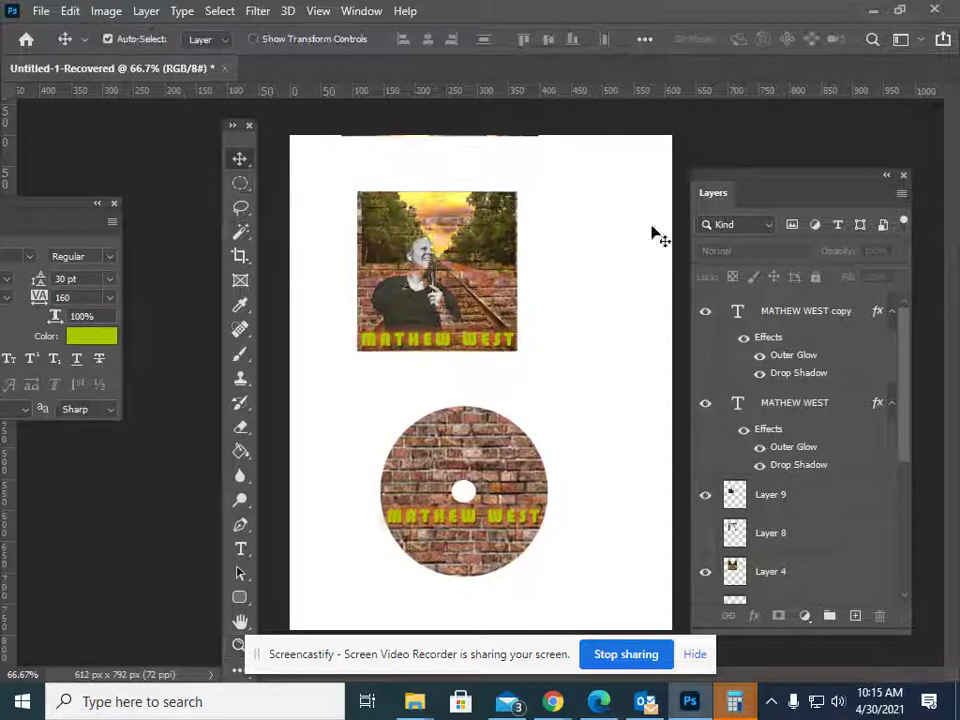
{"action": "left_click", "coordinate": [773, 573]}
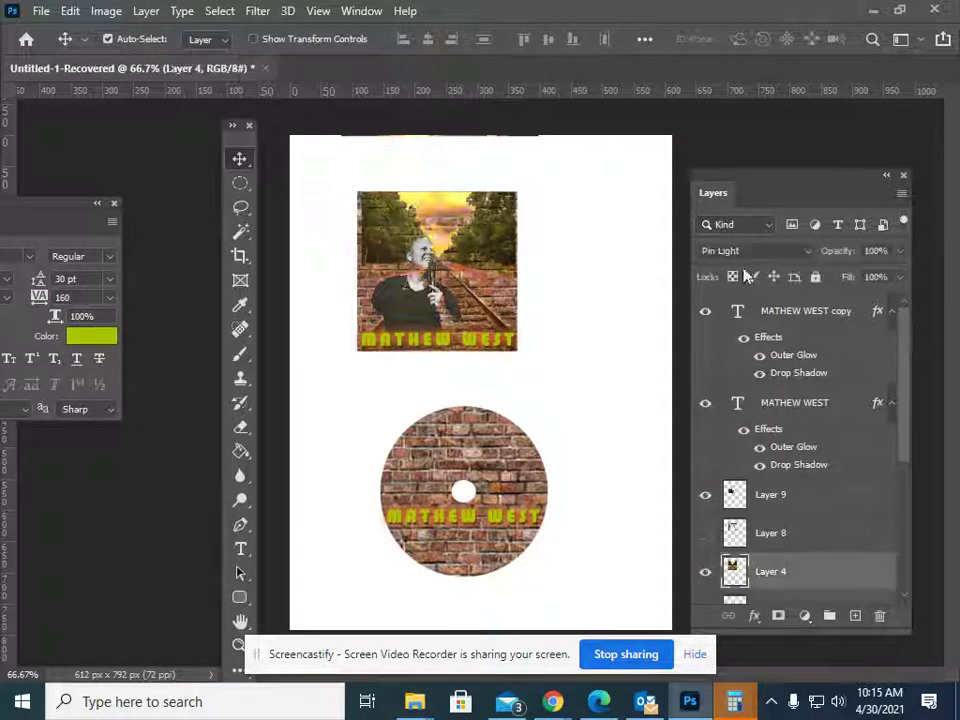
{"action": "left_click", "coordinate": [722, 251]}
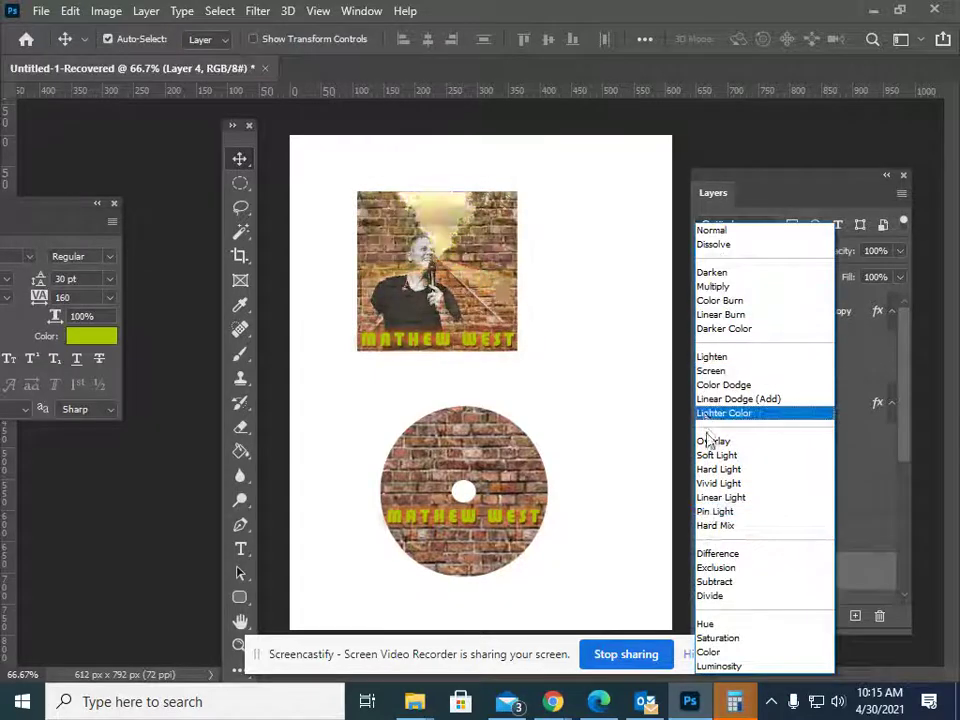
{"action": "left_click", "coordinate": [721, 513]}
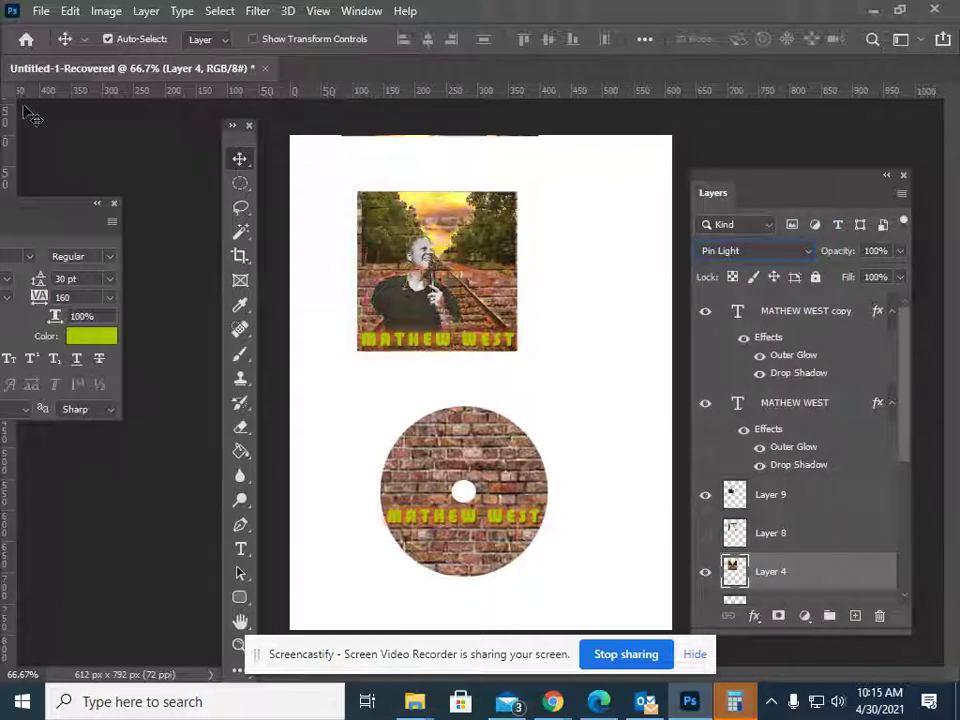
{"action": "left_click", "coordinate": [41, 11]}
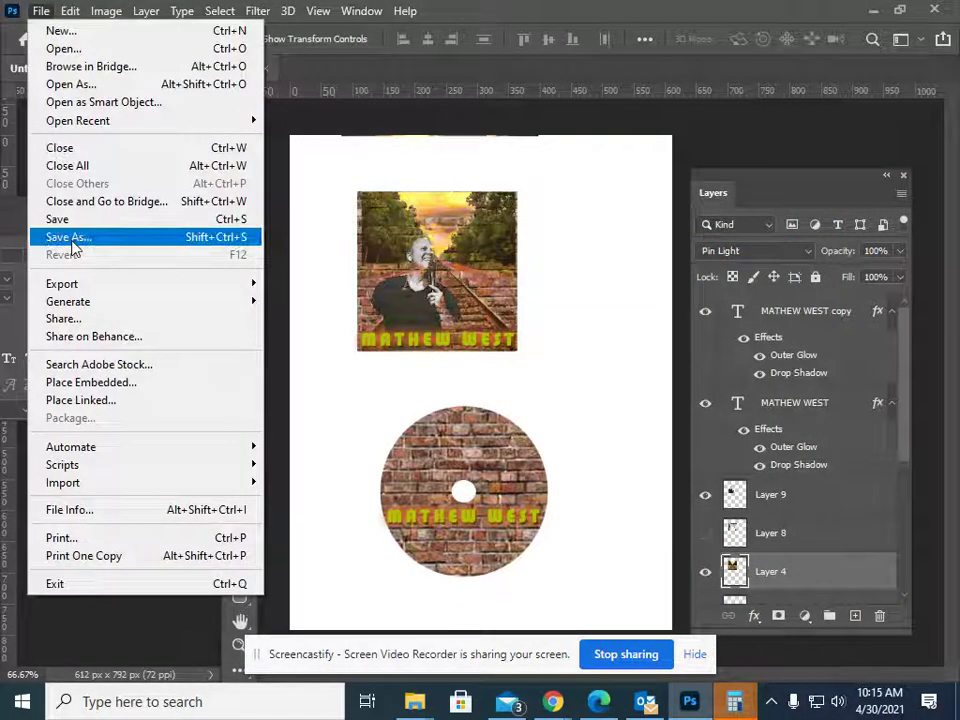
{"action": "left_click", "coordinate": [70, 240]}
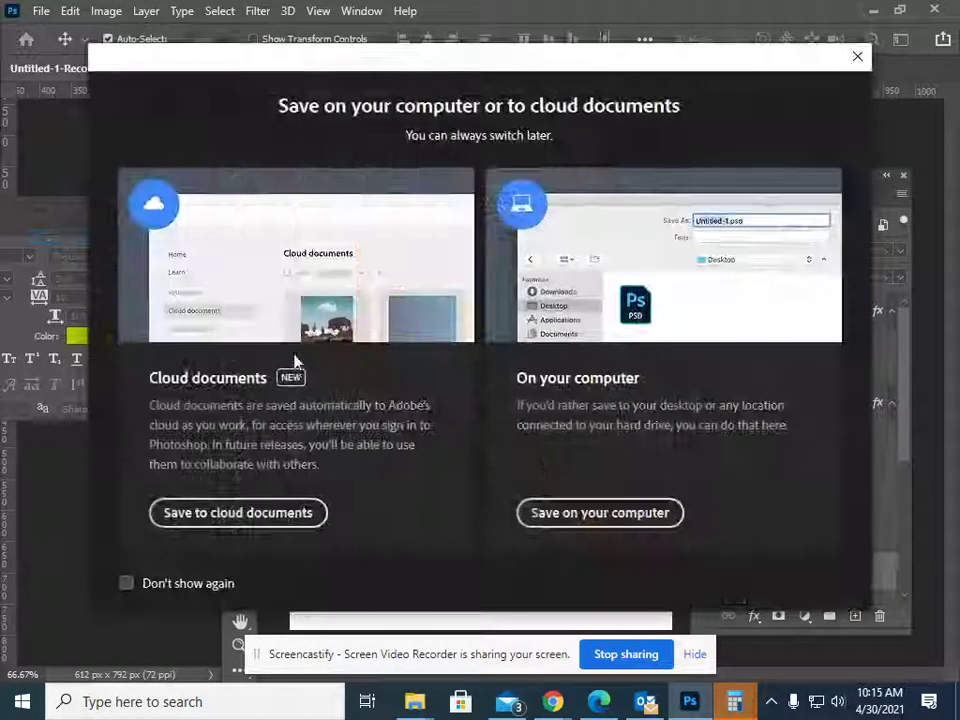
{"action": "left_click", "coordinate": [602, 513]}
{"action": "left_click", "coordinate": [197, 379]}
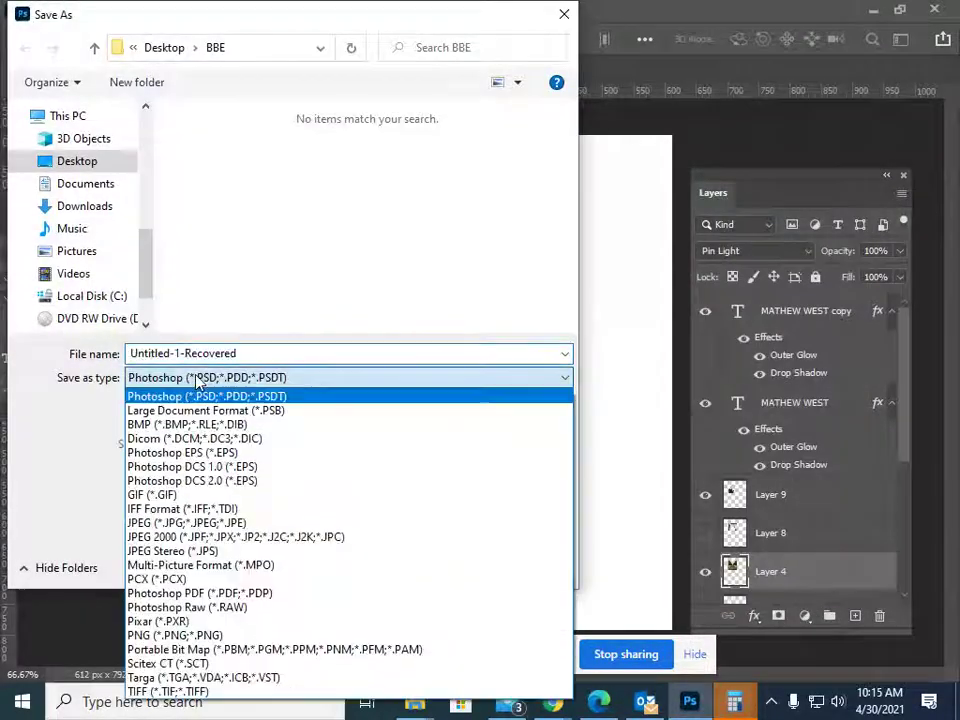
{"action": "left_click", "coordinate": [195, 522]}
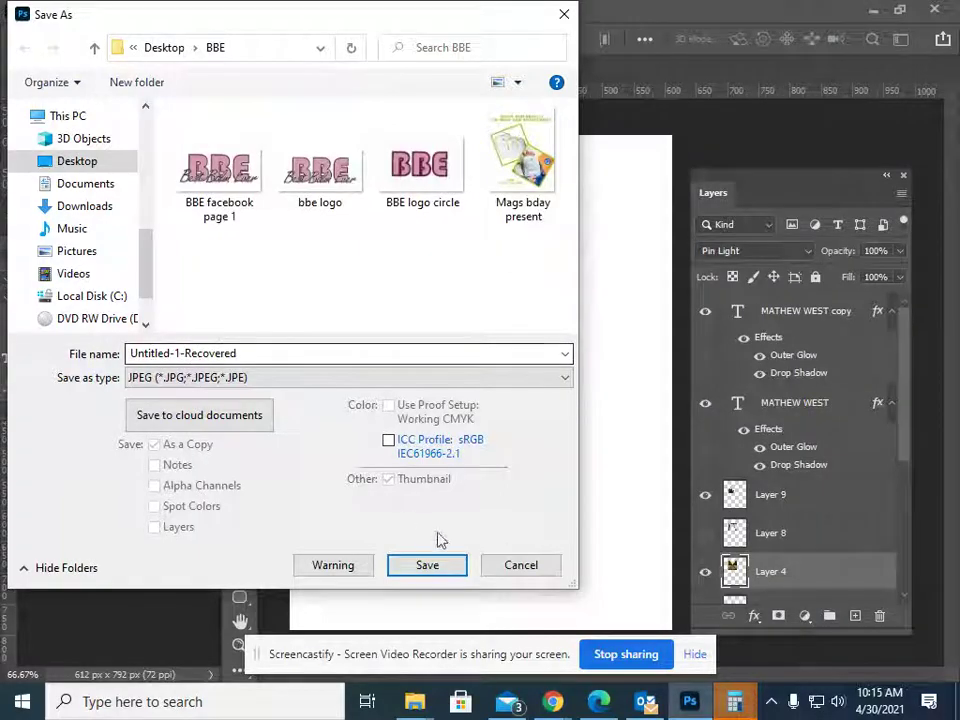
{"action": "left_click", "coordinate": [521, 565]}
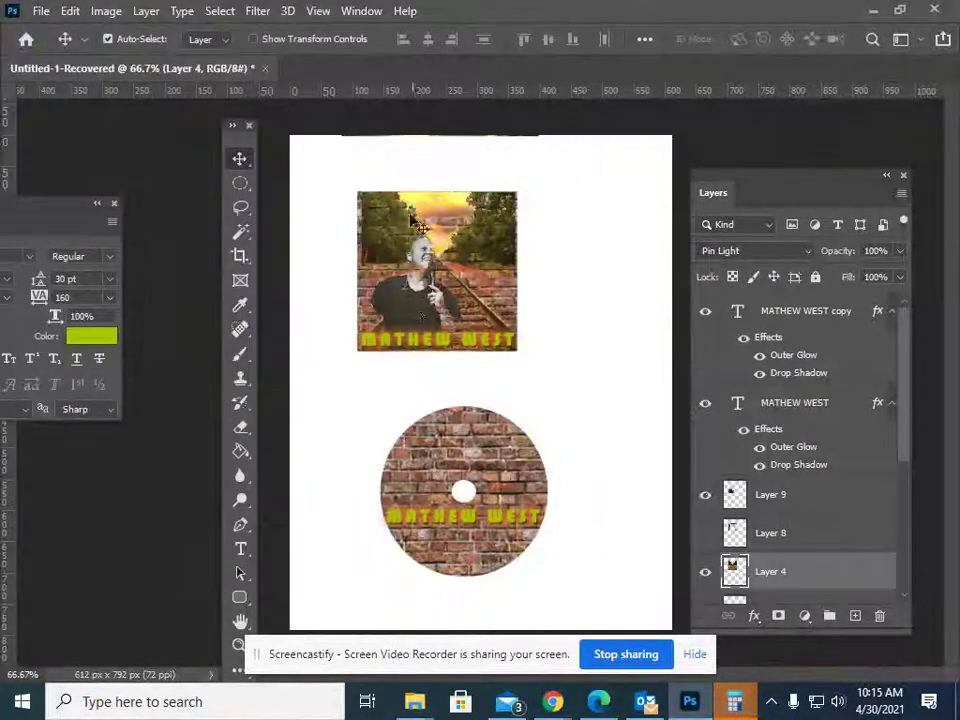
{"action": "left_click", "coordinate": [40, 11]}
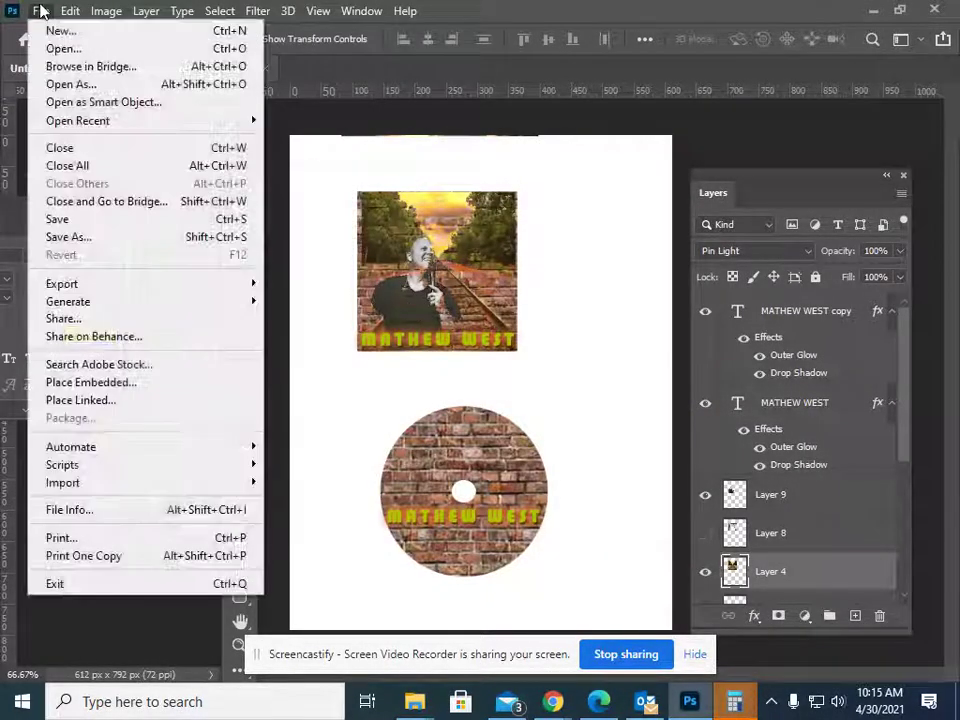
{"action": "left_click", "coordinate": [60, 237]}
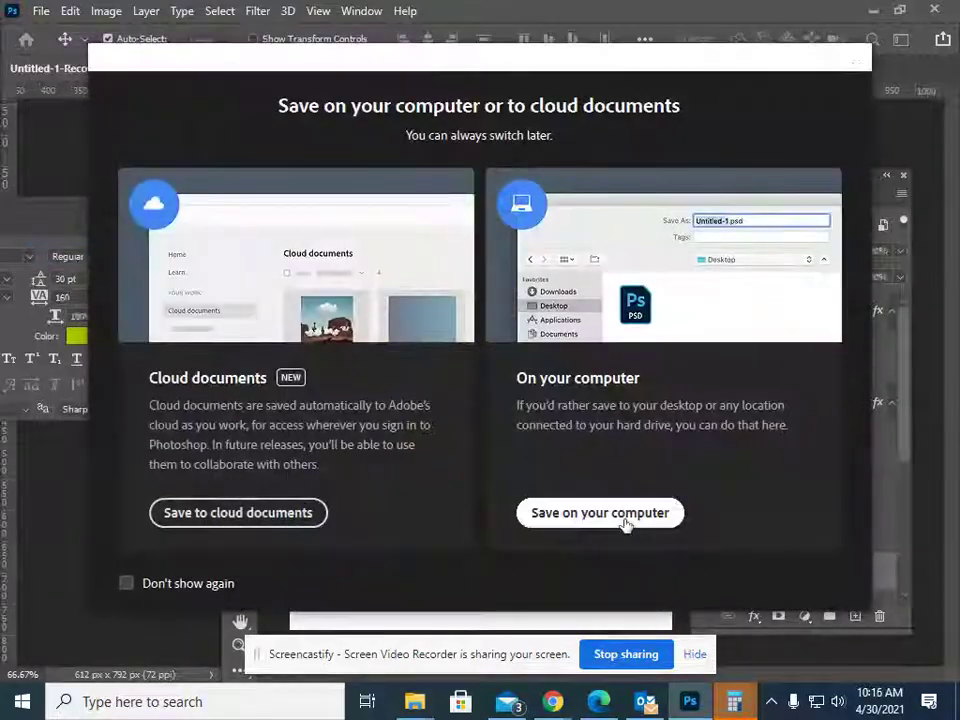
{"action": "left_click", "coordinate": [626, 514]}
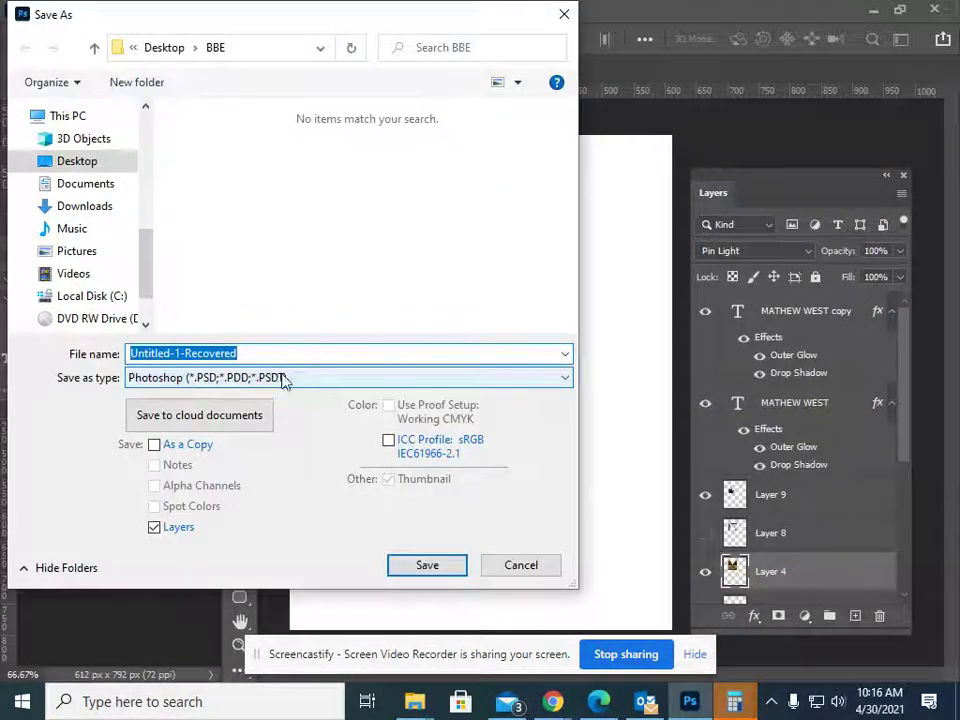
{"action": "left_click", "coordinate": [520, 567]}
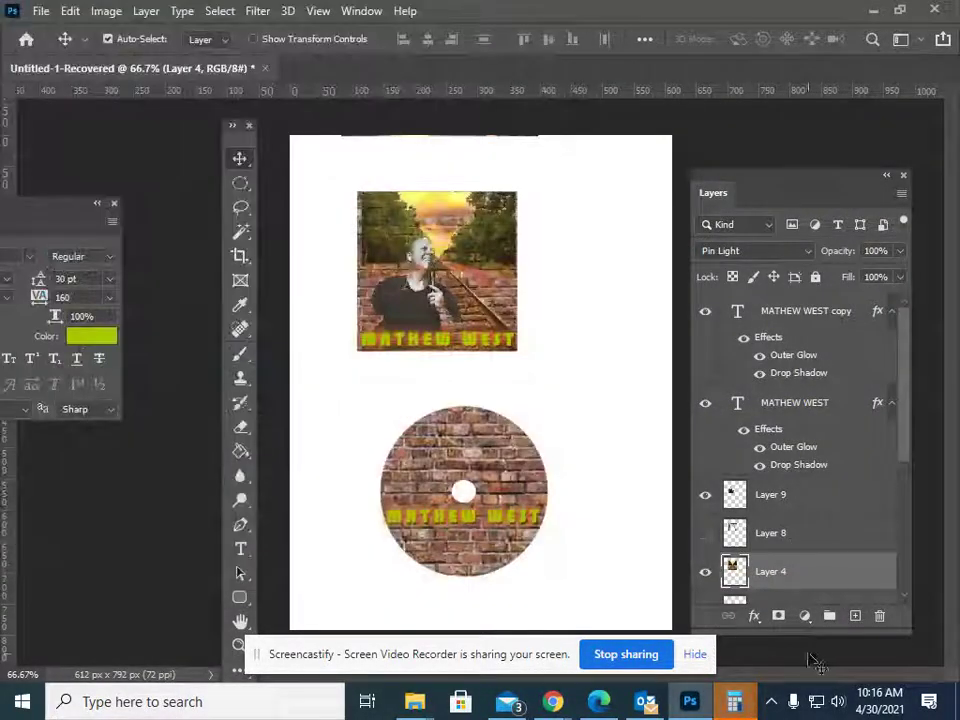